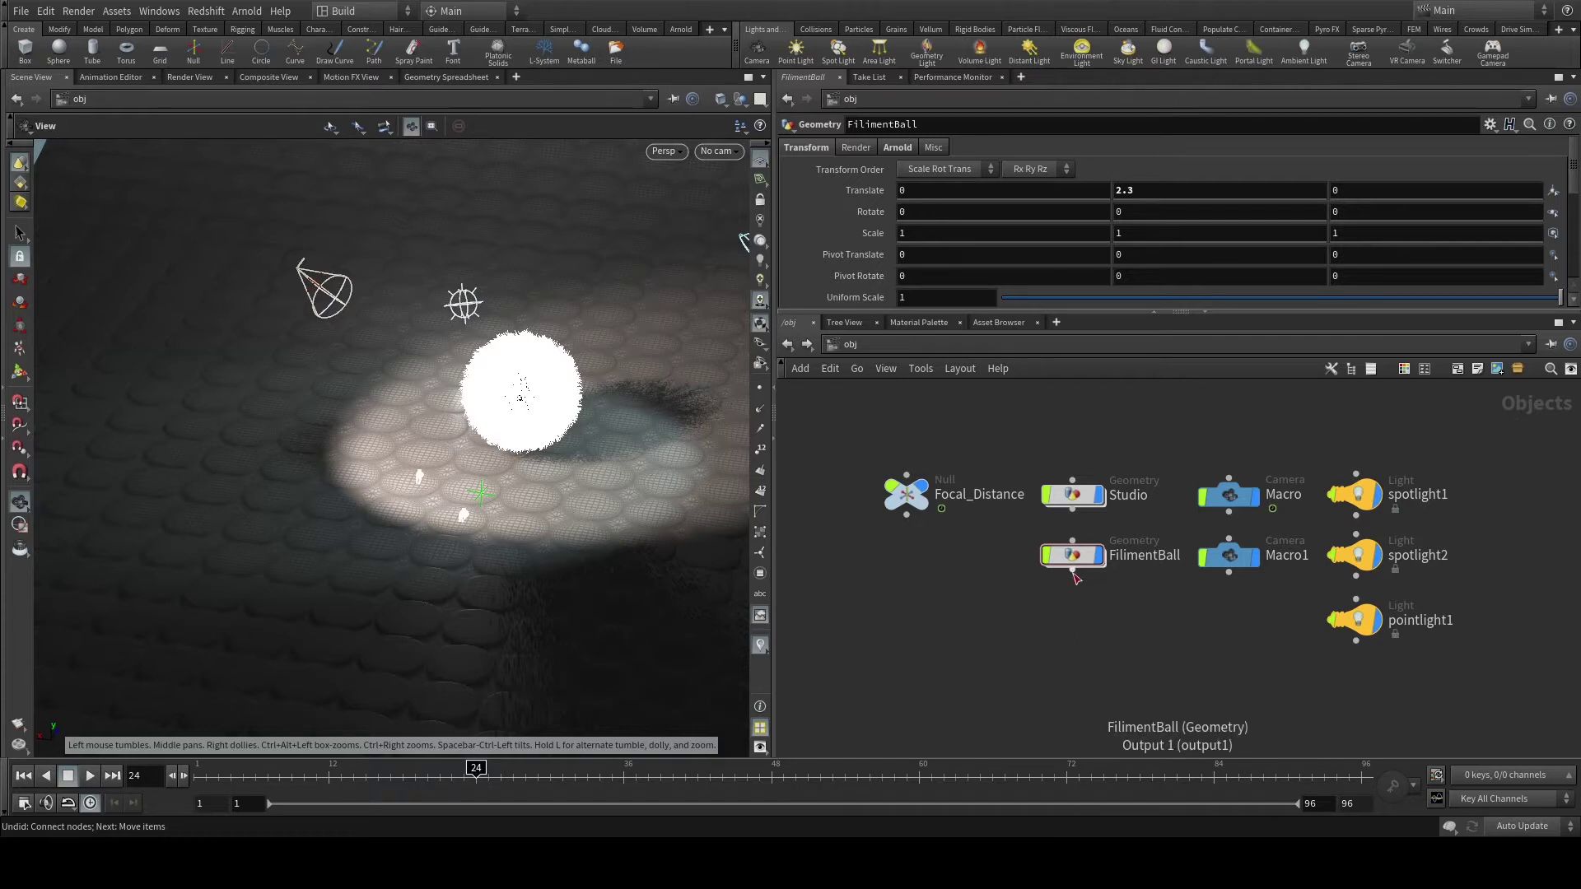
- Dive into FilimentBall and inspect CC_SIM's cache path $HIP/geo/$HIPNAME.${OS}.$F4.bgeo.sc and single-machine batching
double_click(1074, 556)
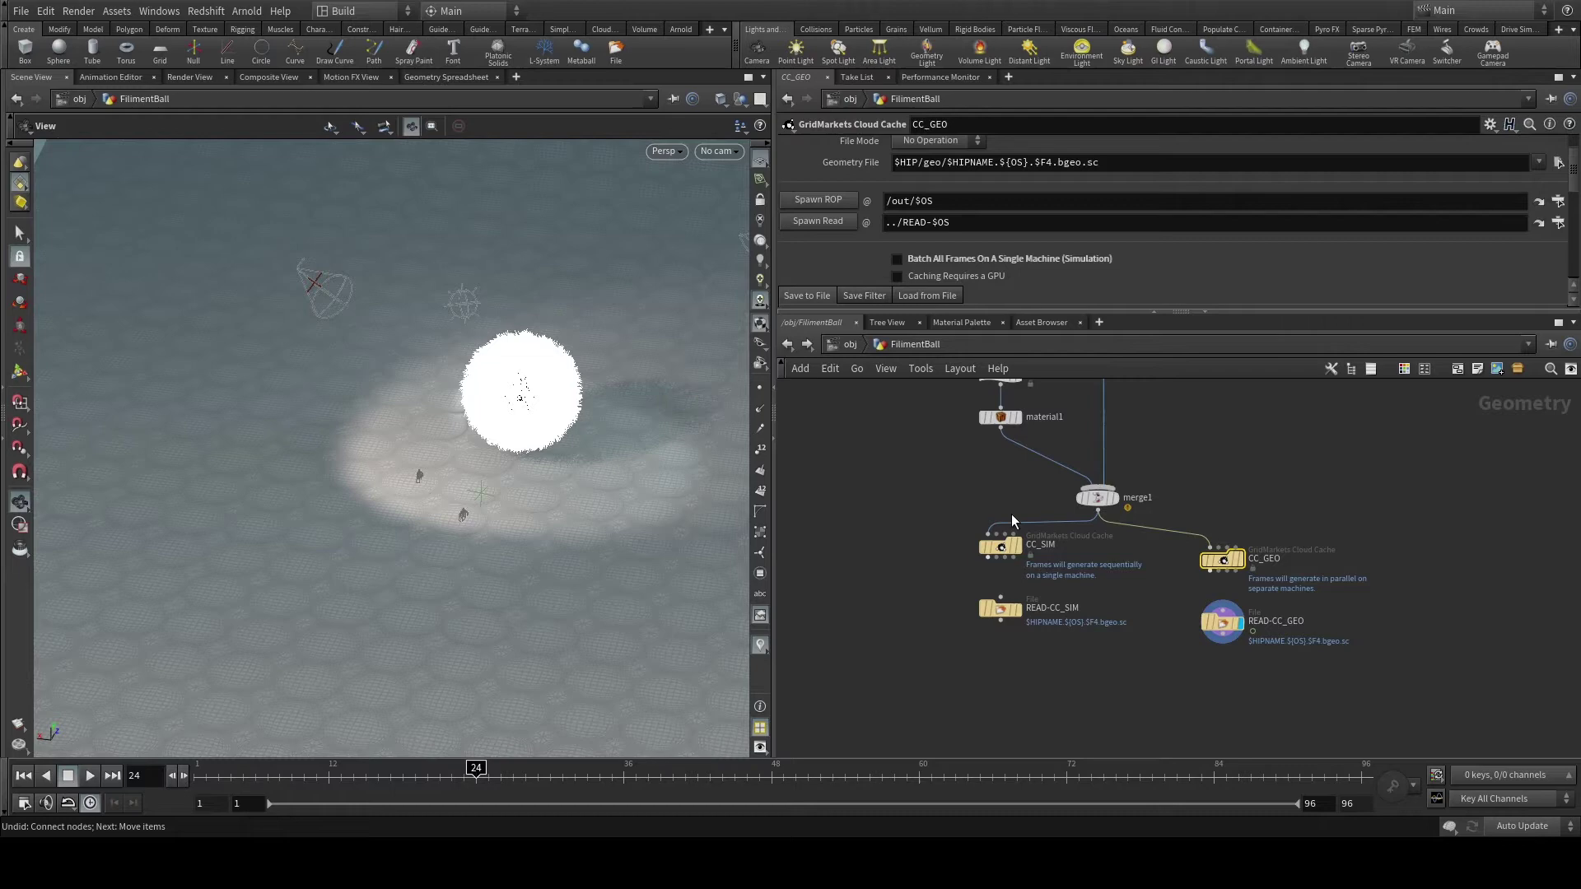
mouse_move(996, 550)
click(1000, 550)
scroll(910, 436, up, 1)
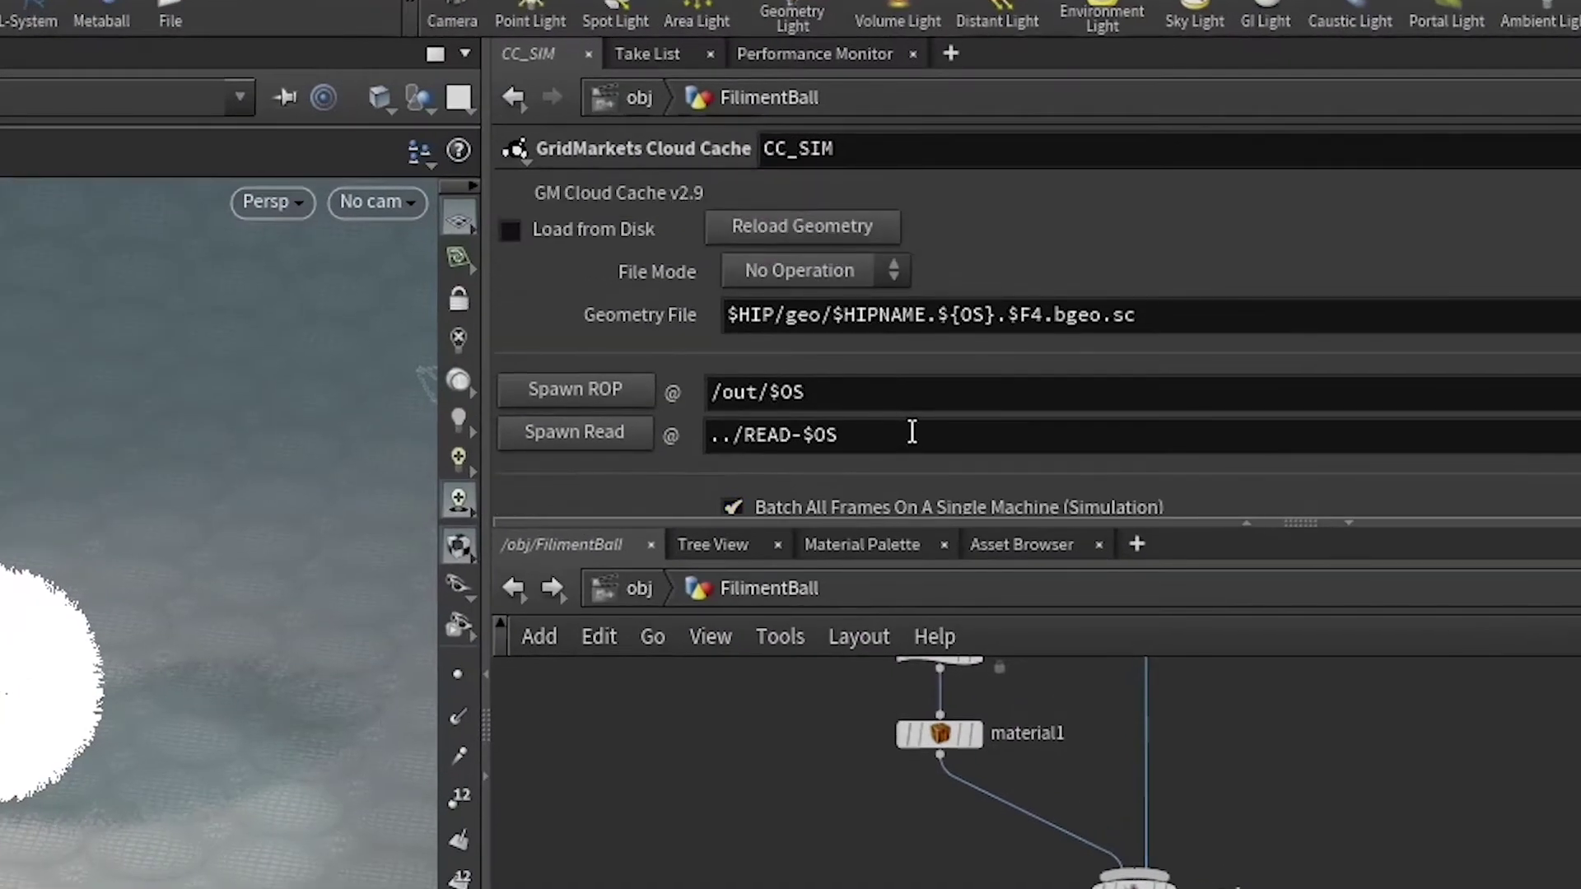
scroll(914, 435, down, 1)
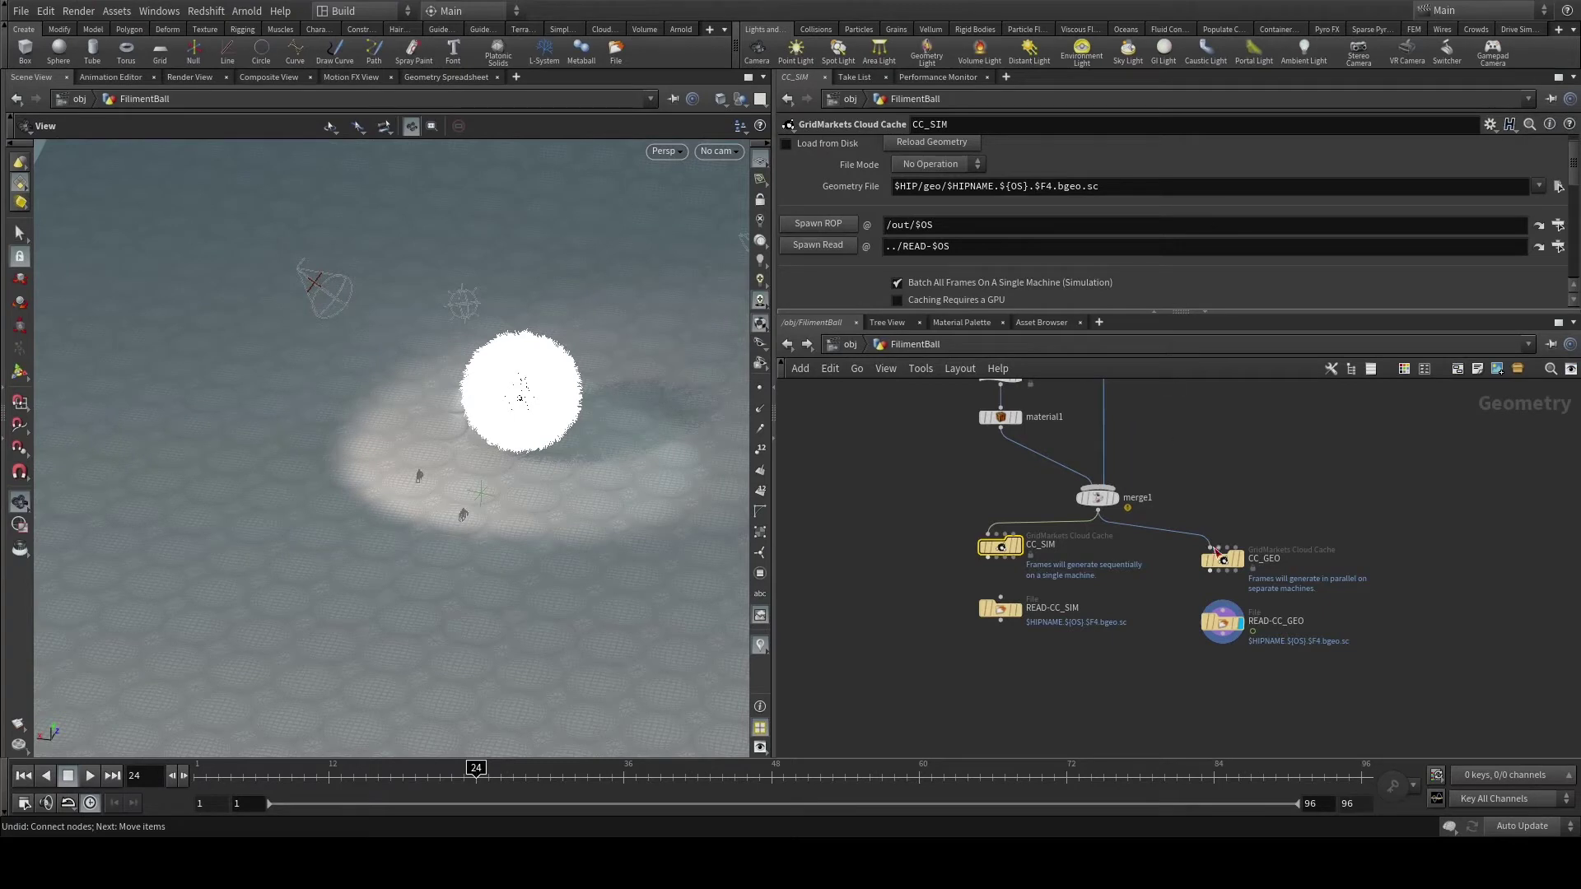
mouse_move(1220, 572)
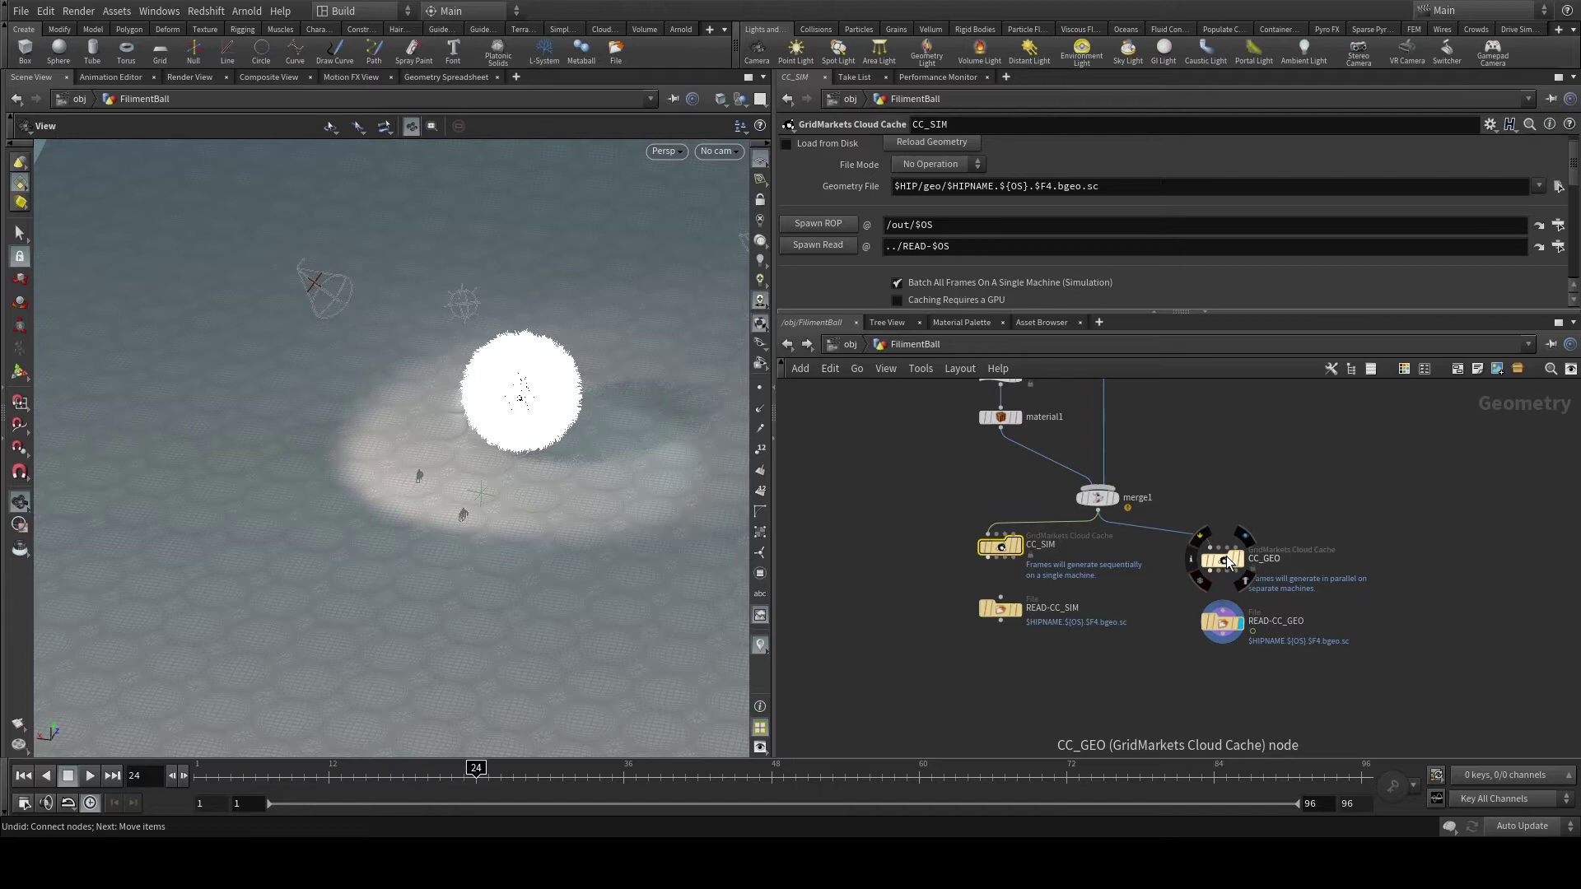
- Select CC_GEO to compare its settings: same cache path, frames generated in parallel
click(1227, 556)
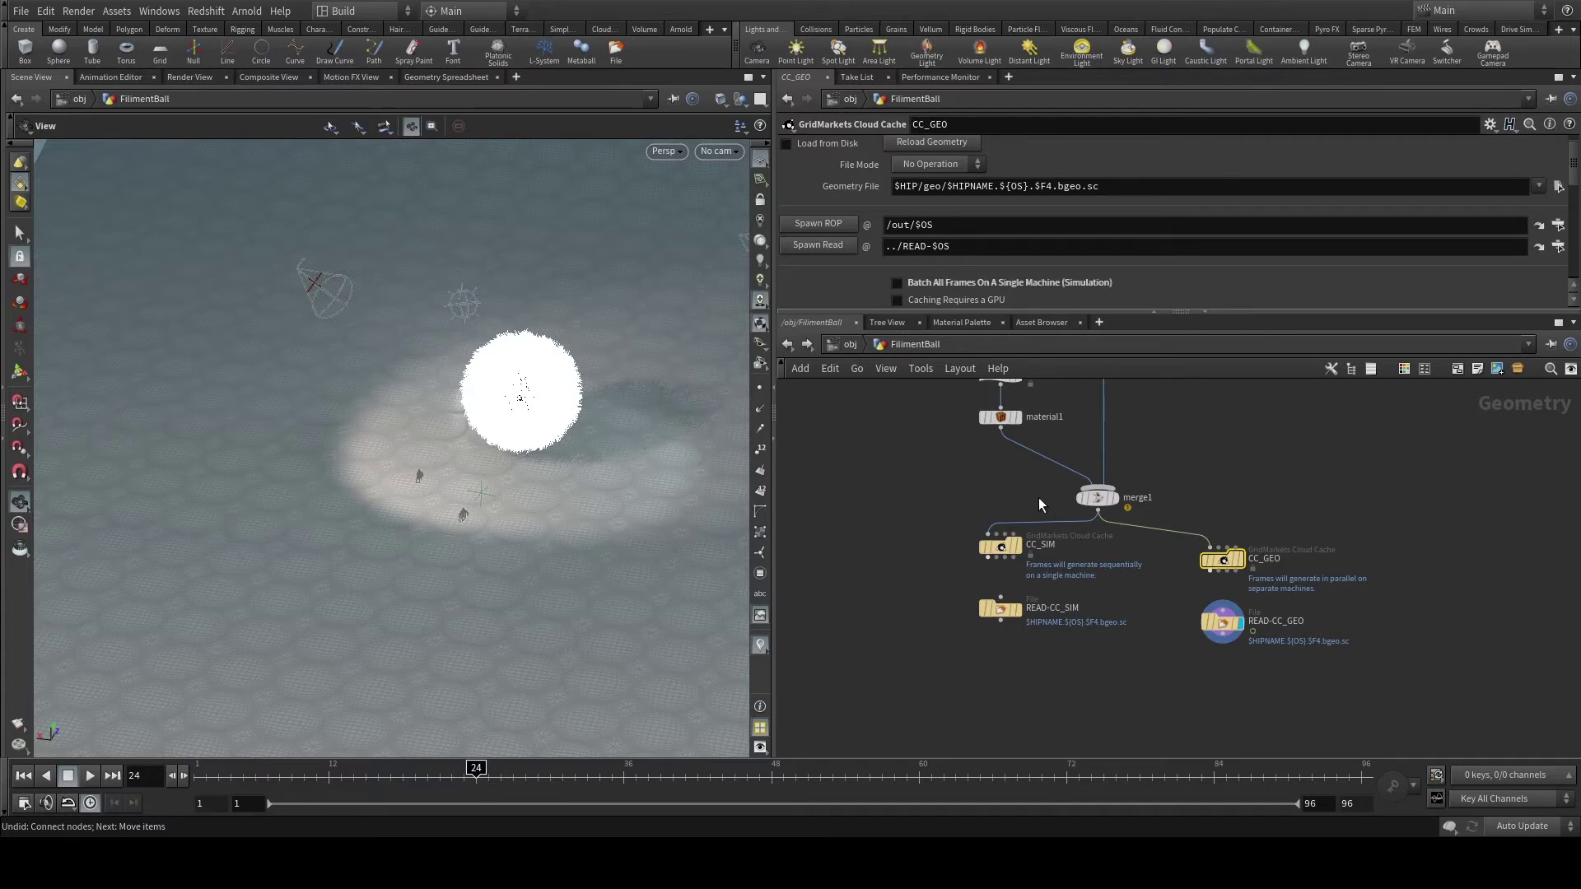
- Frame the graph and select CC_SIM, then return to obj and re-enter FilimentBall
drag(1202, 505, 1267, 588)
key(h)
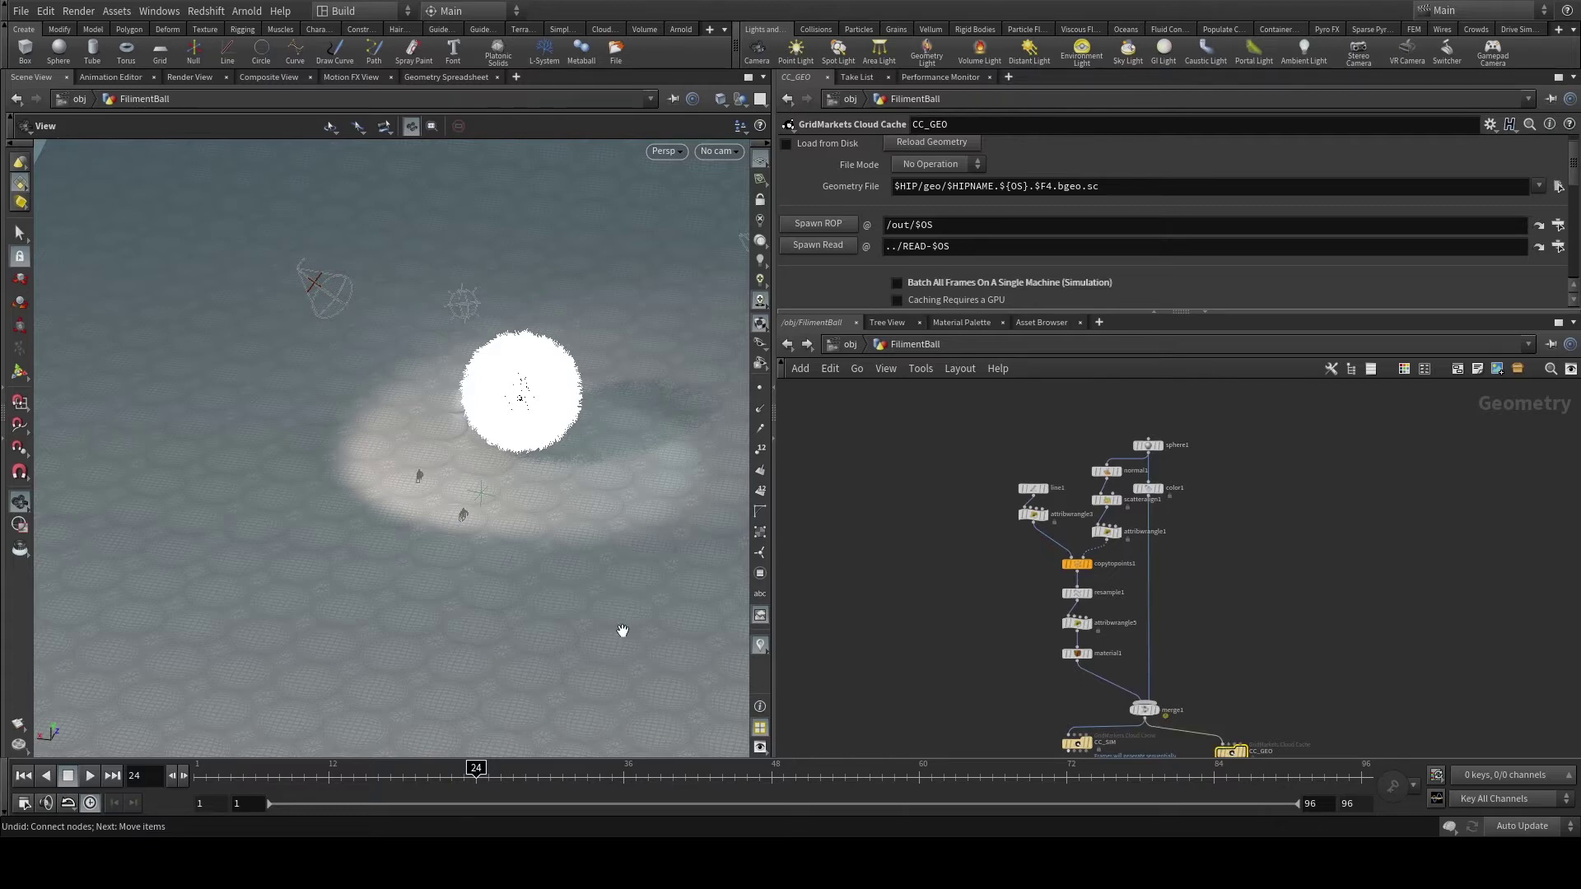
scroll(1214, 611, up, 5)
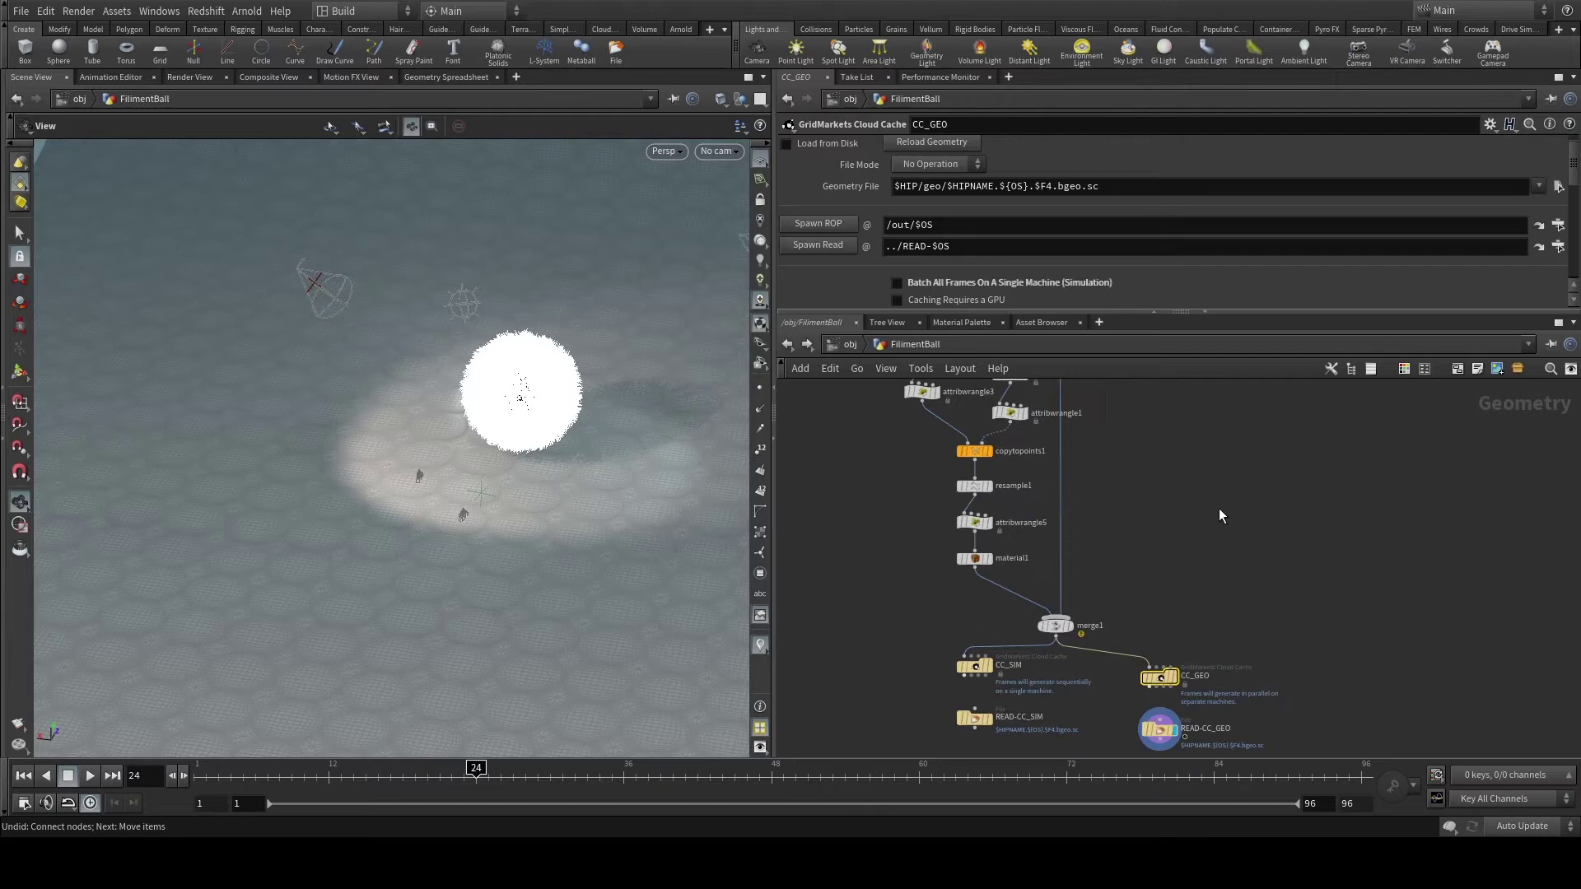
middle_drag(1214, 550, 1288, 395)
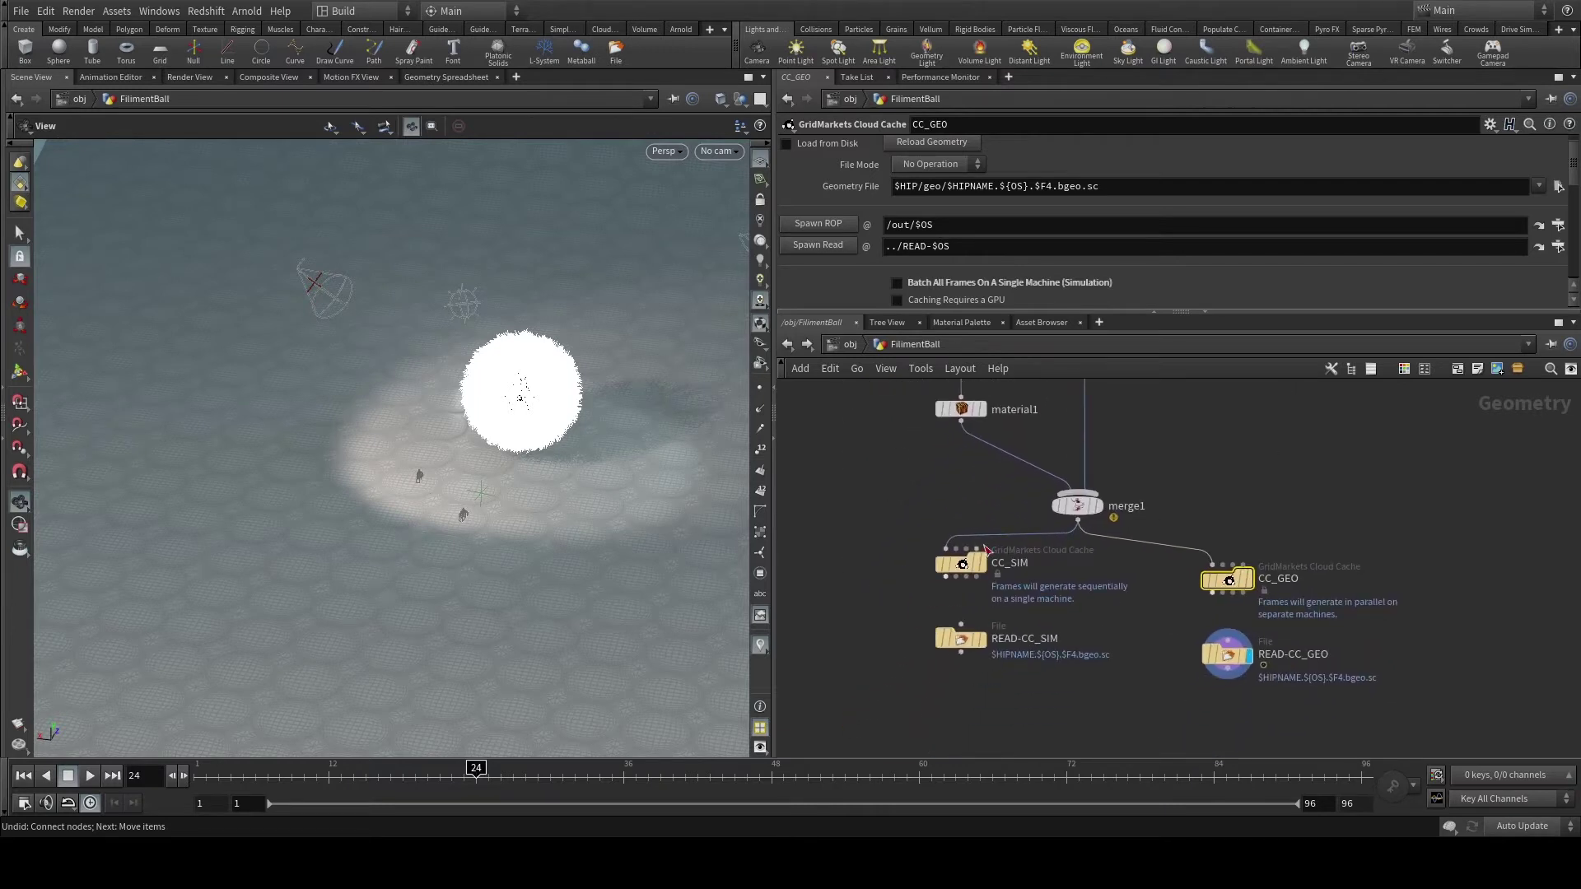
click(965, 564)
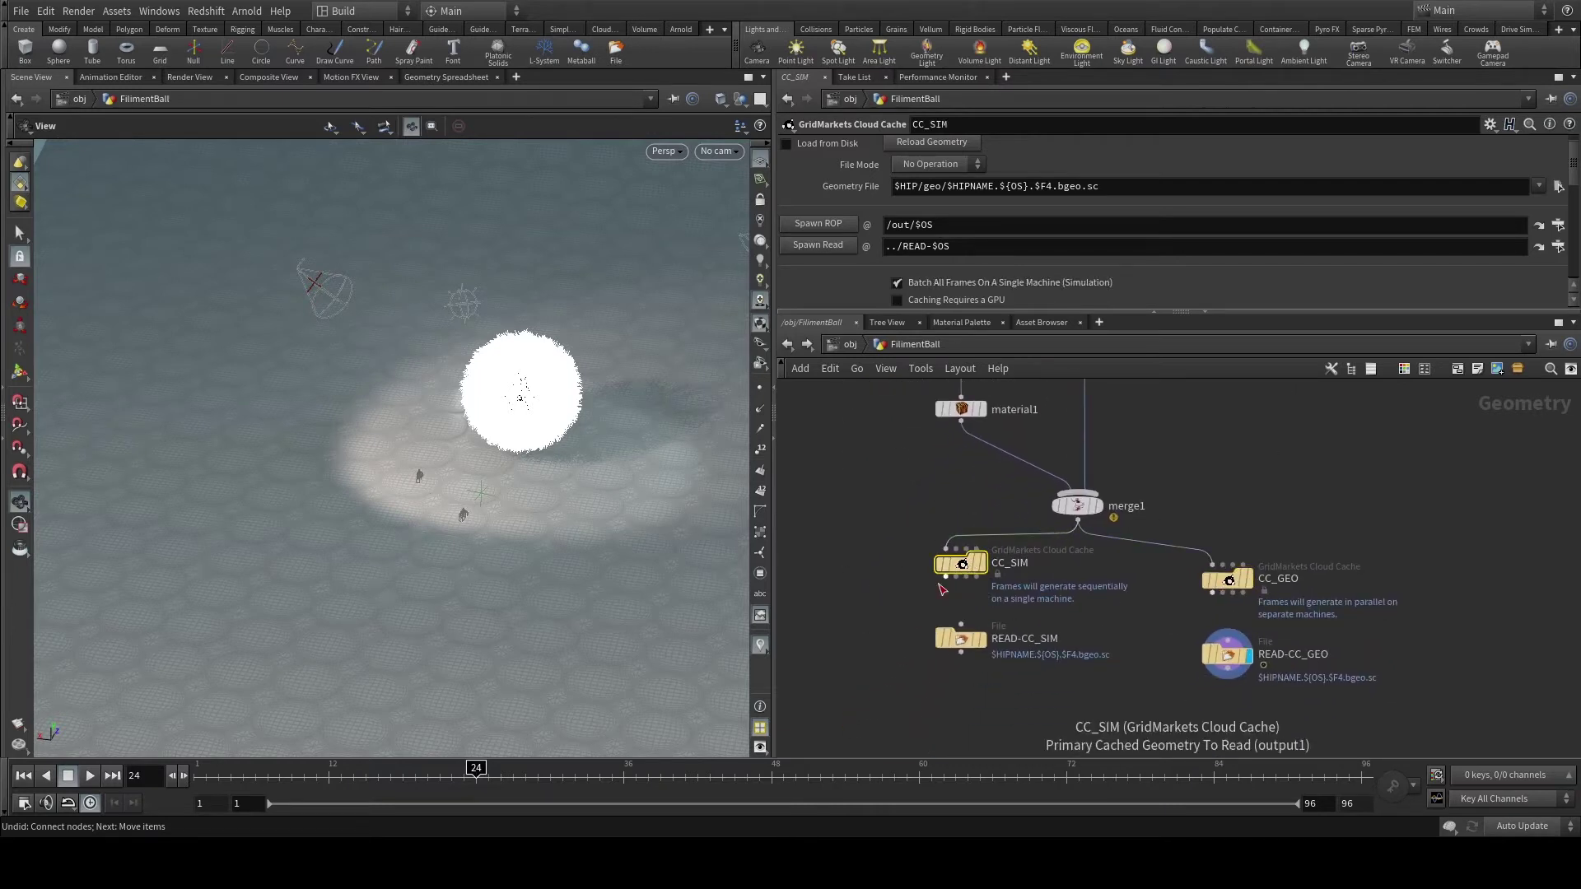
click(854, 345)
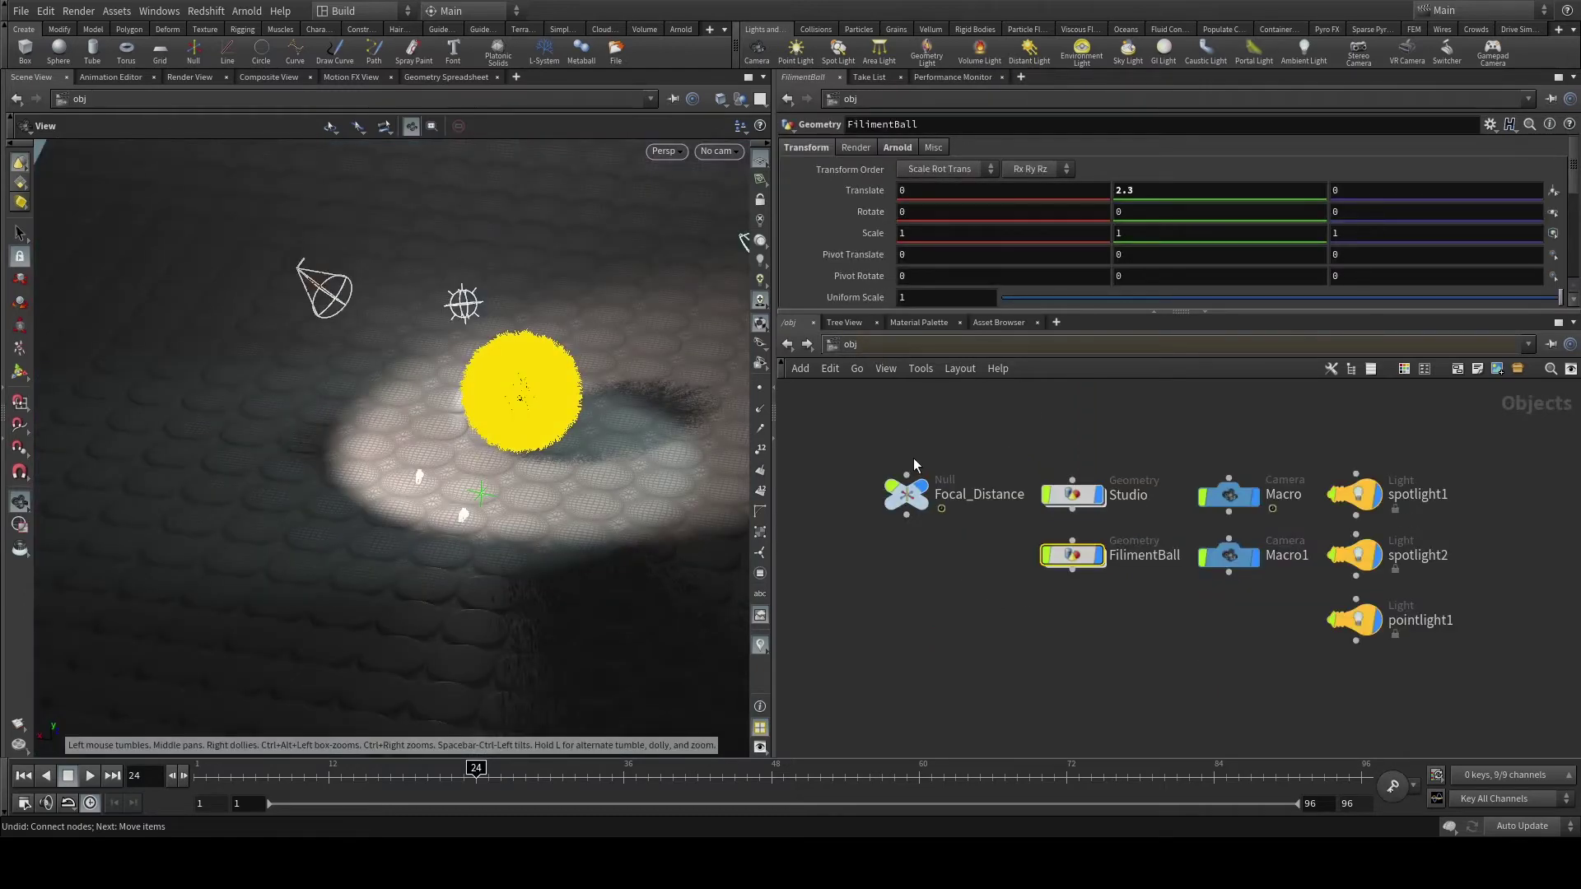
double_click(1071, 553)
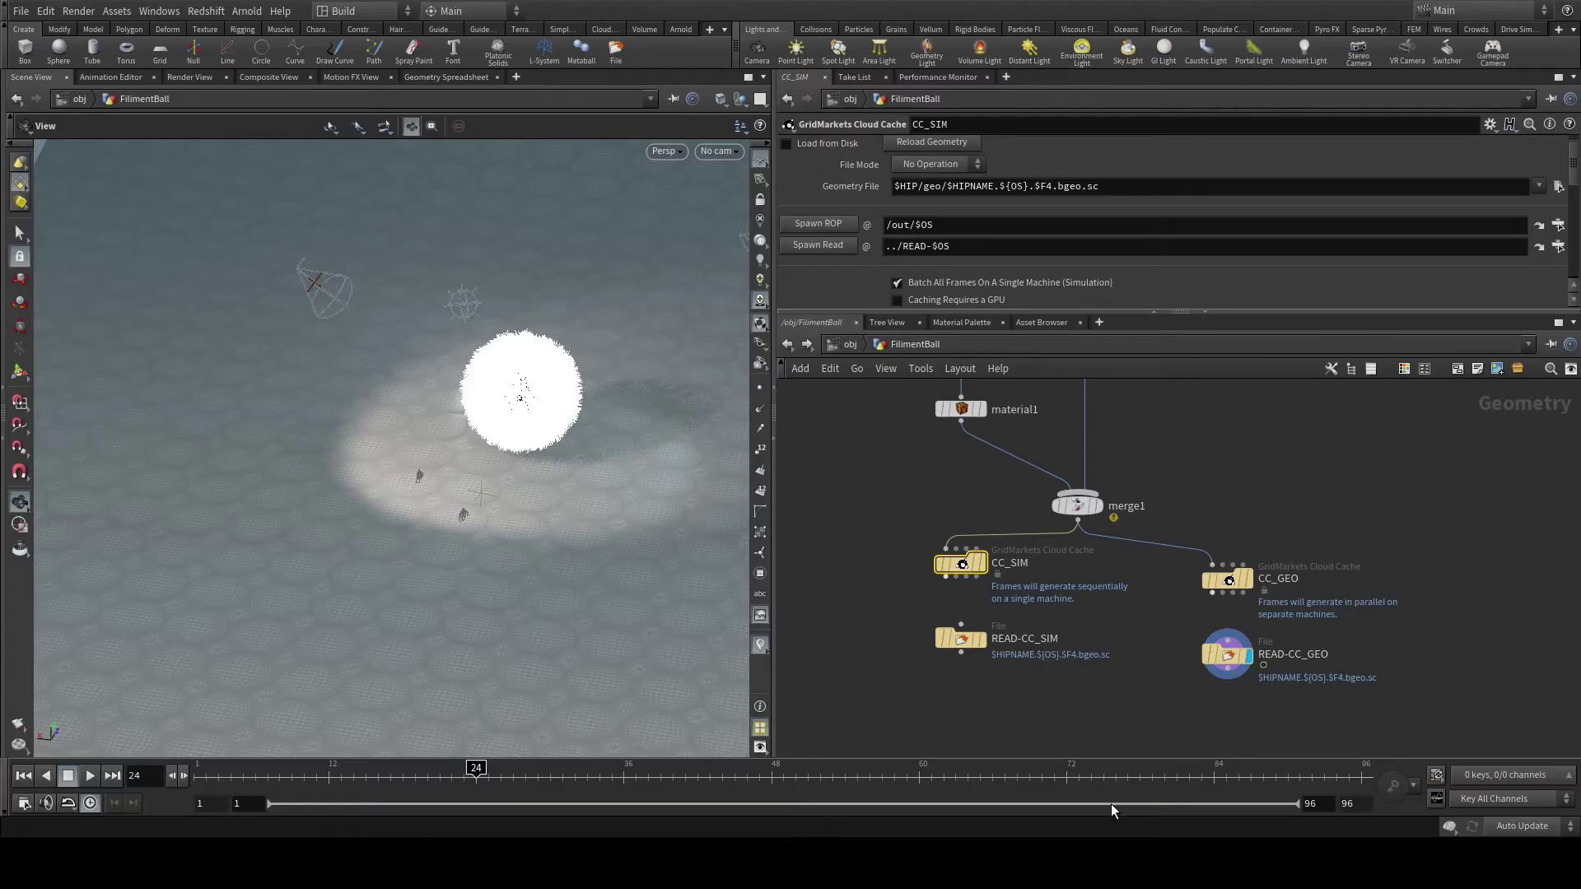
- Select READ-CC_SIM, then set READ-CC_GEO's display flag to show wireBall.CC_GEO.0024.bgeo.sc
drag(879, 608, 1185, 680)
mouse_move(1247, 654)
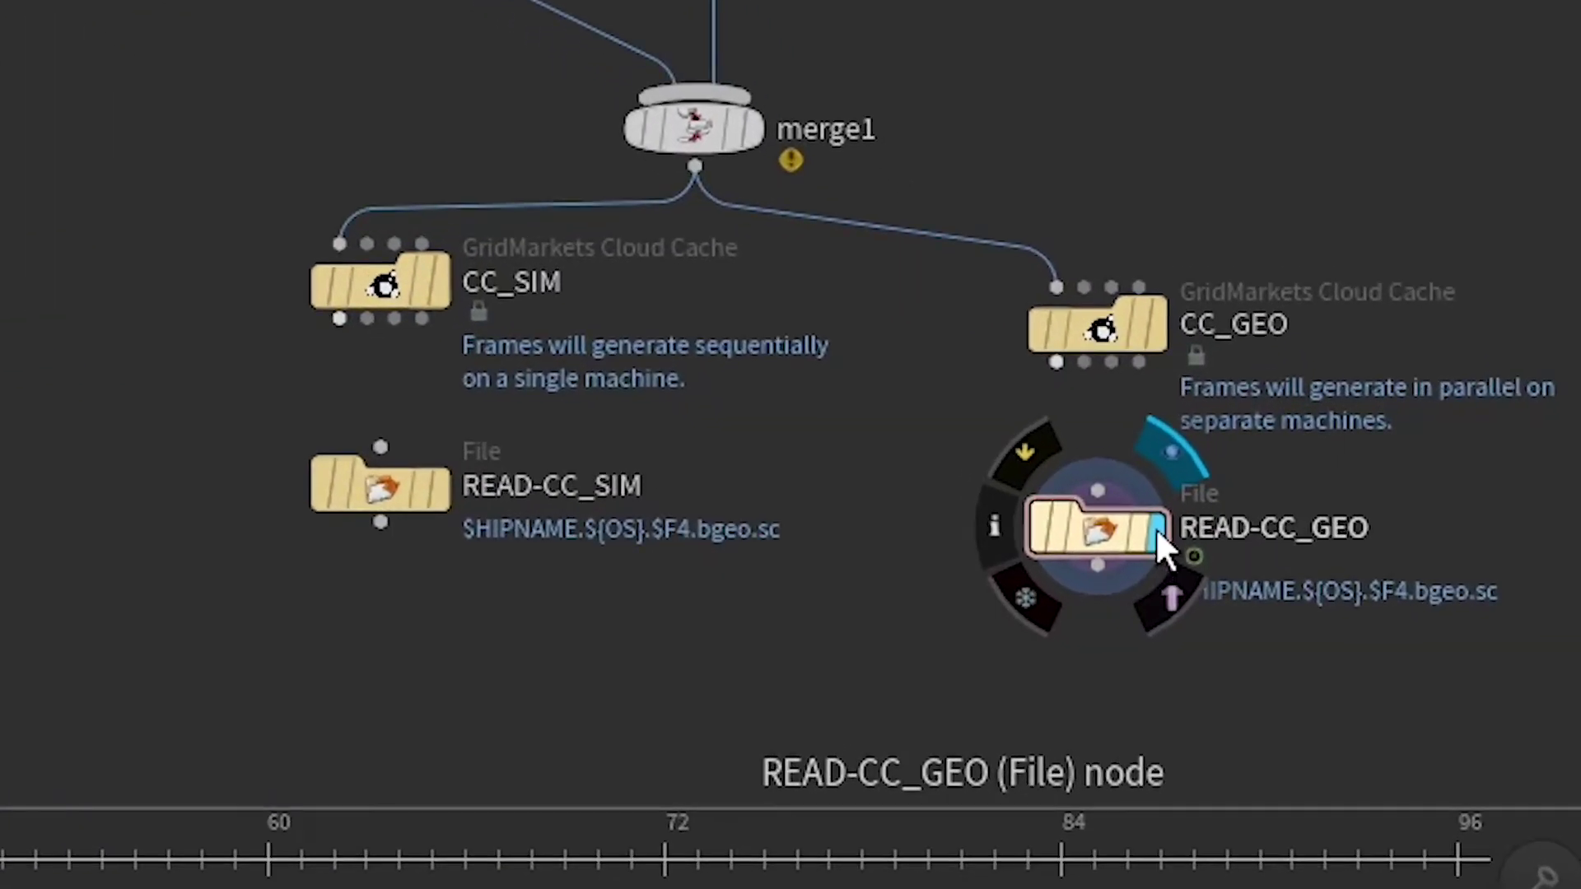
click(1157, 532)
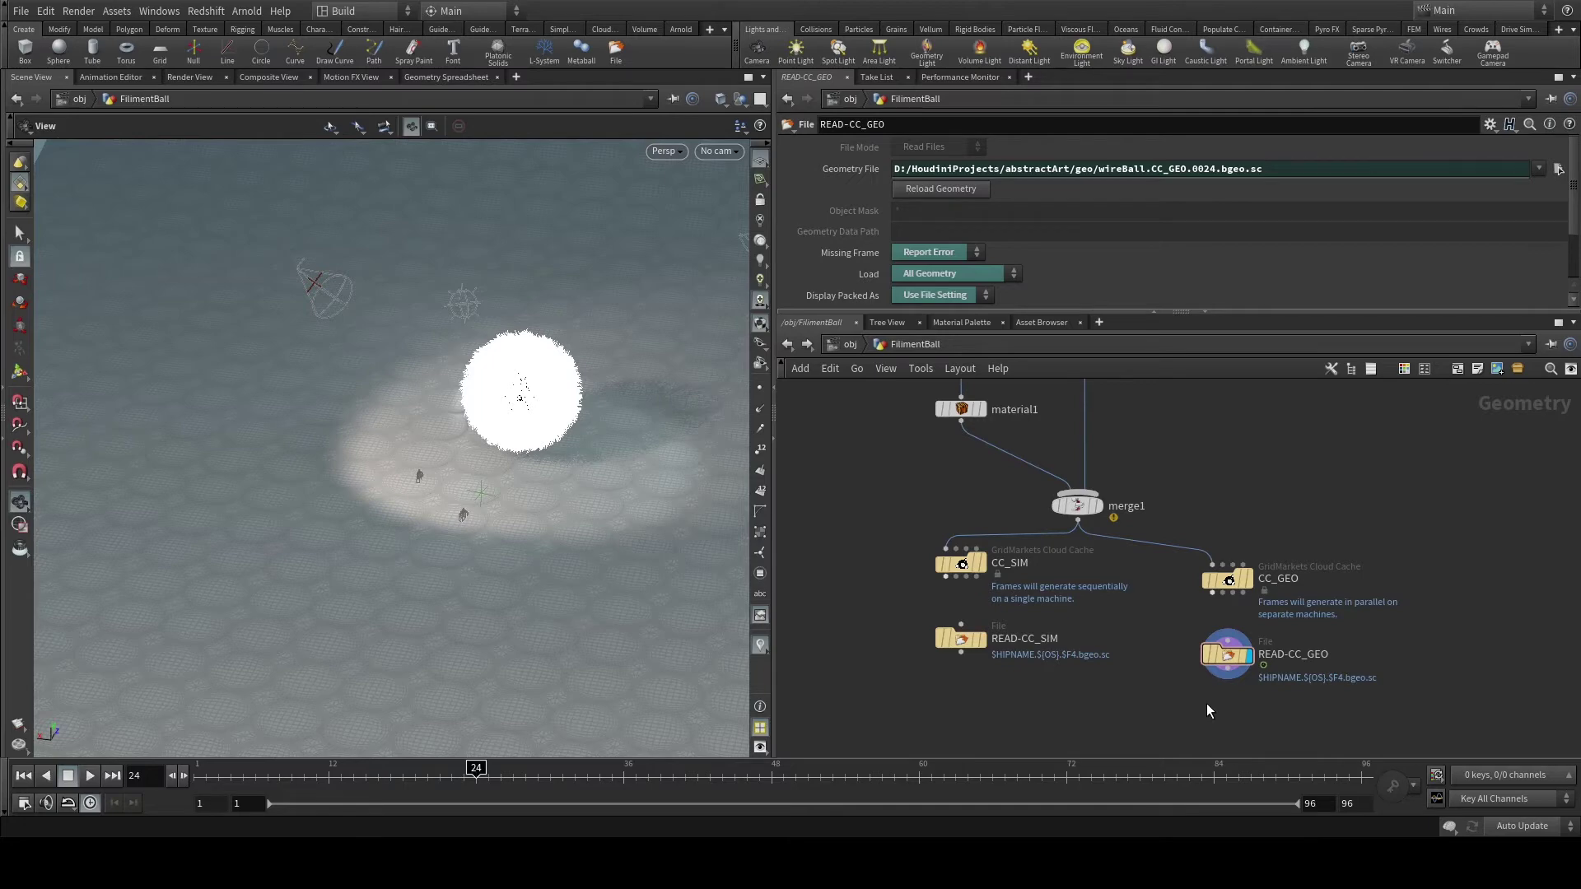
- In /out, set render_submit's frame range source to Input Node(s) with end frame $RFEND
click(853, 344)
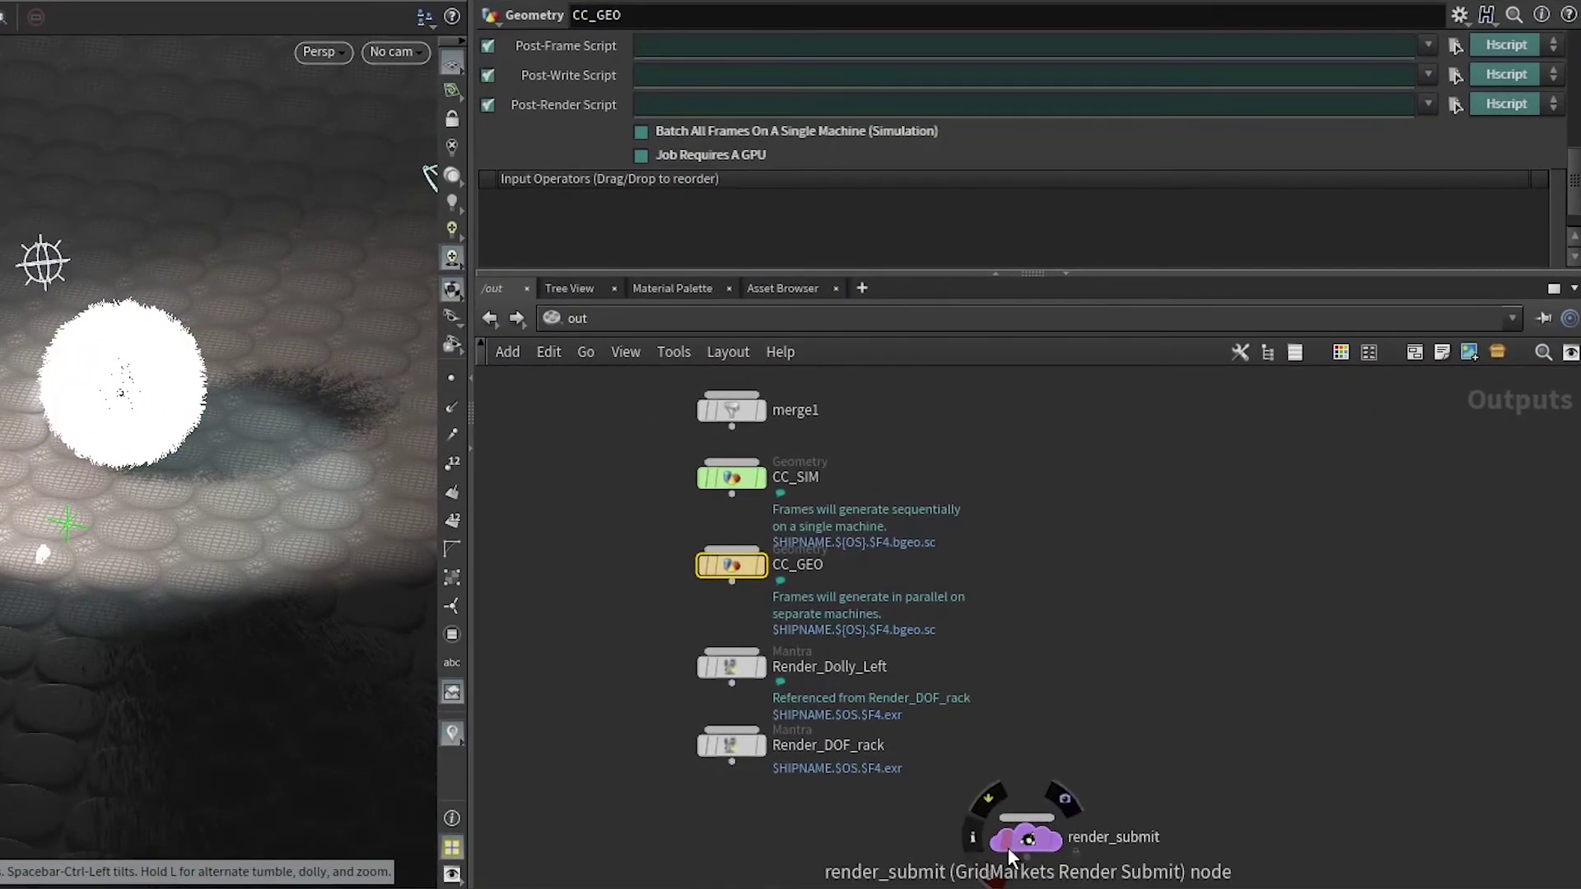
click(1024, 841)
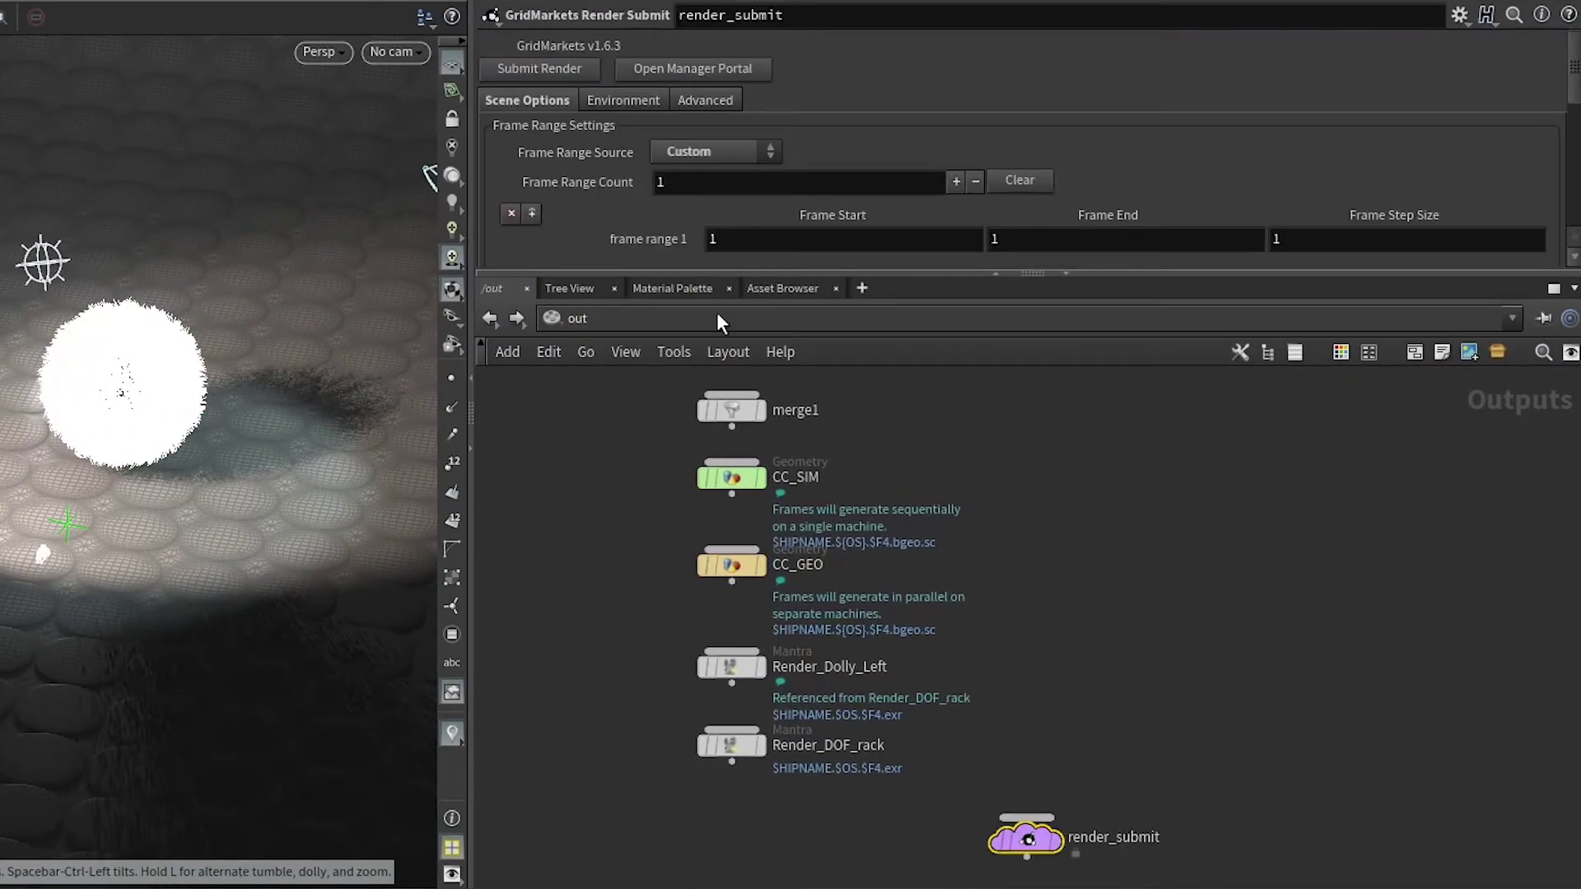
click(728, 157)
click(728, 172)
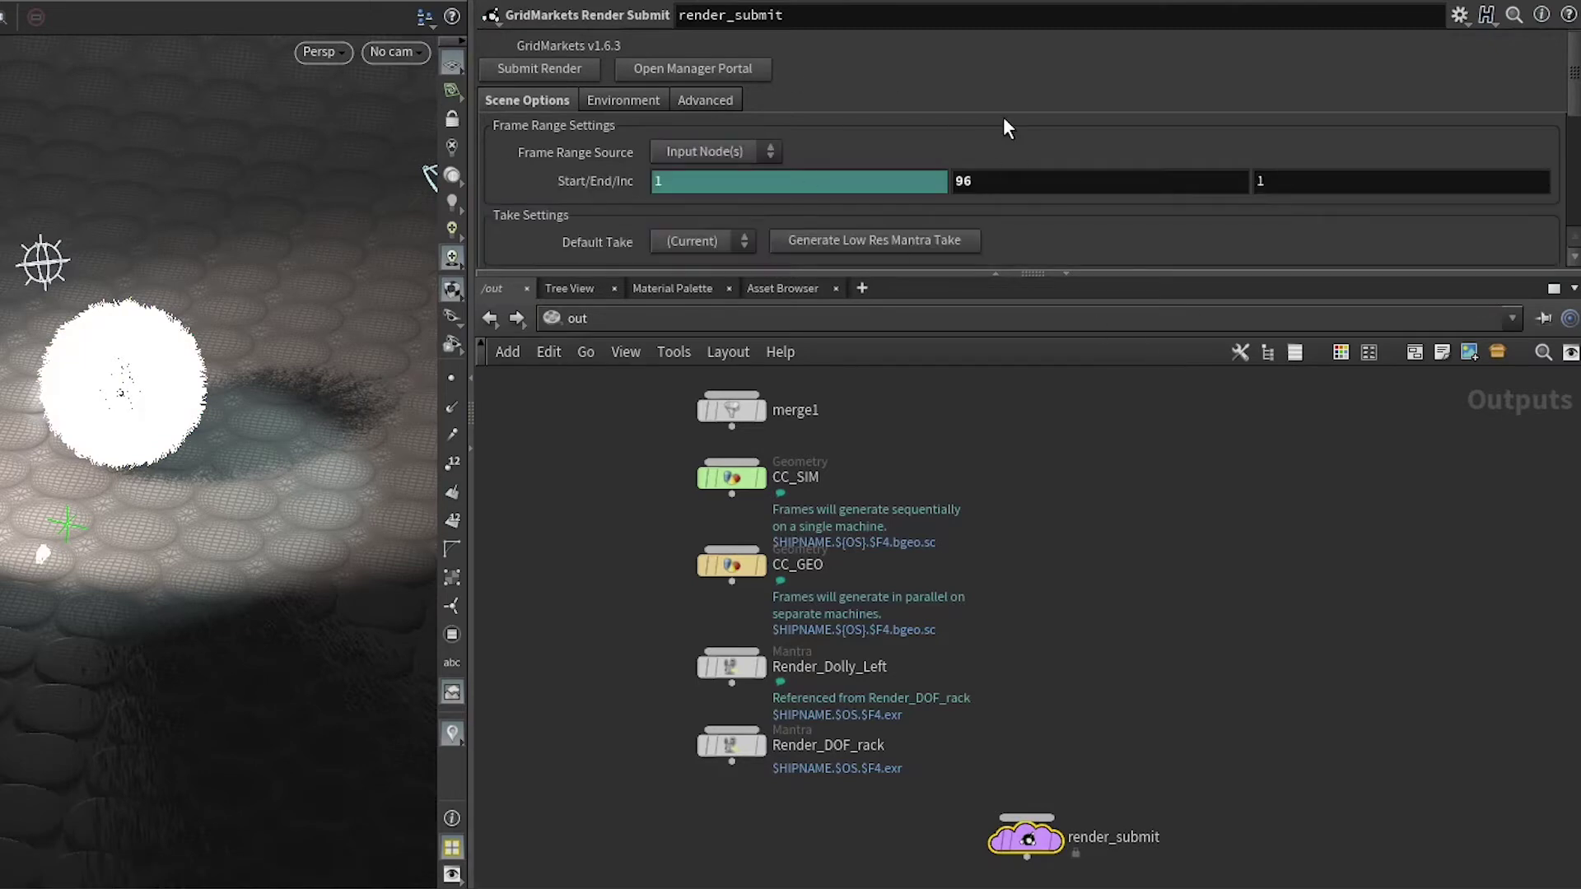
click(976, 181)
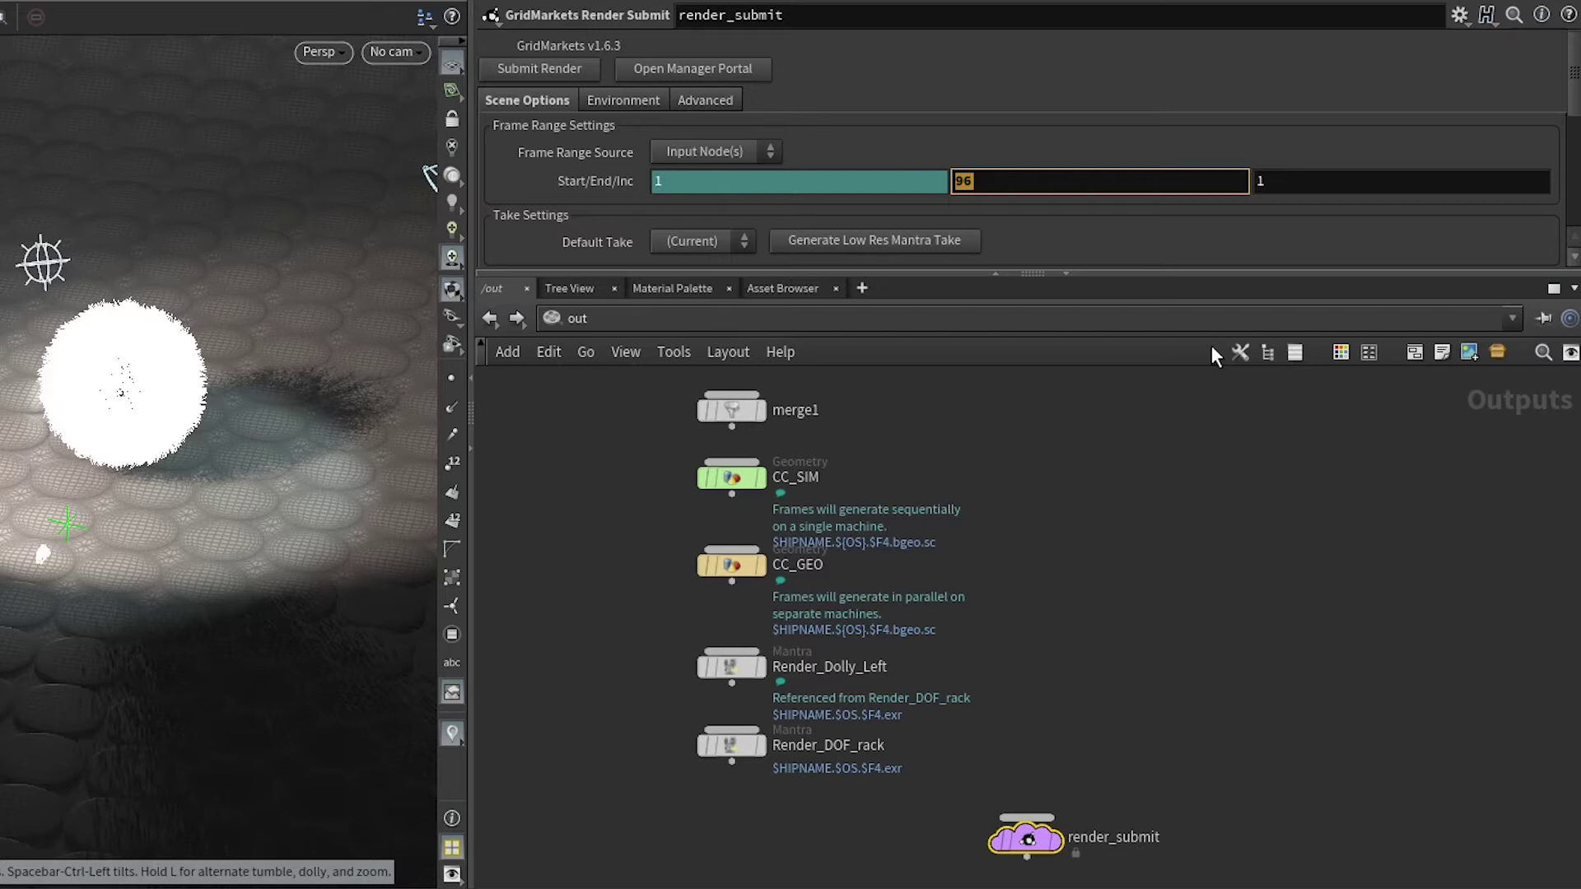
text($RFEND)
key(Return)
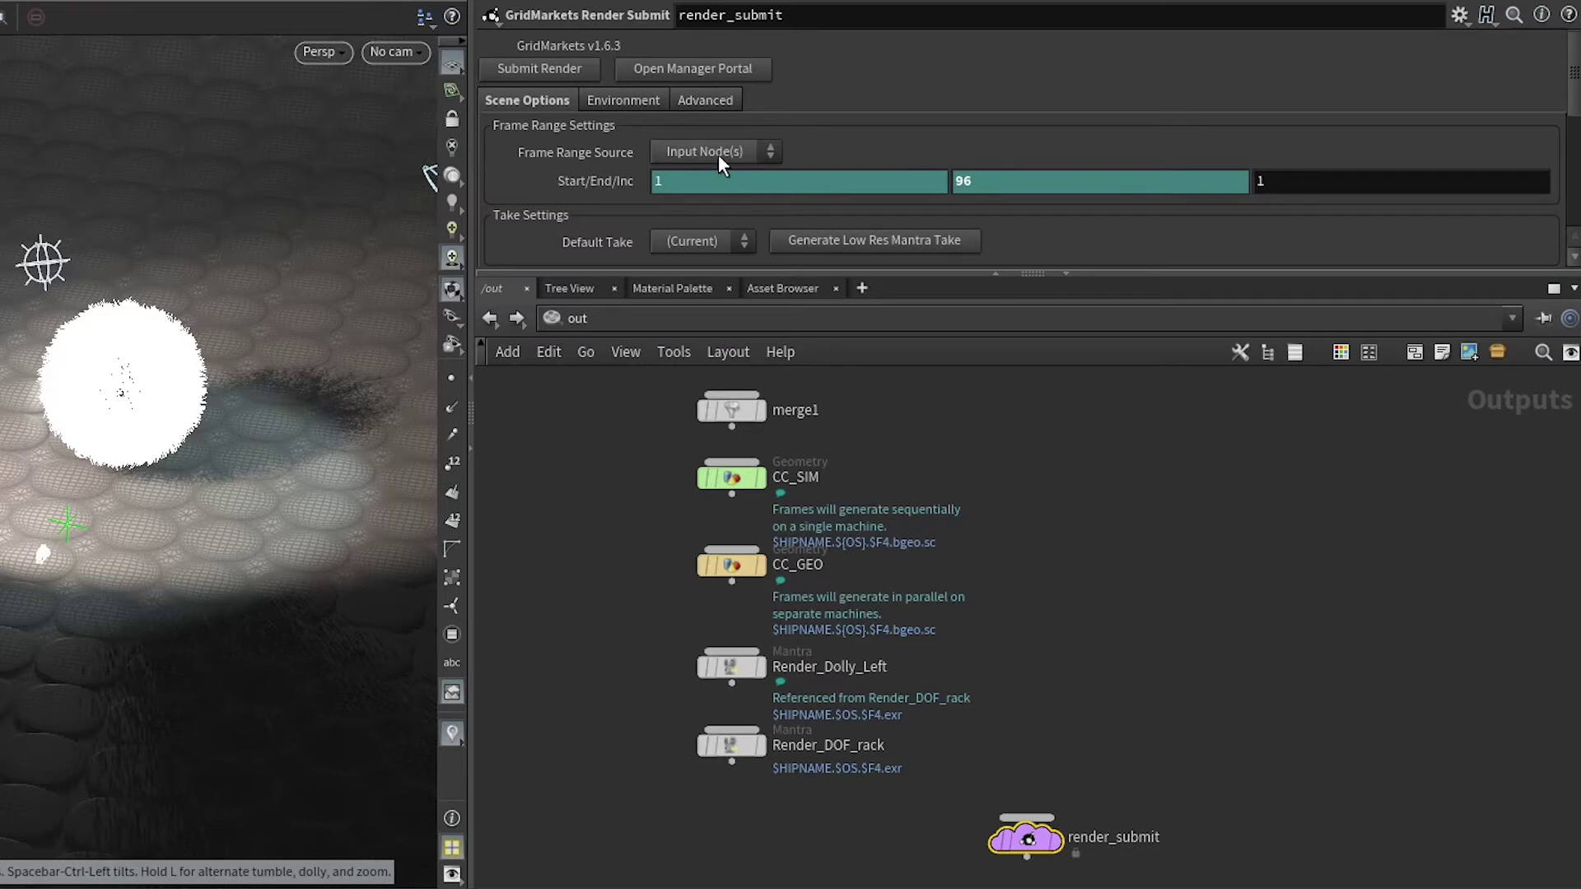
- Switch render_submit's frame range source to Custom and add two more frame ranges
scroll(606, 133, down, 2)
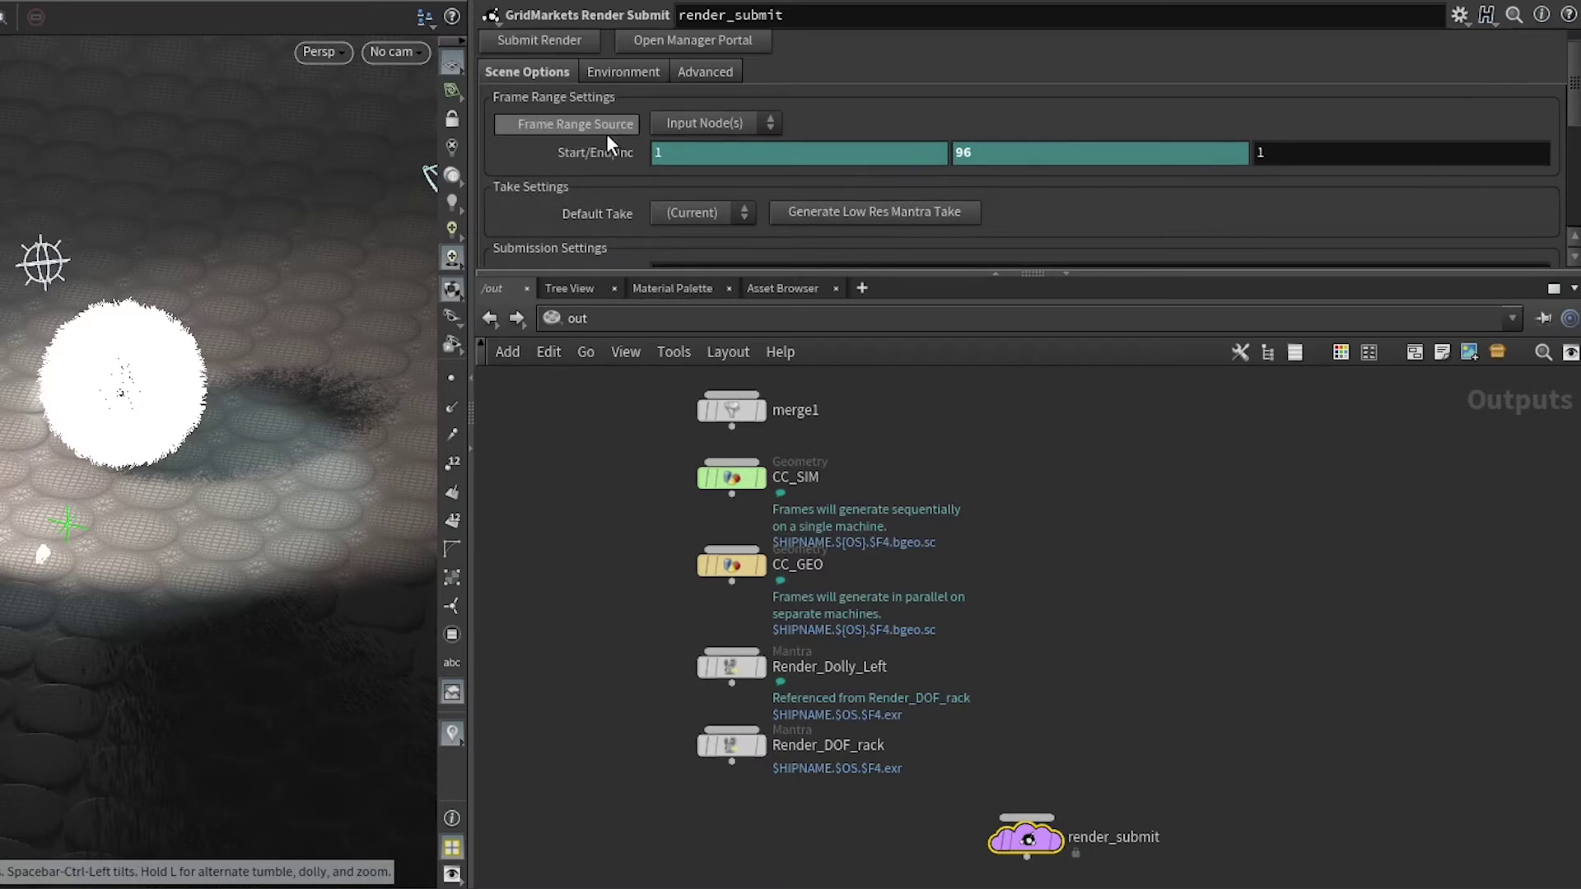
click(710, 117)
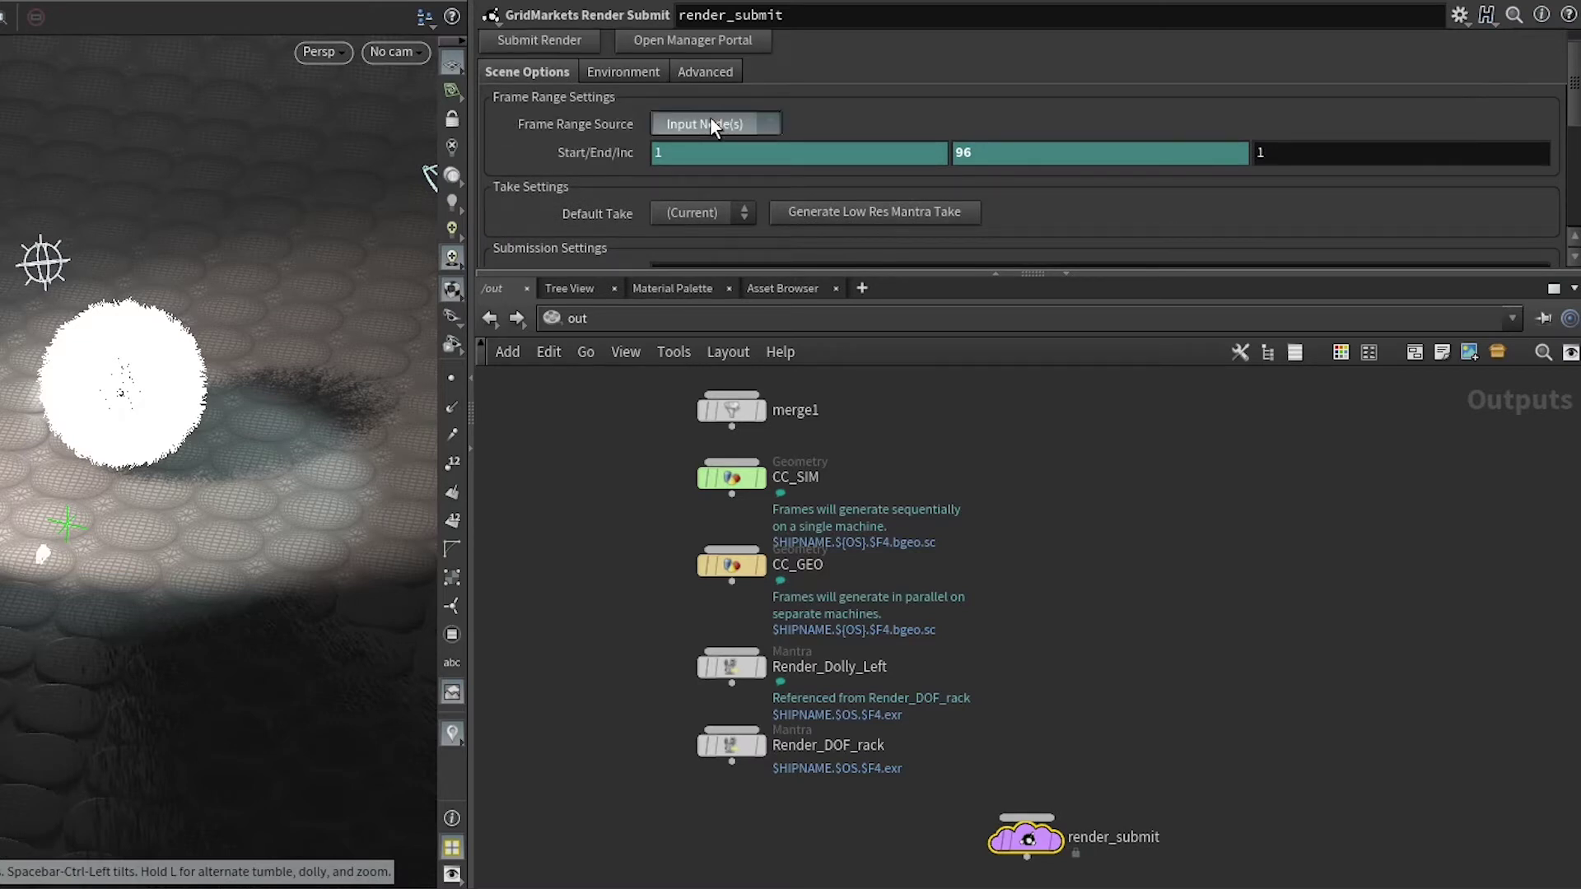
click(710, 162)
scroll(714, 202, down, 4)
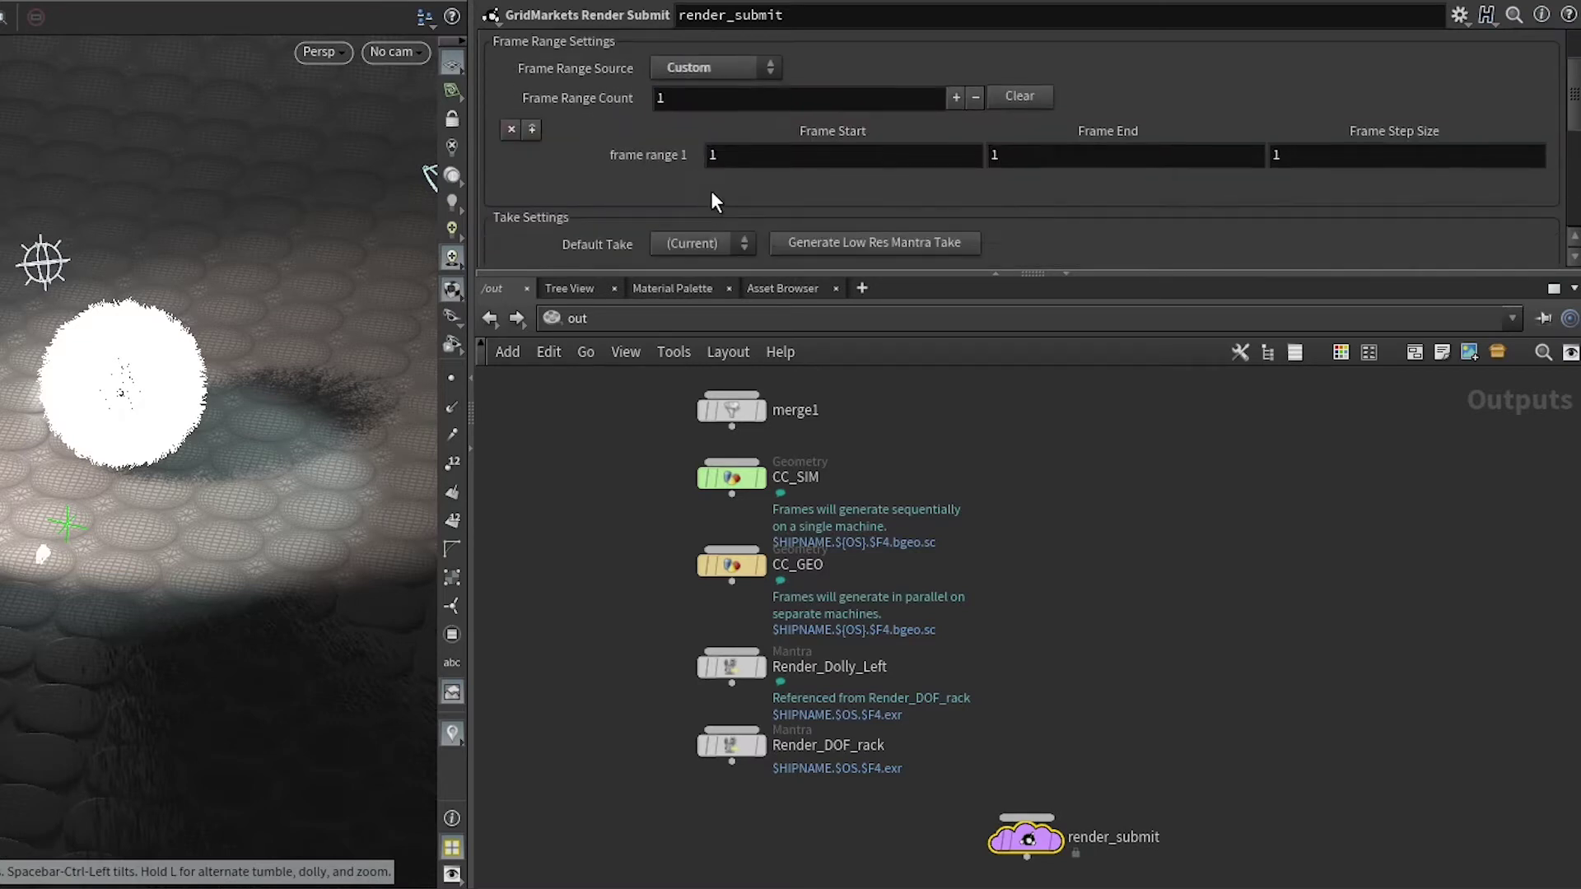
click(960, 103)
click(955, 86)
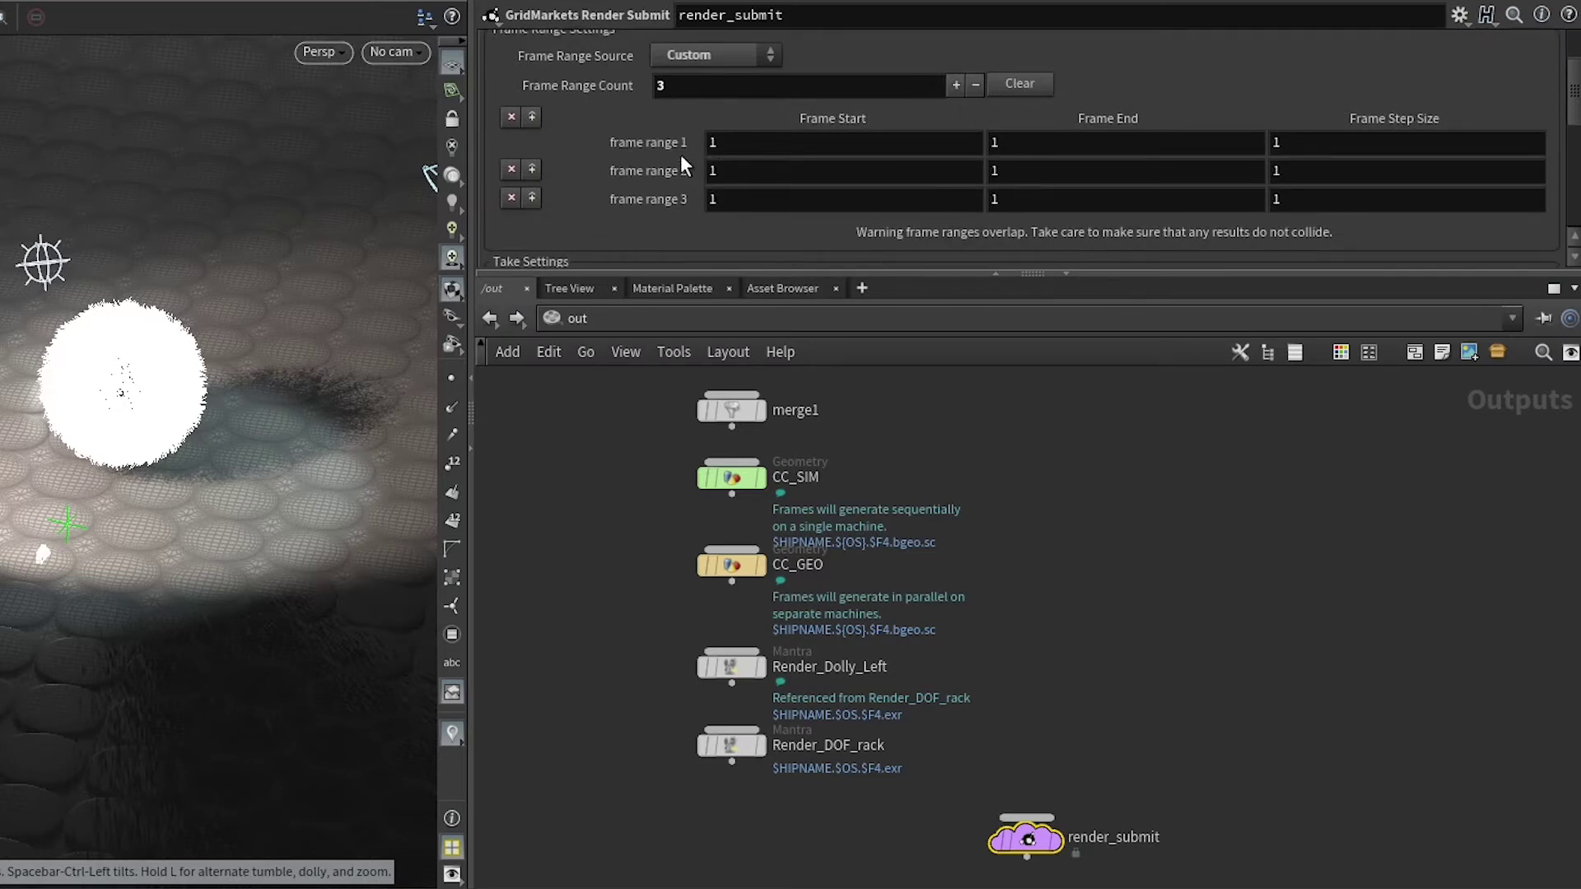
- Set frame range 2 to start 10, end 20, step 2
double_click(715, 171)
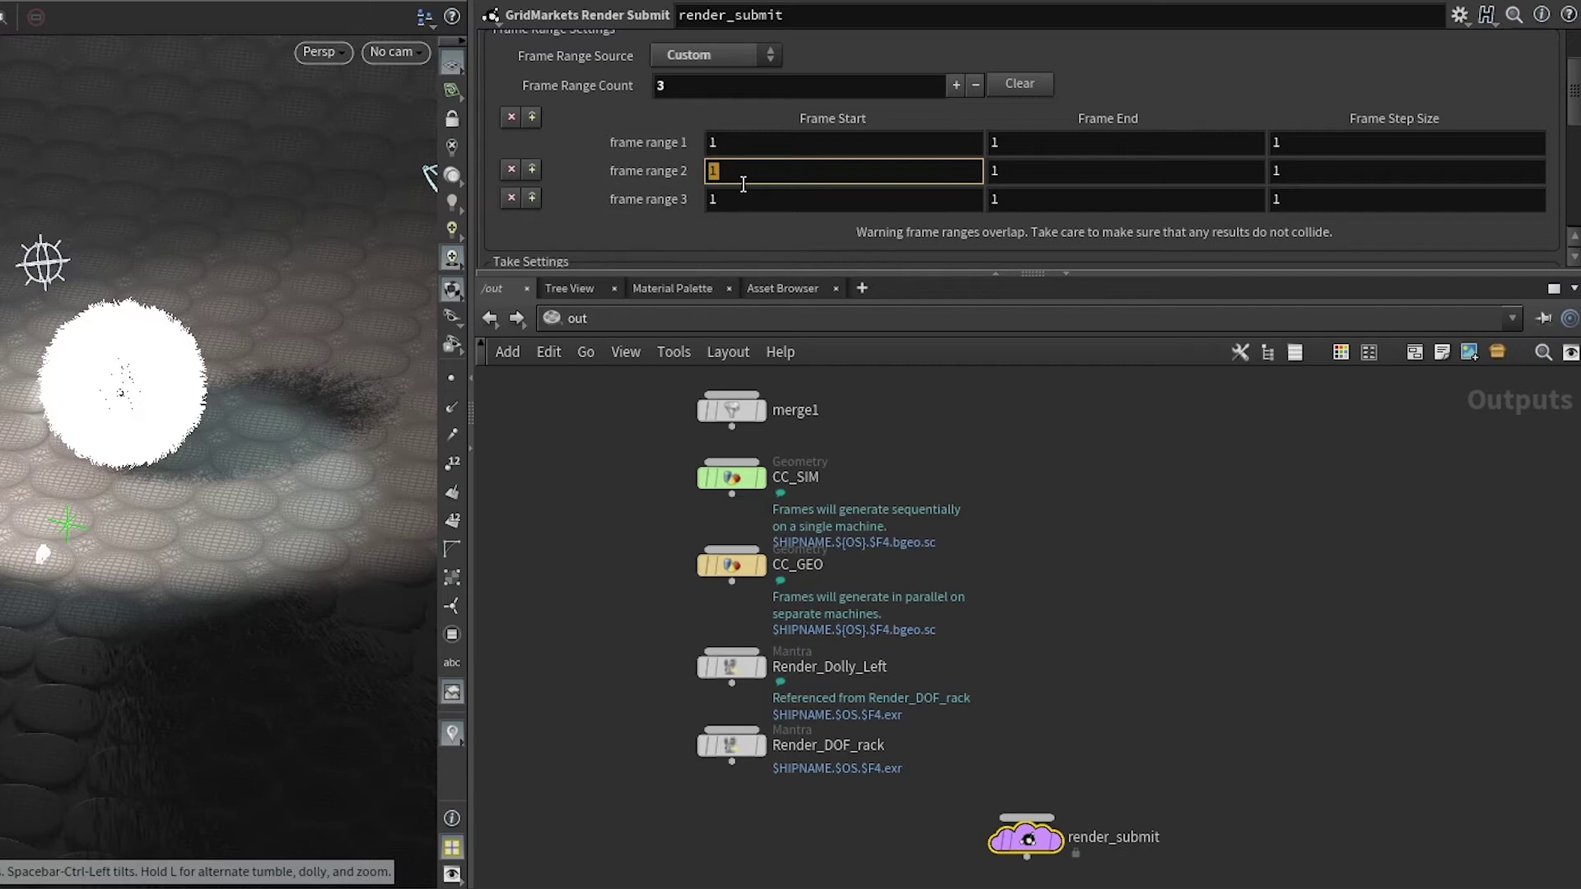
text(10)
key(Return)
double_click(1015, 172)
text(20)
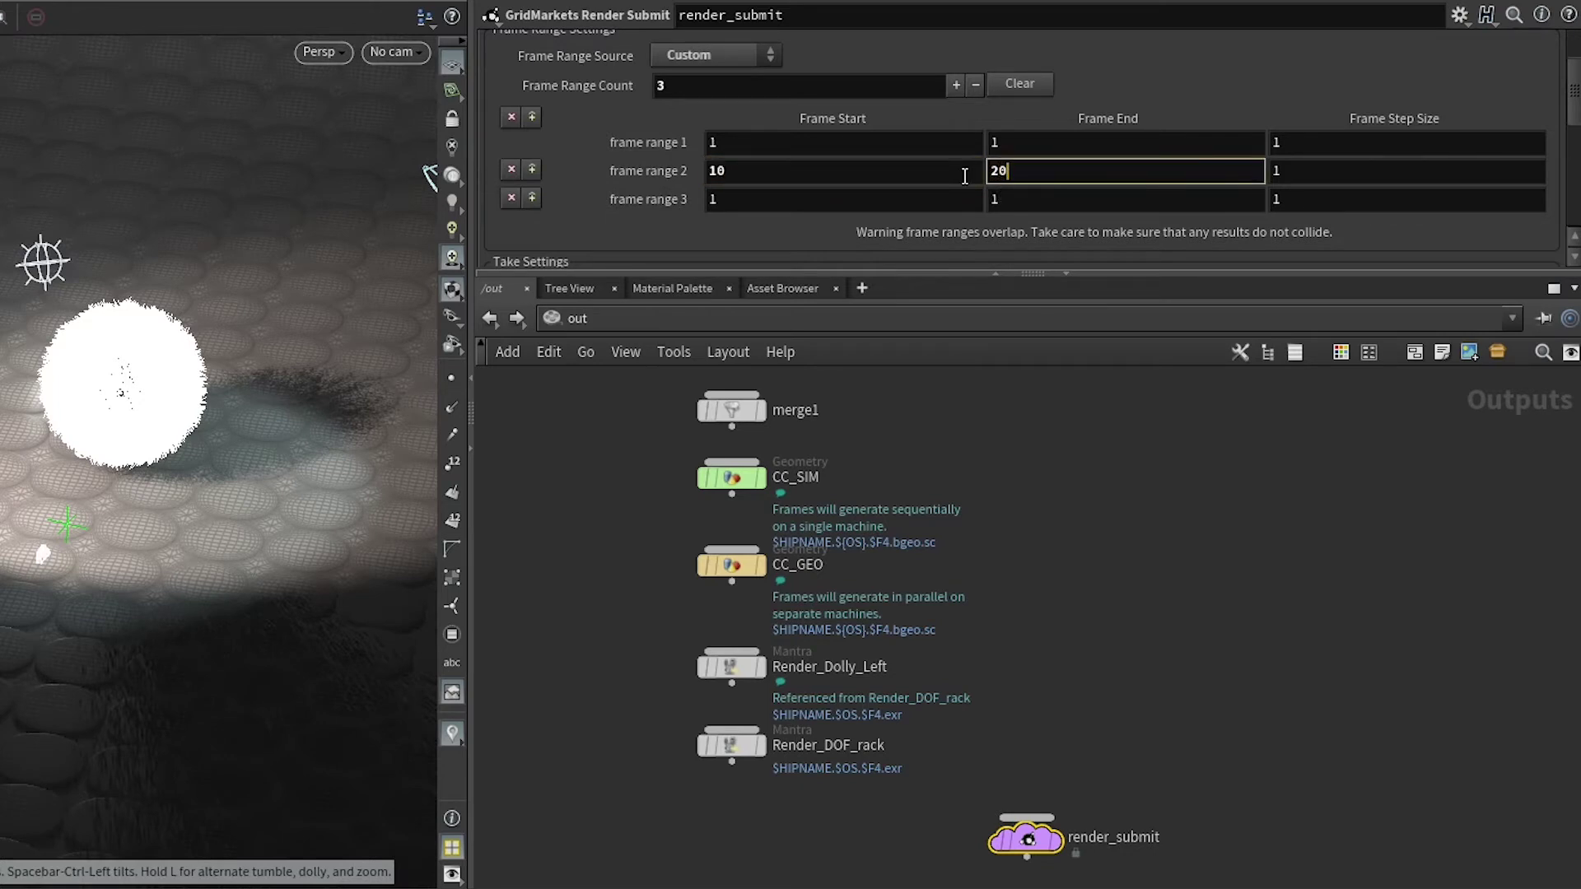
double_click(1287, 171)
text(2)
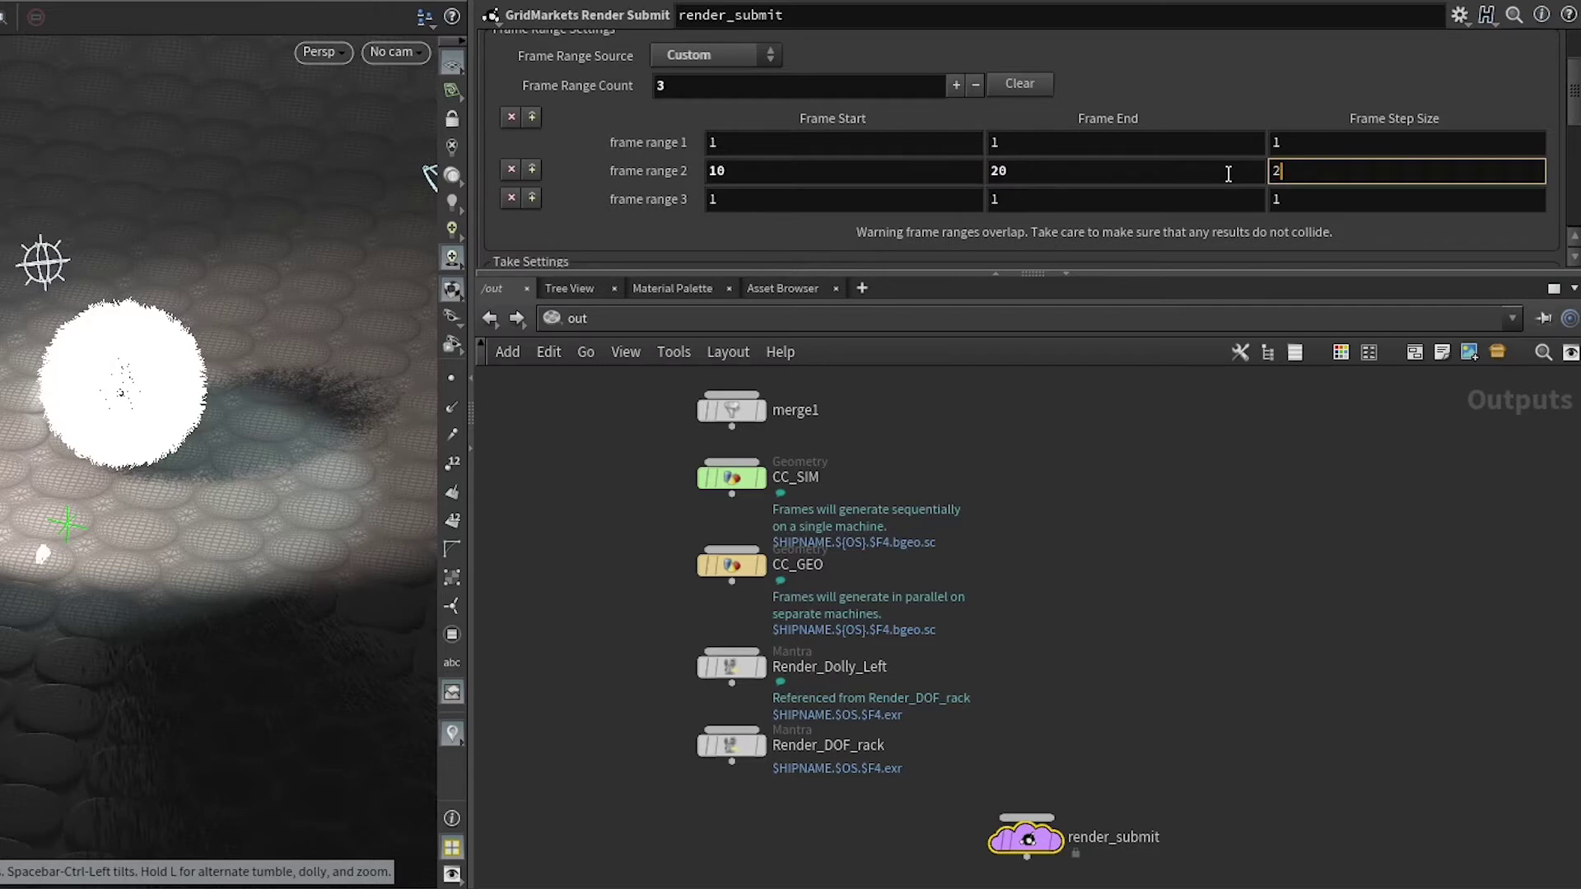
key(Return)
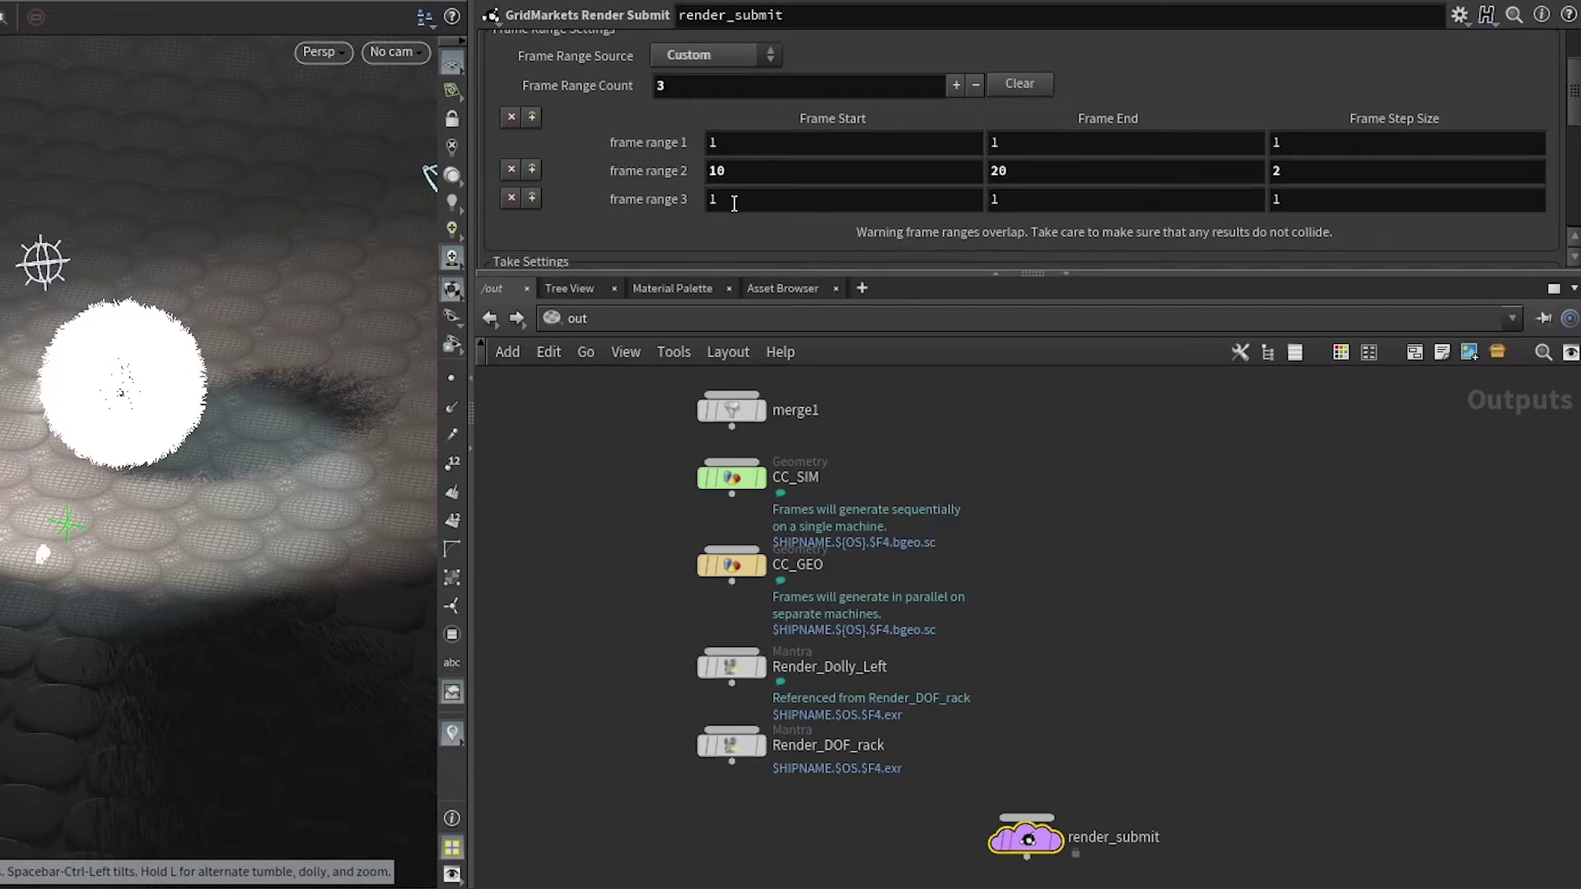
- Set frame range 3 to 100–100, then delete ranges 3 and 2, leaving one range
click(836, 203)
text(00)
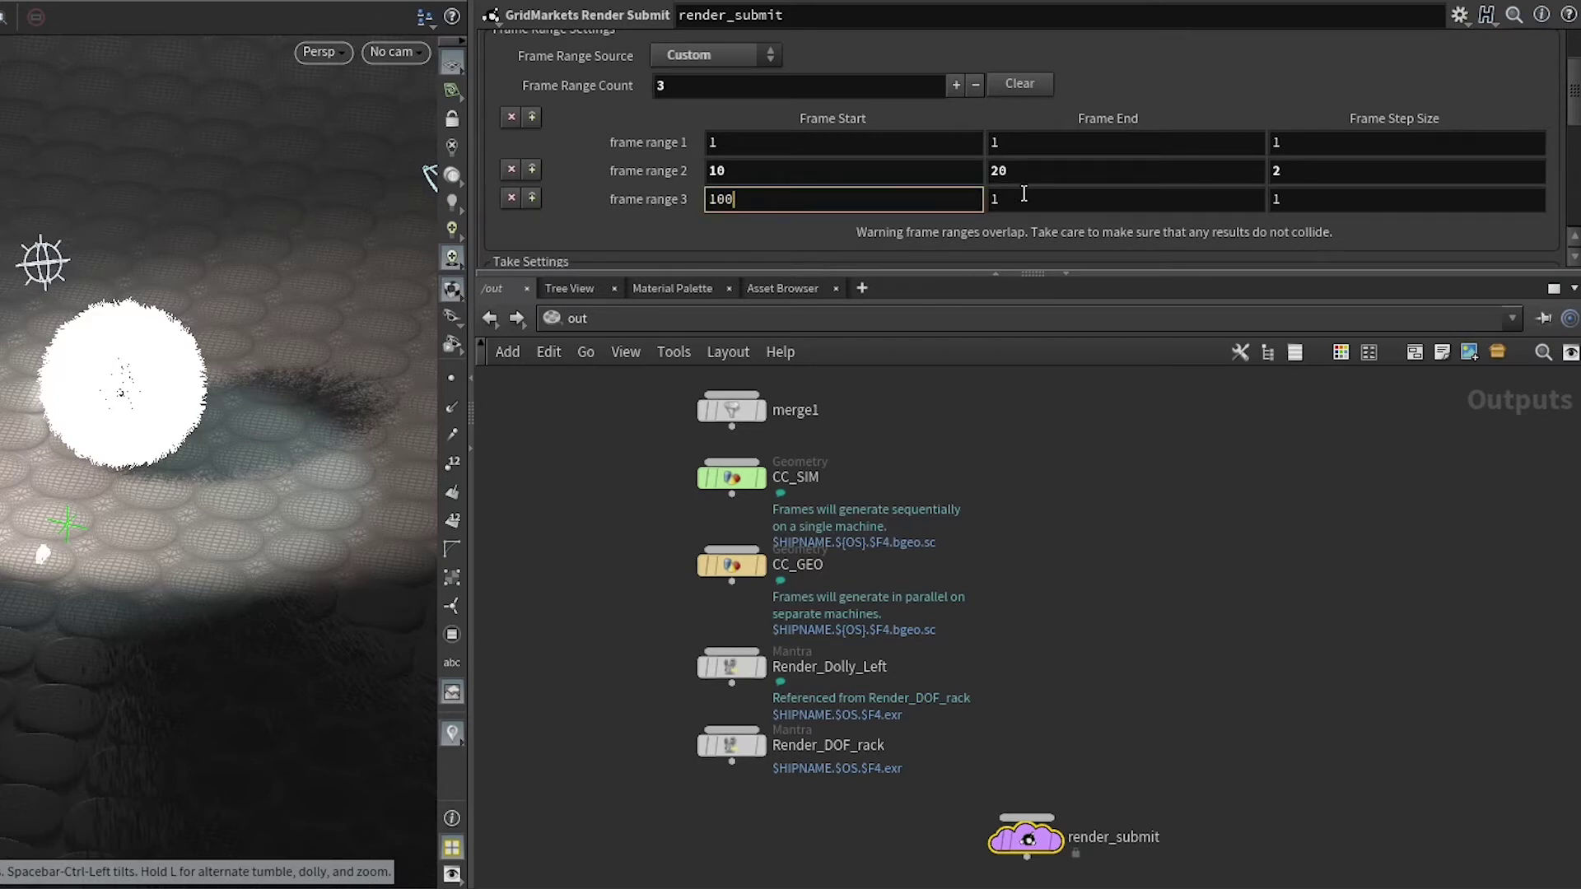
click(1019, 193)
text(00)
key(Return)
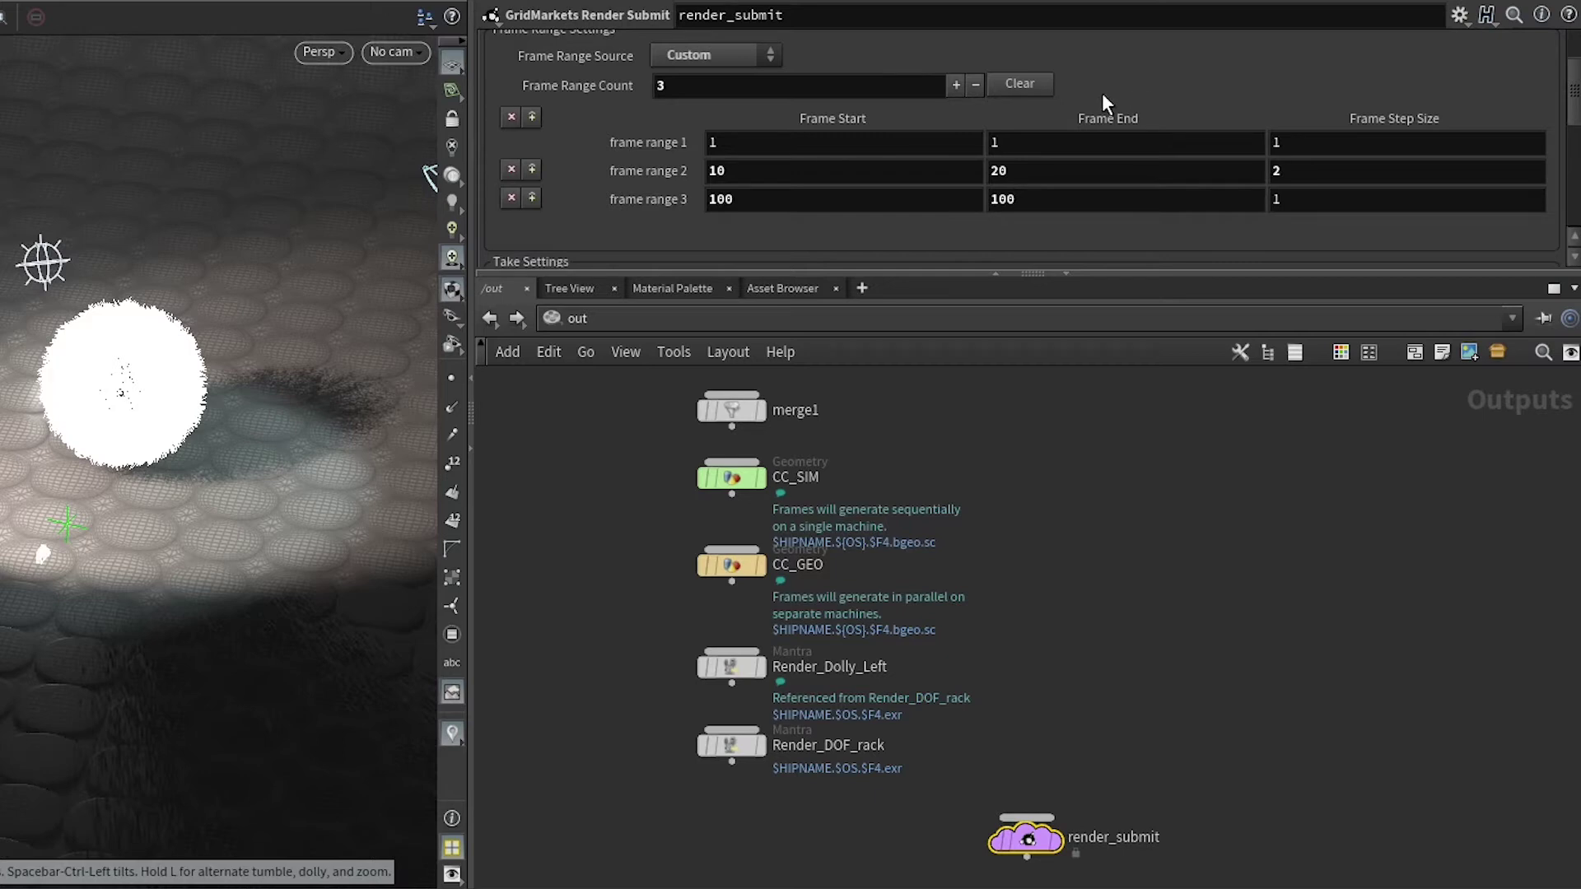
click(975, 85)
click(976, 86)
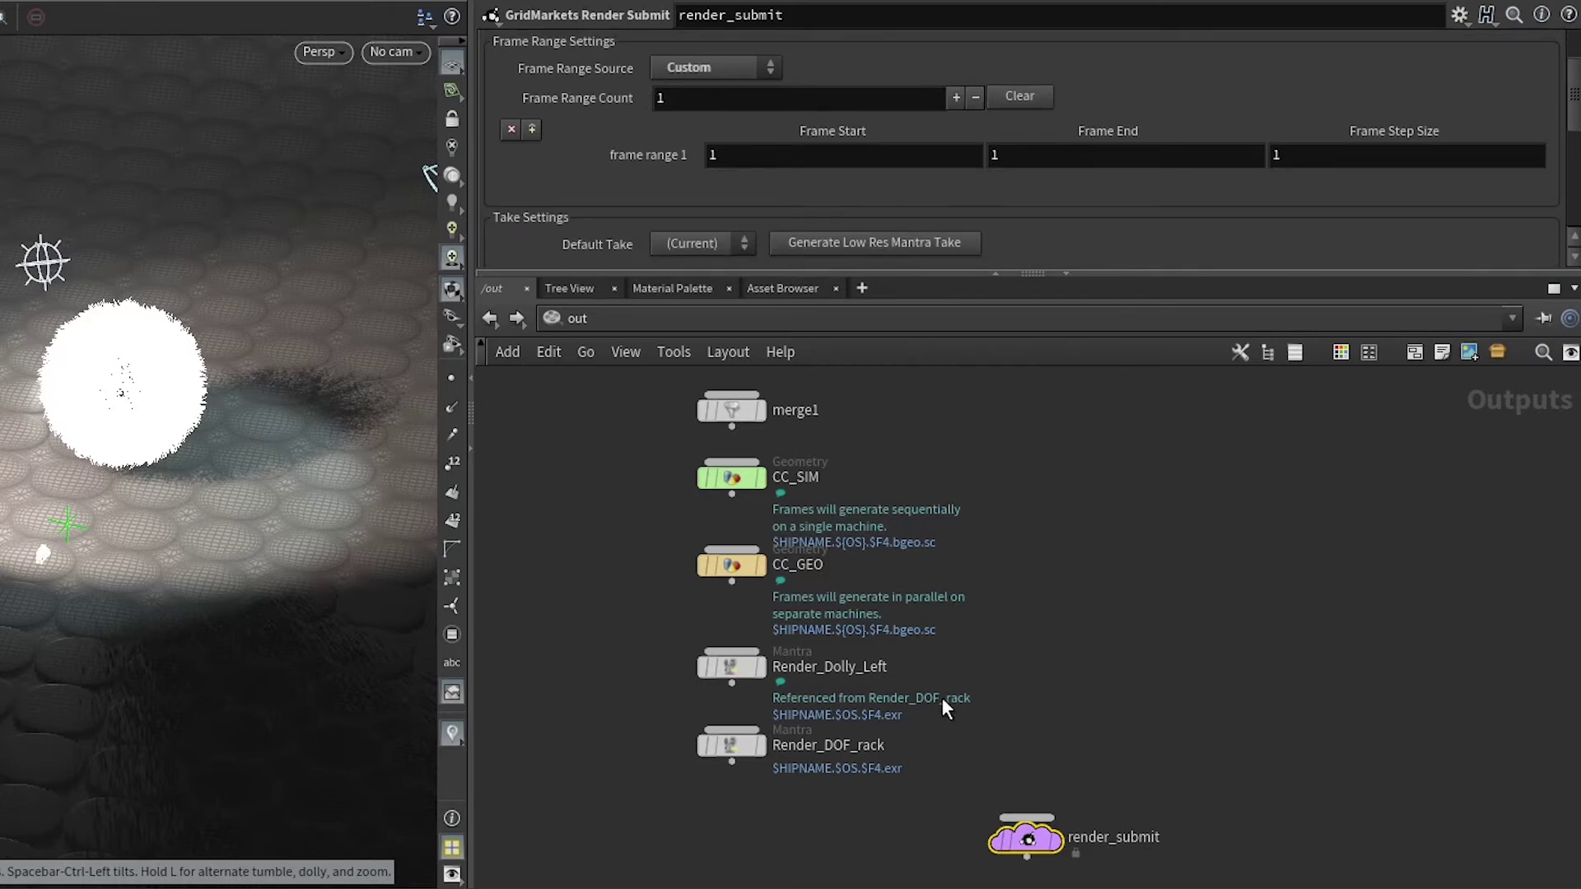
- Chain Render_Dolly_Left through Render_DOF_rack into render_submit with a J-stroke
scroll(942, 698, up, 3)
click(983, 500)
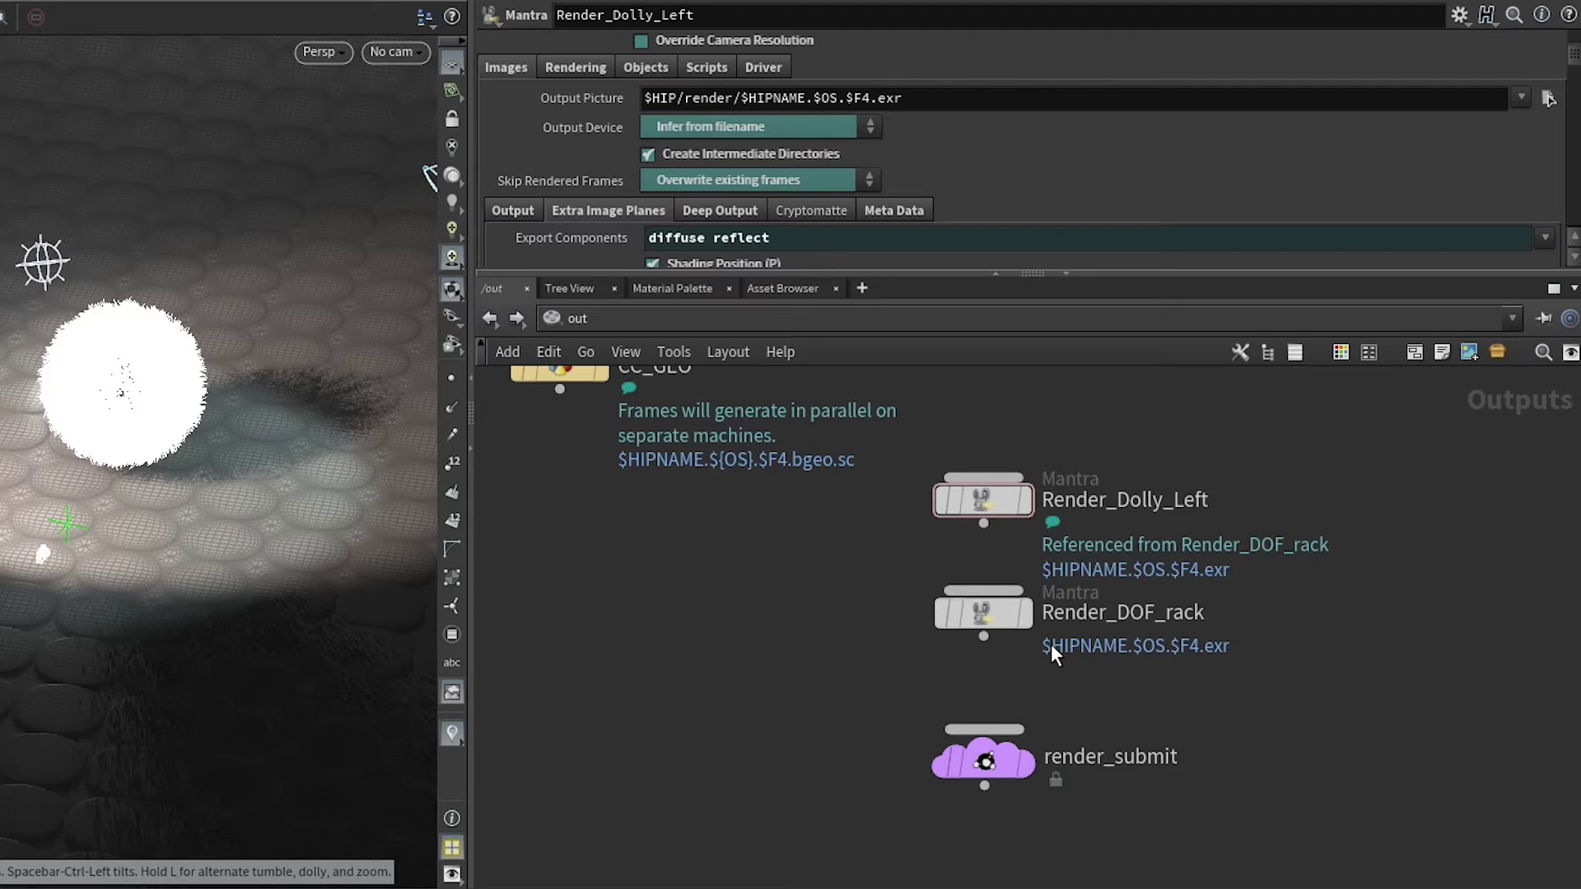
mouse_move(1020, 620)
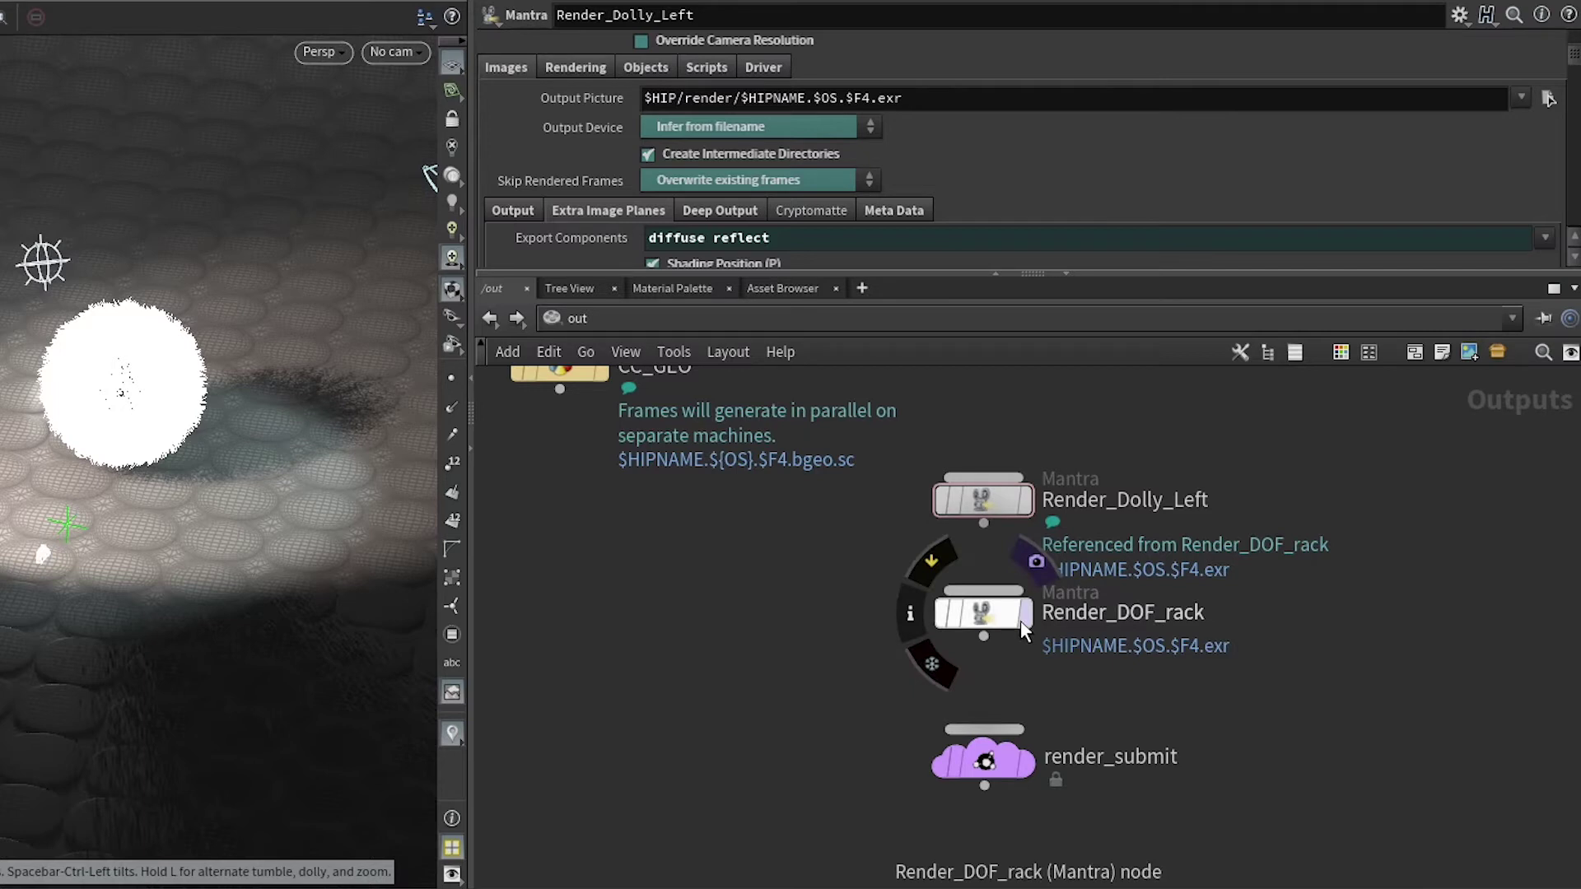
key(j)
drag(991, 496, 1003, 783)
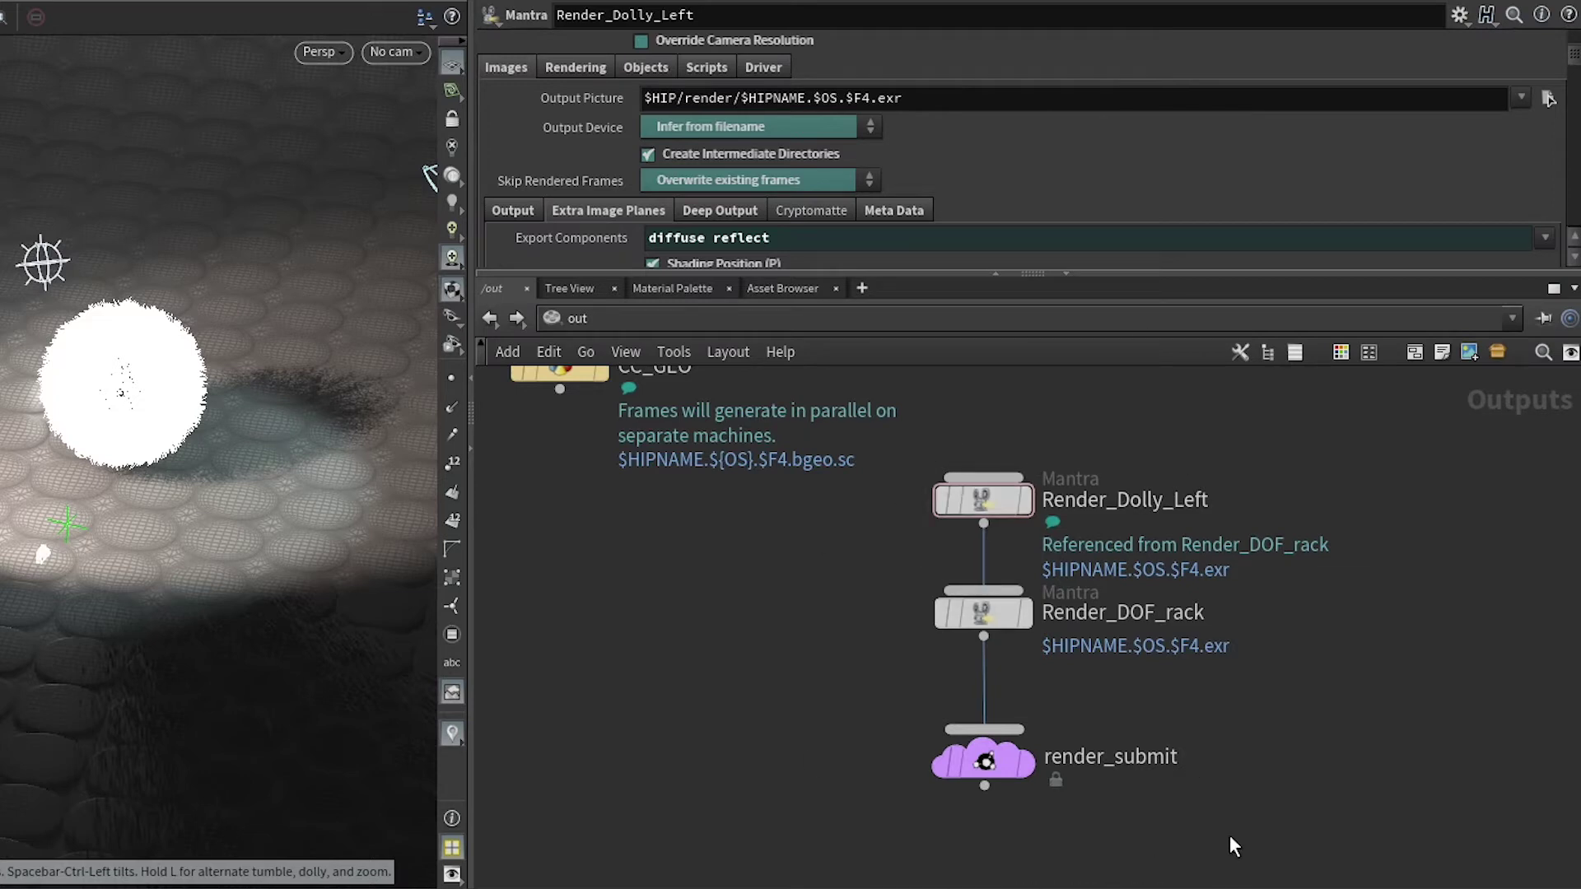
click(988, 496)
click(980, 613)
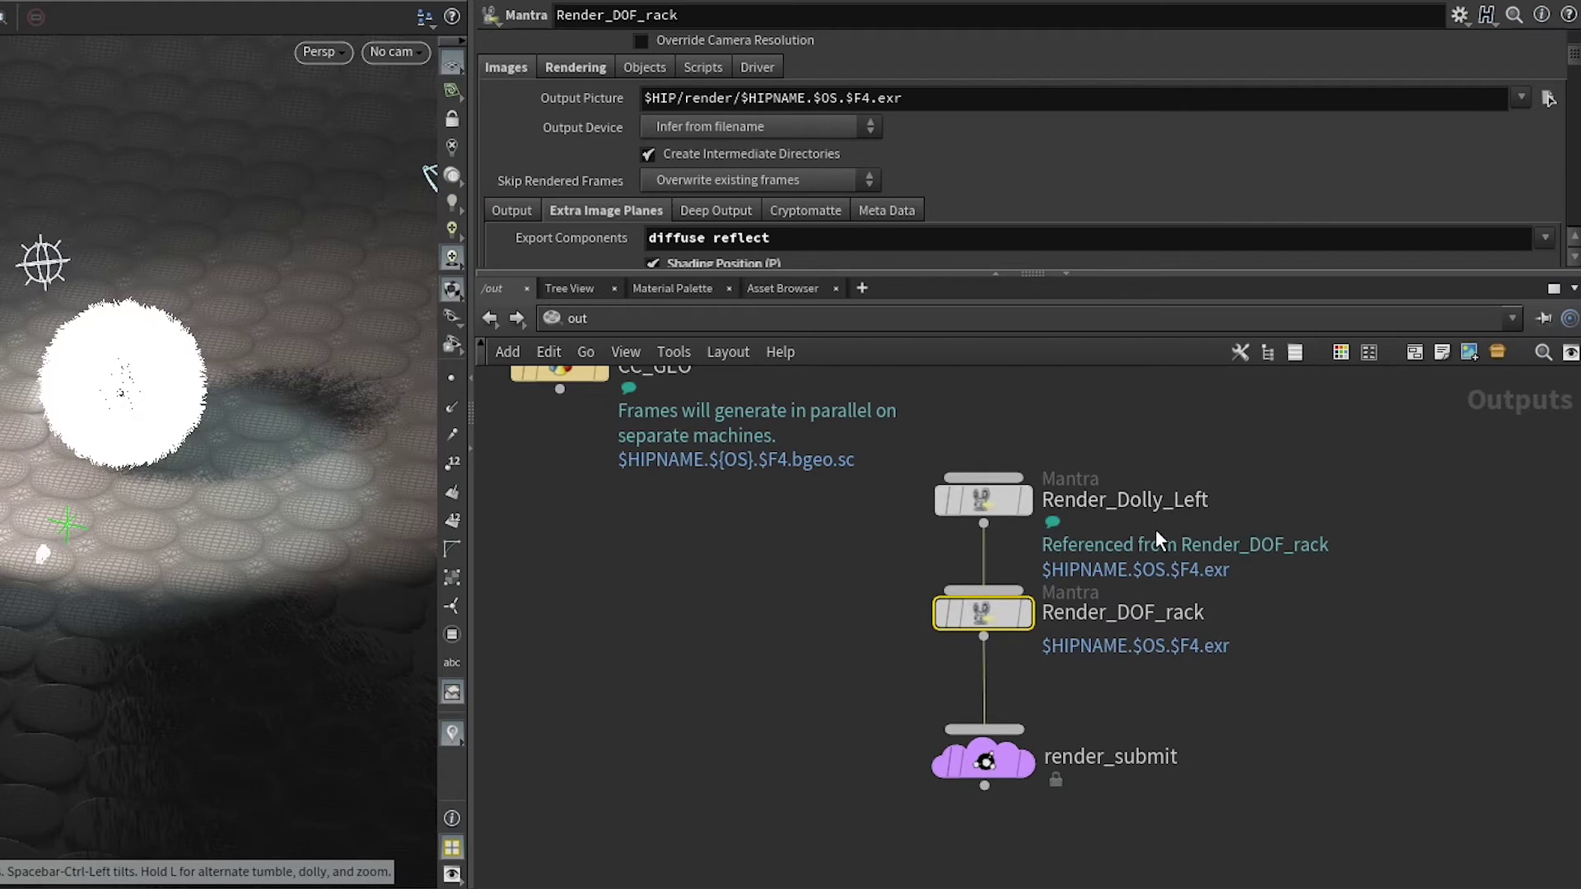
- Cut the chained wires, place both Mantra nodes side by side, and wire each into render_submit
key(y)
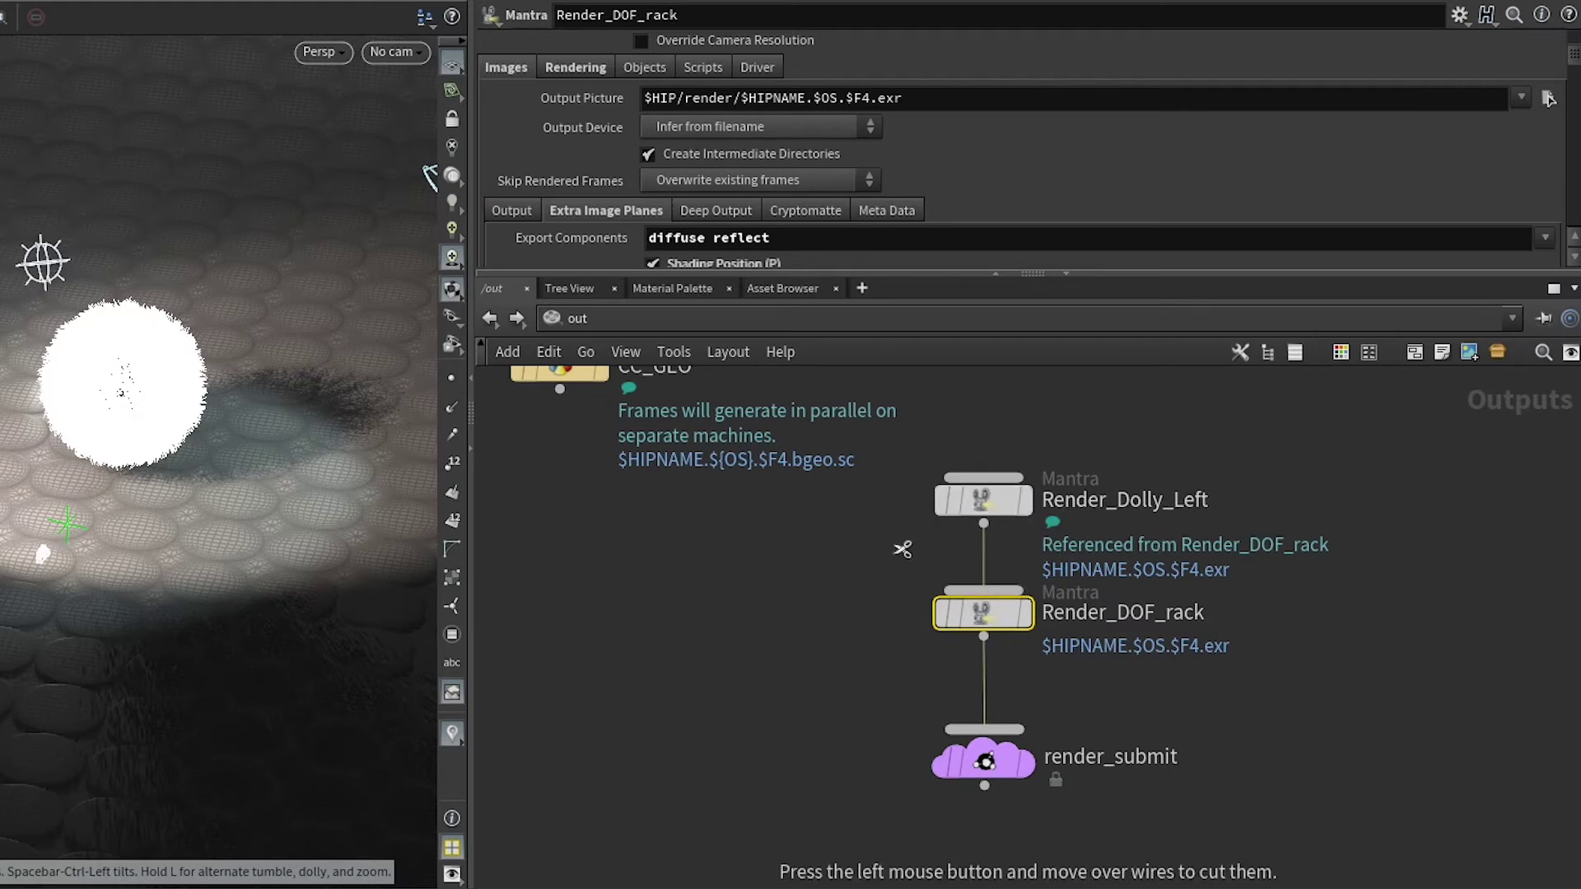
drag(1030, 546, 913, 548)
drag(1046, 671, 945, 691)
drag(983, 616, 1129, 623)
mouse_move(983, 508)
mouse_down()
mouse_move(881, 531)
mouse_move(829, 627)
mouse_move(905, 666)
mouse_move(966, 738)
mouse_move(1121, 647)
mouse_up()
key(j)
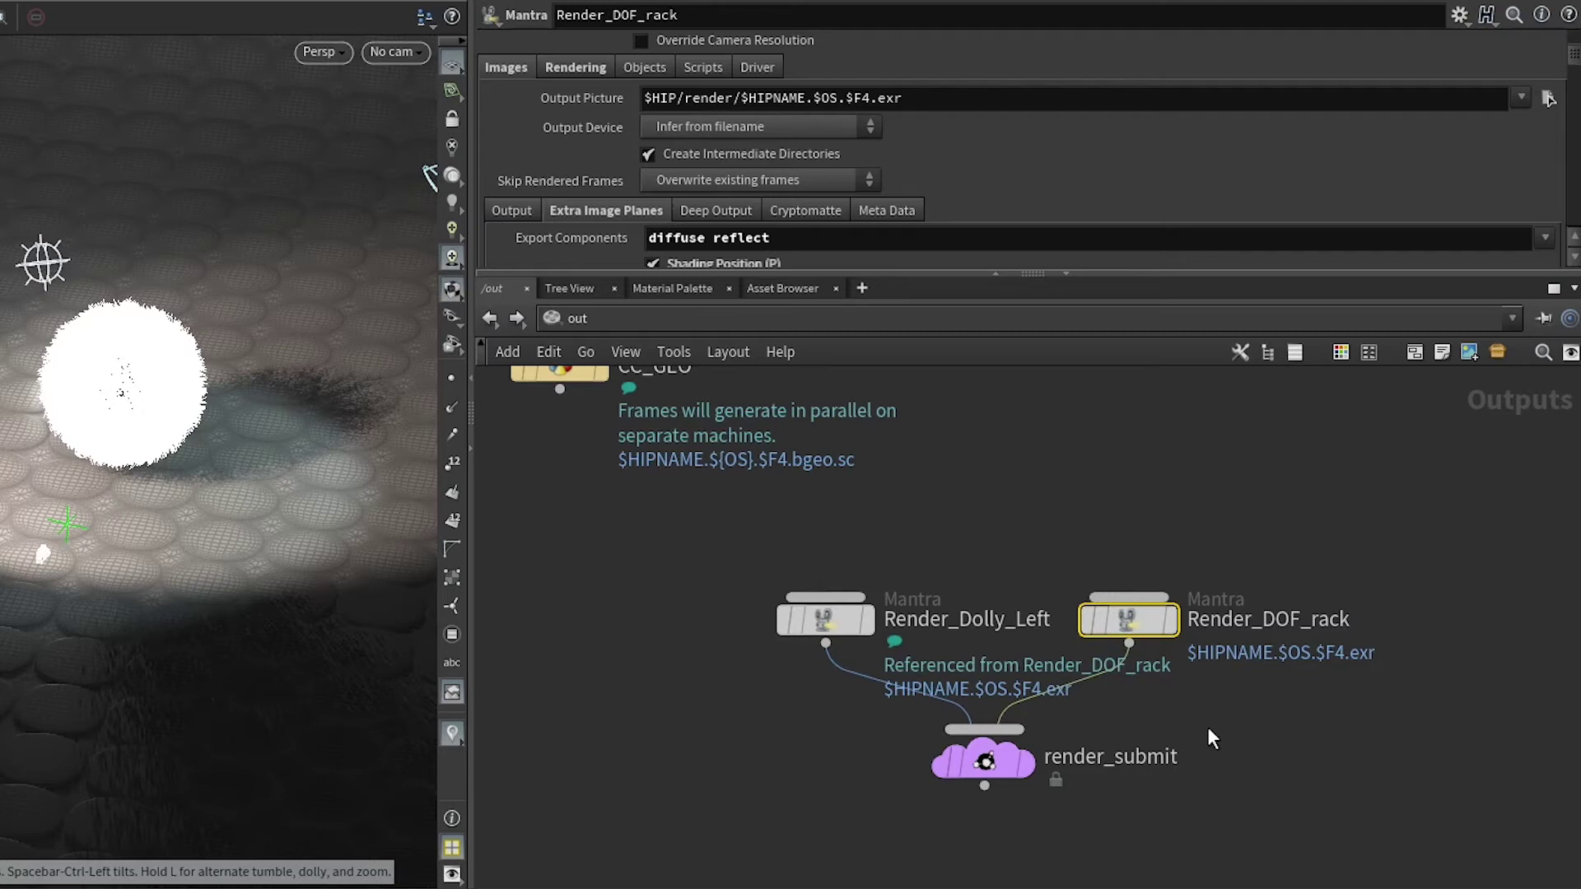
click(823, 620)
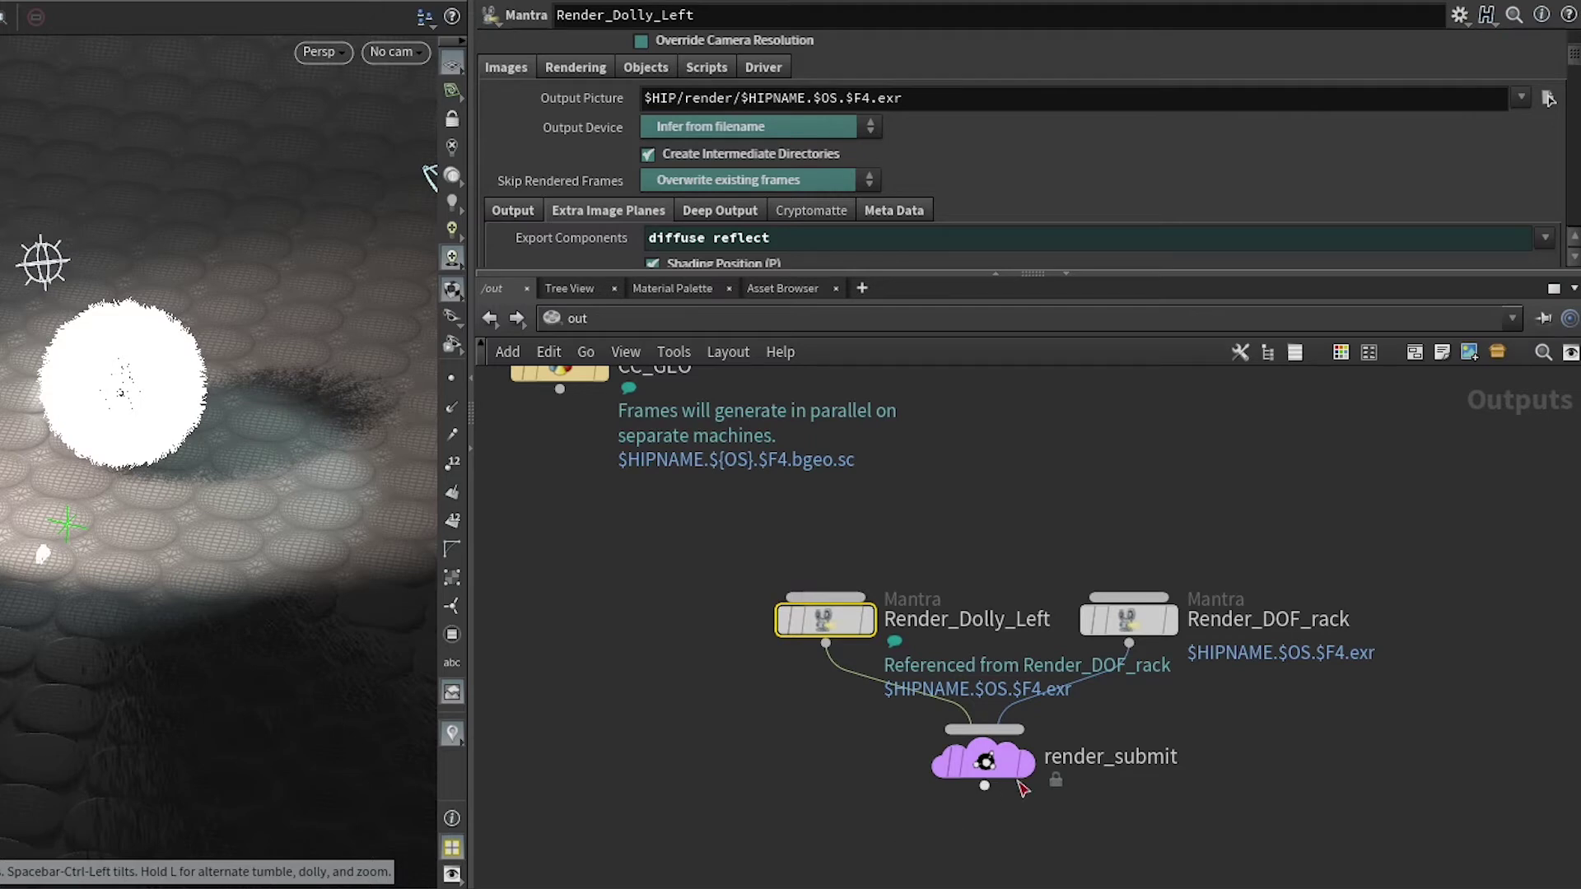
click(1148, 622)
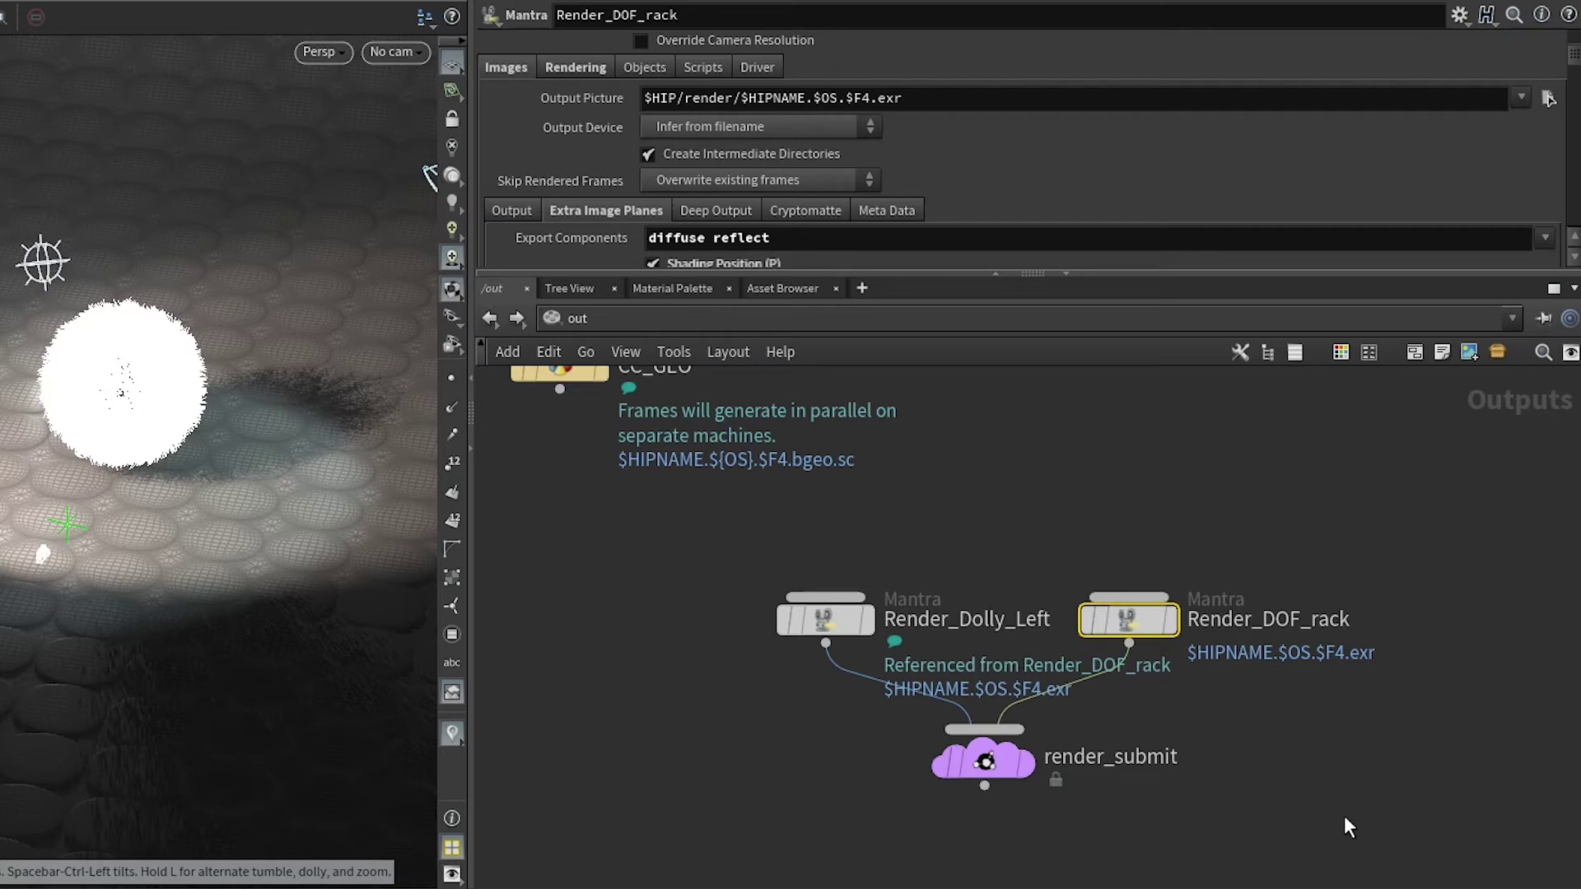
- Move CC_SIM and CC_GEO side by side above the Mantra render nodes
key(h)
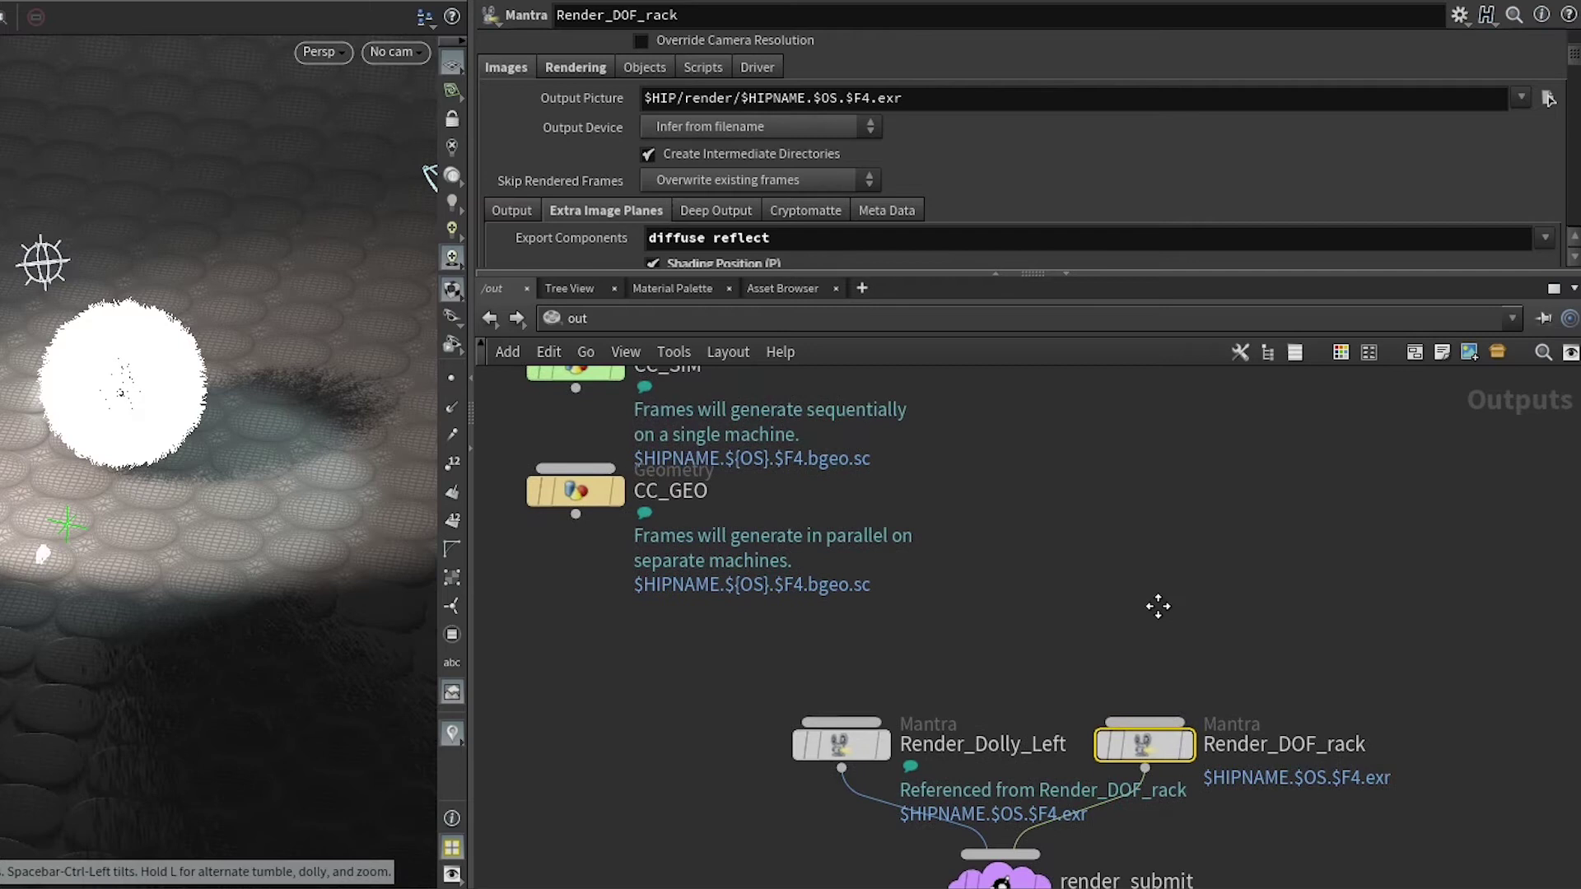
middle_drag(1156, 606, 1143, 643)
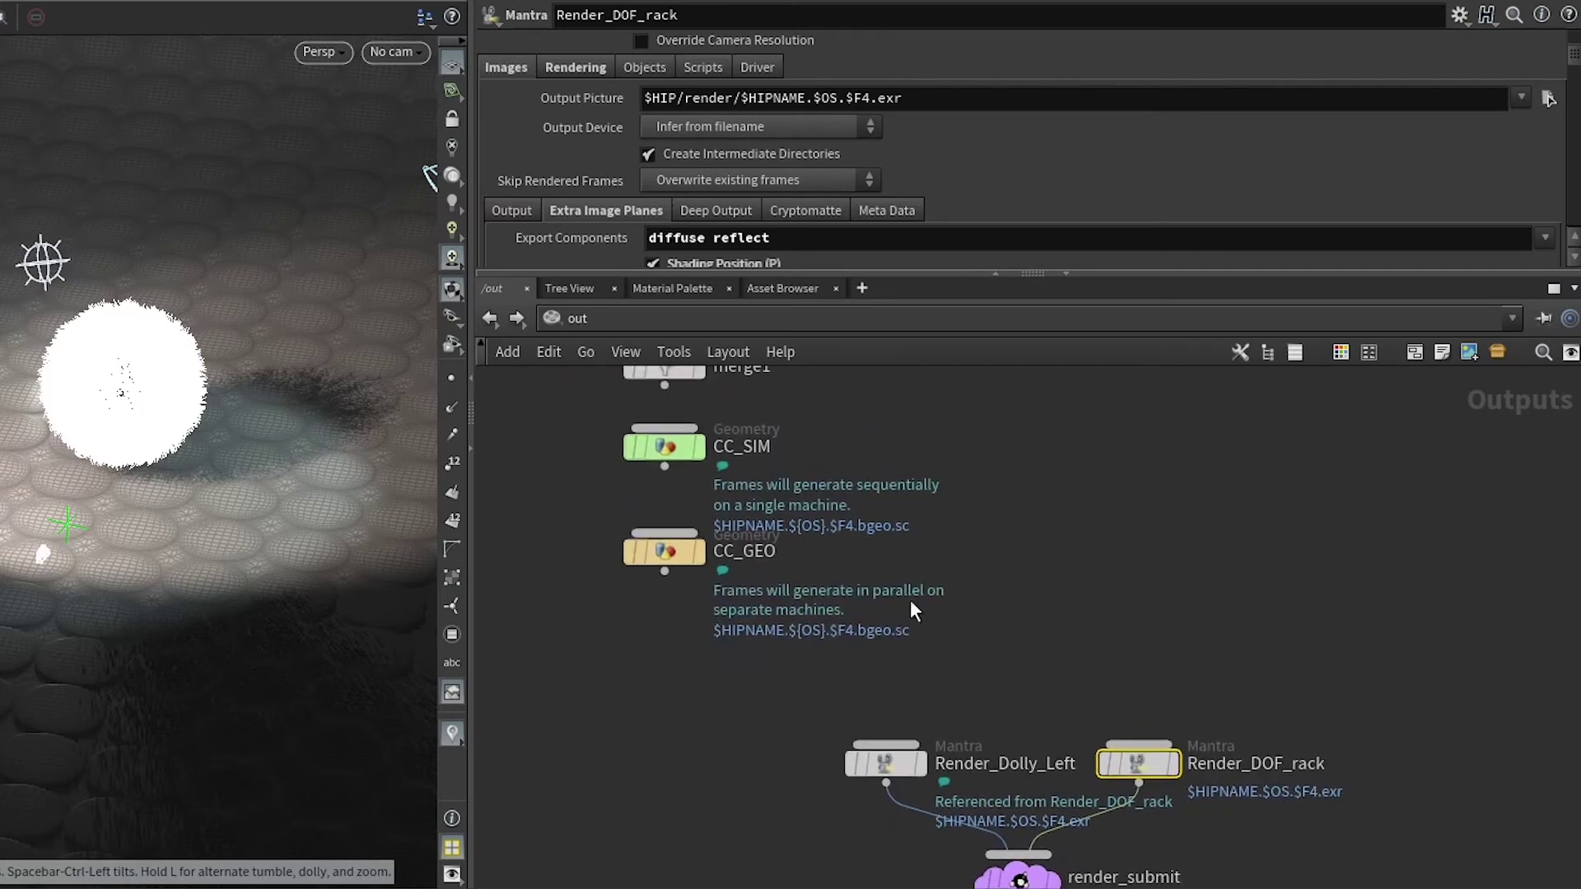
drag(664, 551, 1266, 495)
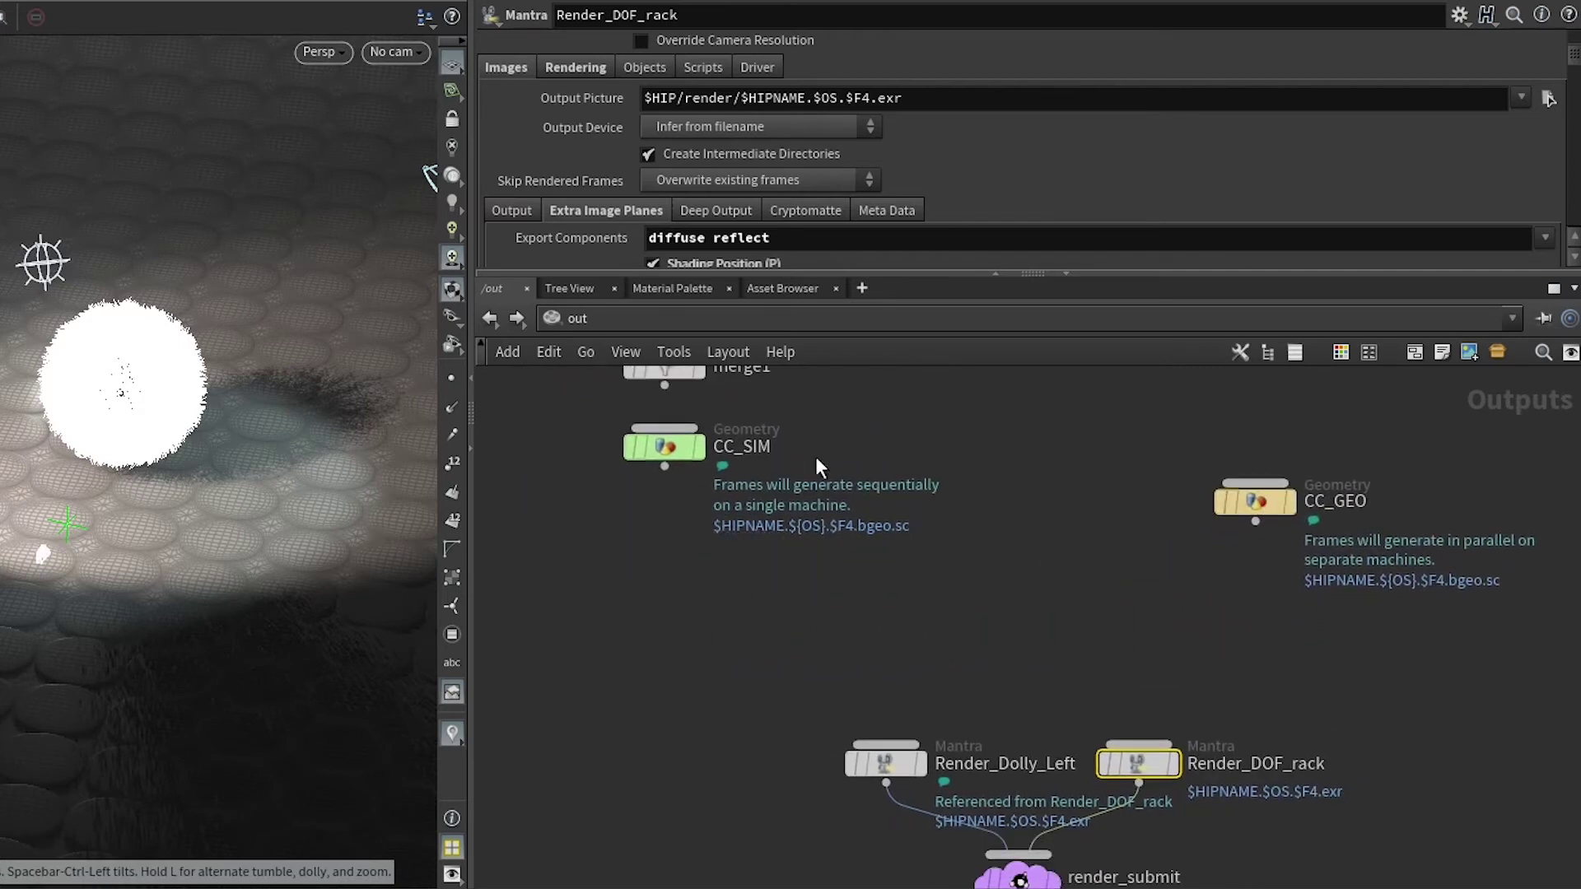
drag(671, 452, 884, 506)
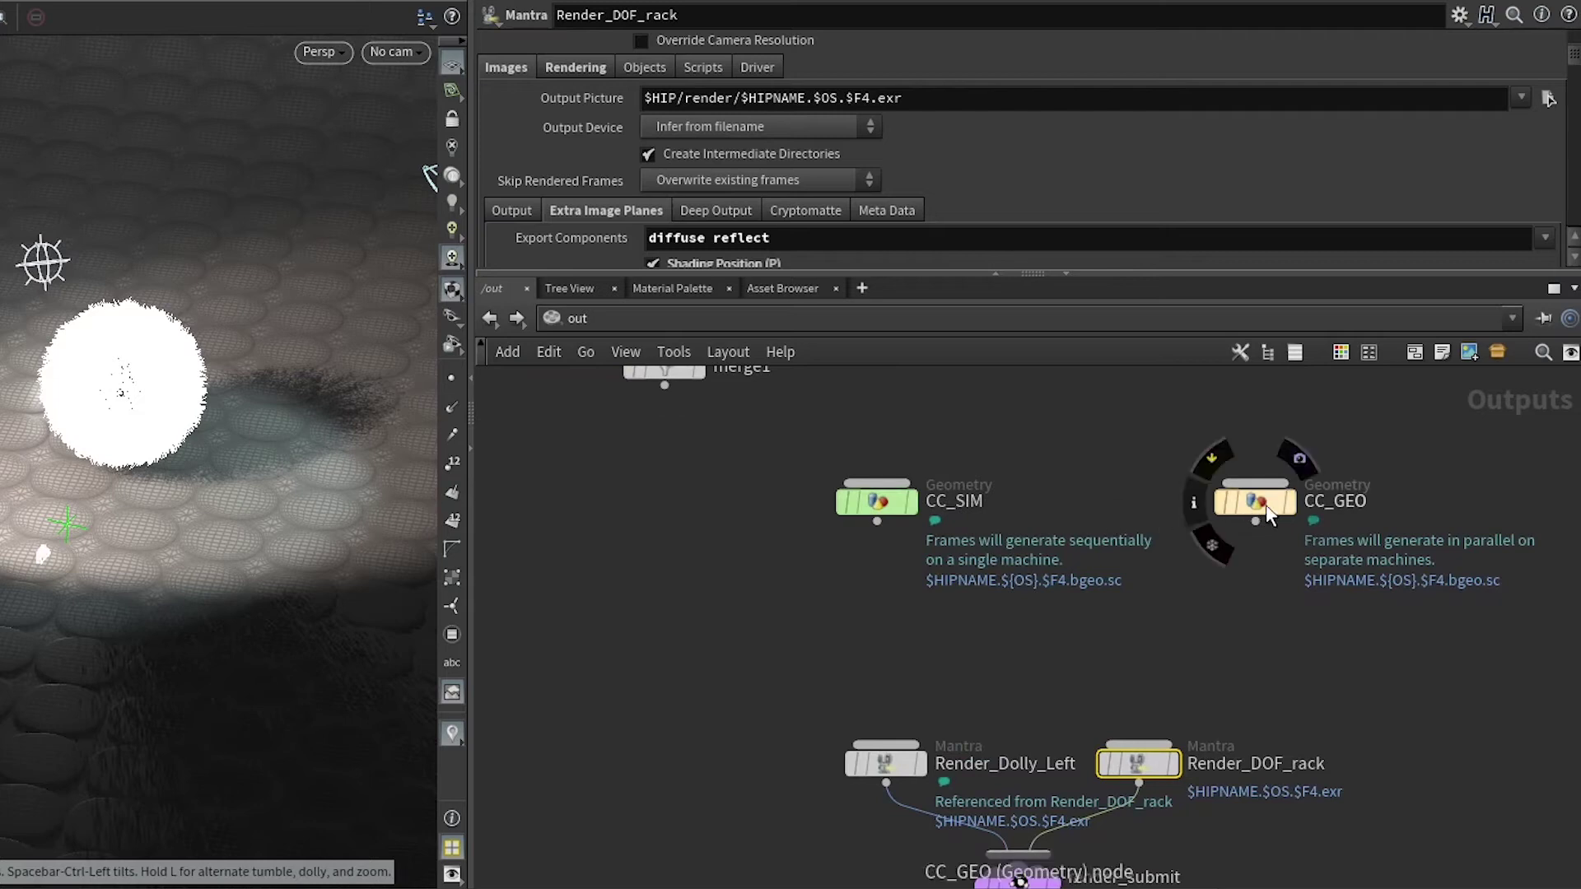
drag(1268, 514, 1180, 511)
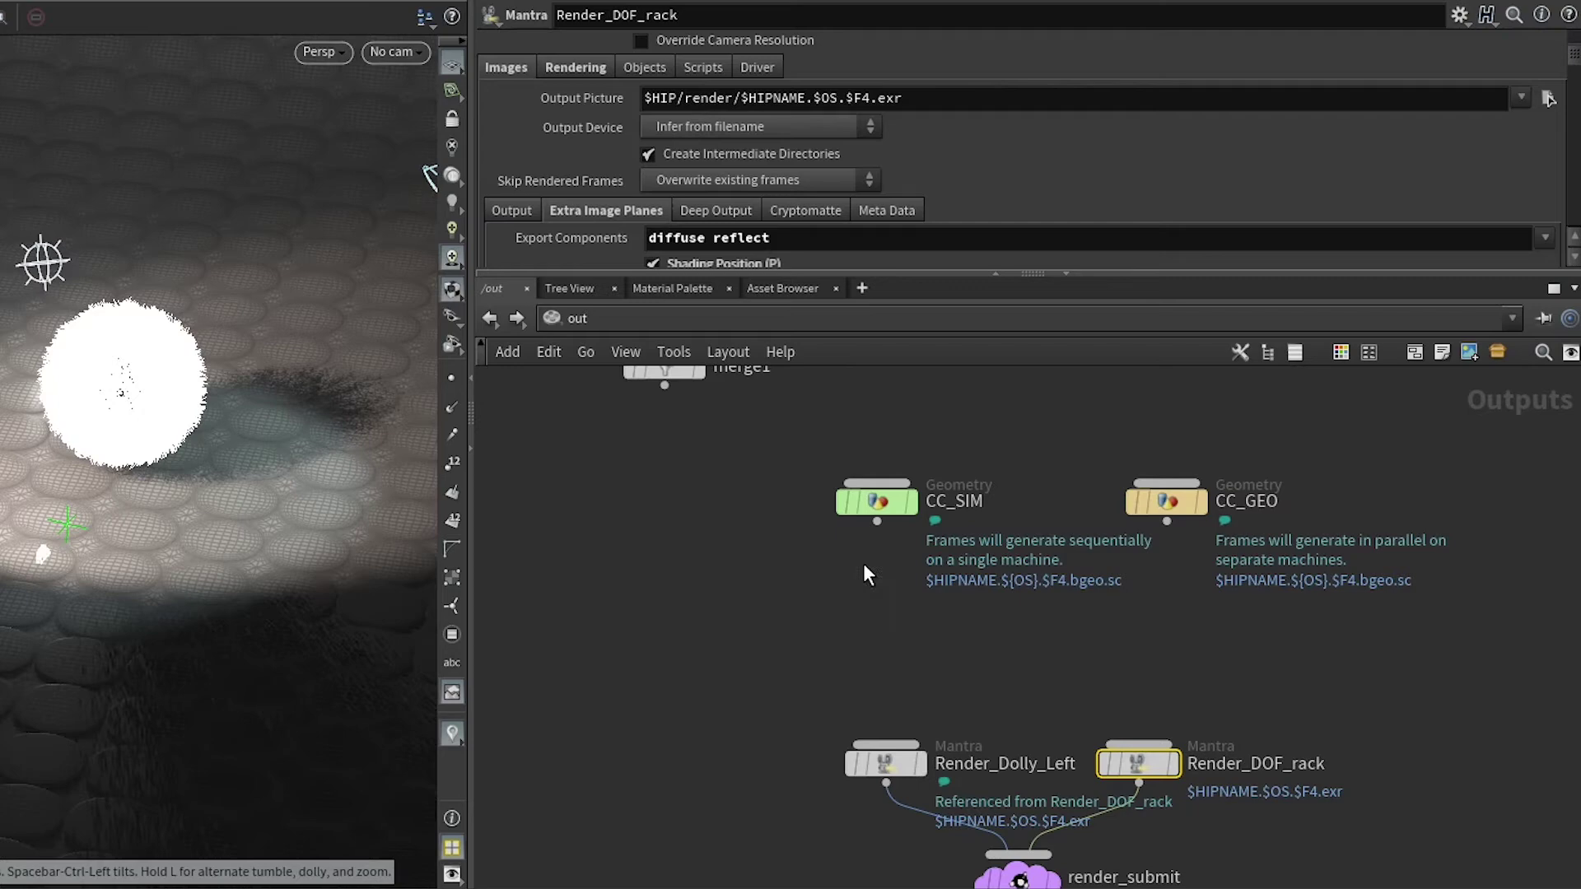
drag(814, 438, 1250, 588)
drag(1173, 512, 1156, 639)
scroll(1327, 546, up, 3)
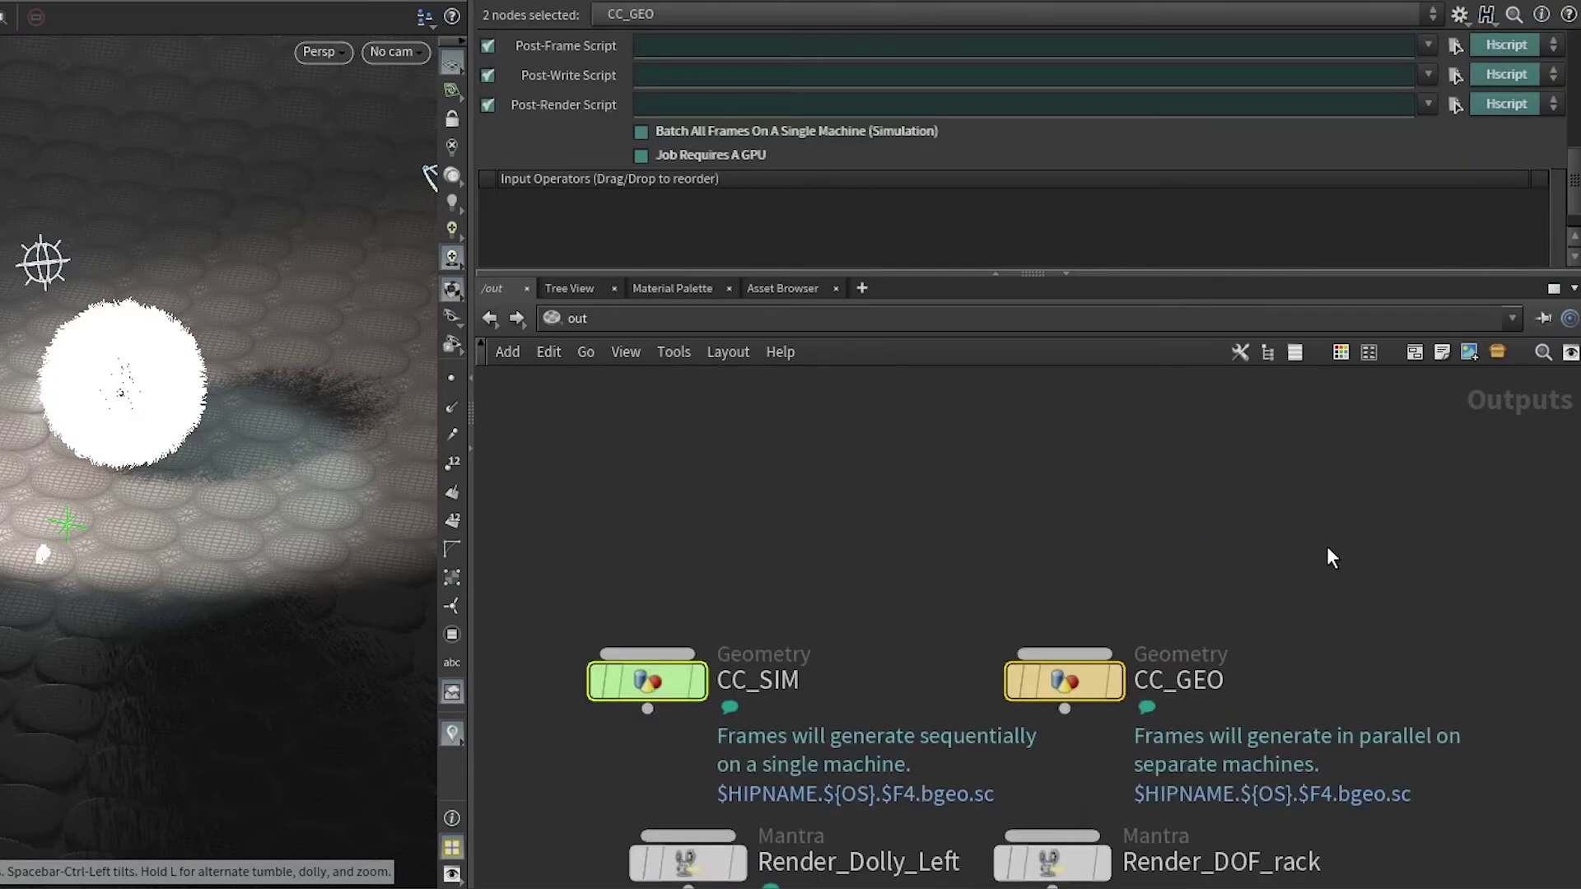
middle_drag(1326, 546, 1447, 362)
- Wire CC_SIM into Render_Dolly_Left and CC_GEO into Render_DOF_rack, aligning each above its render
drag(763, 531, 804, 682)
drag(1180, 531, 1191, 696)
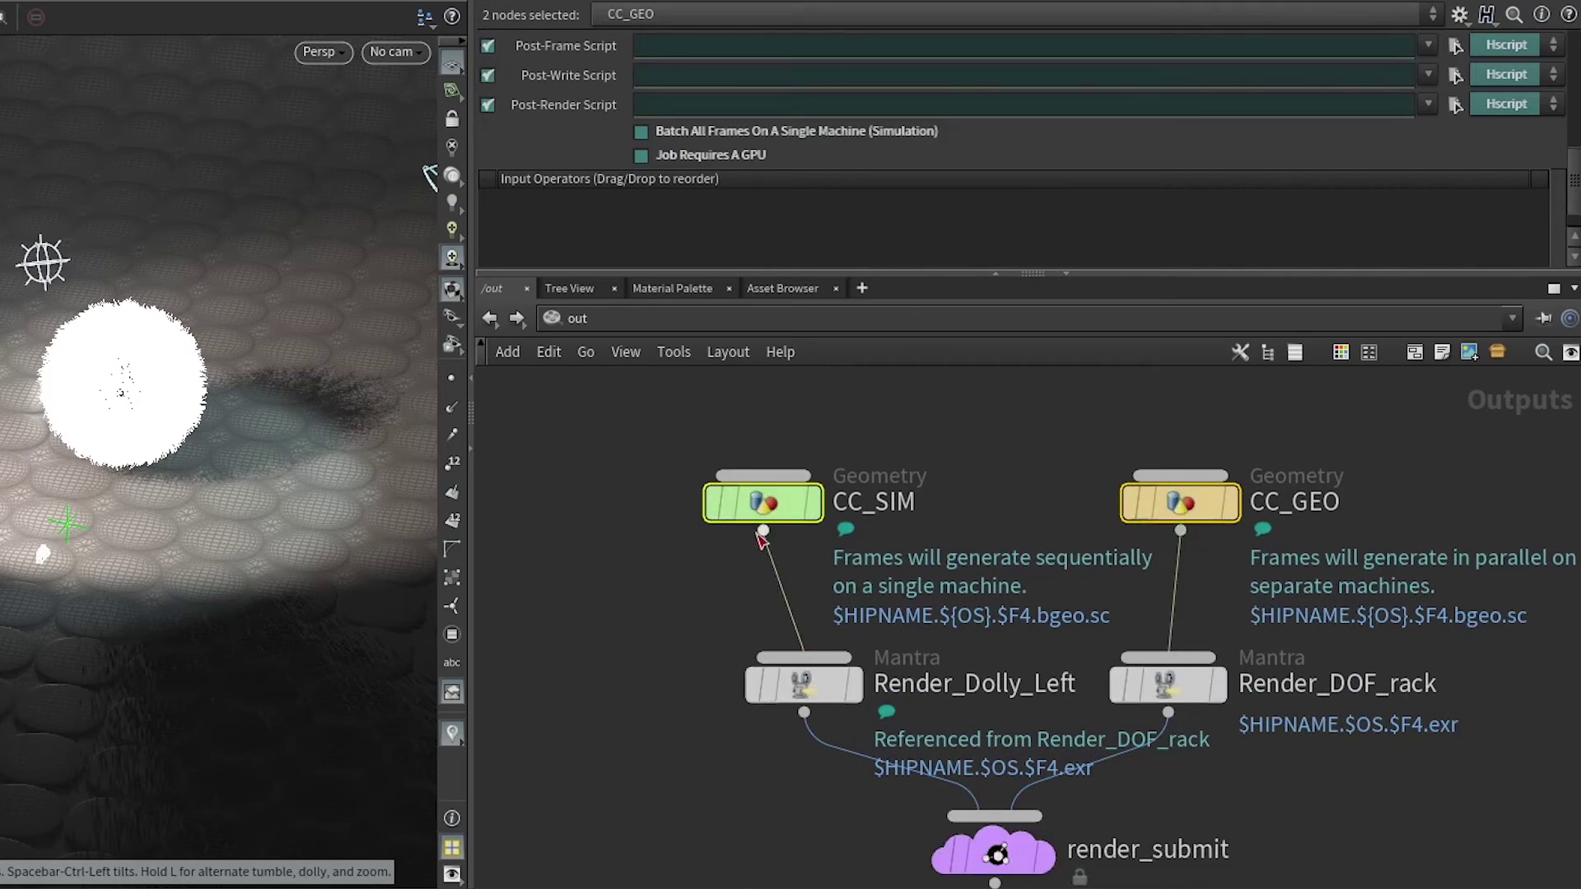
drag(768, 505, 808, 504)
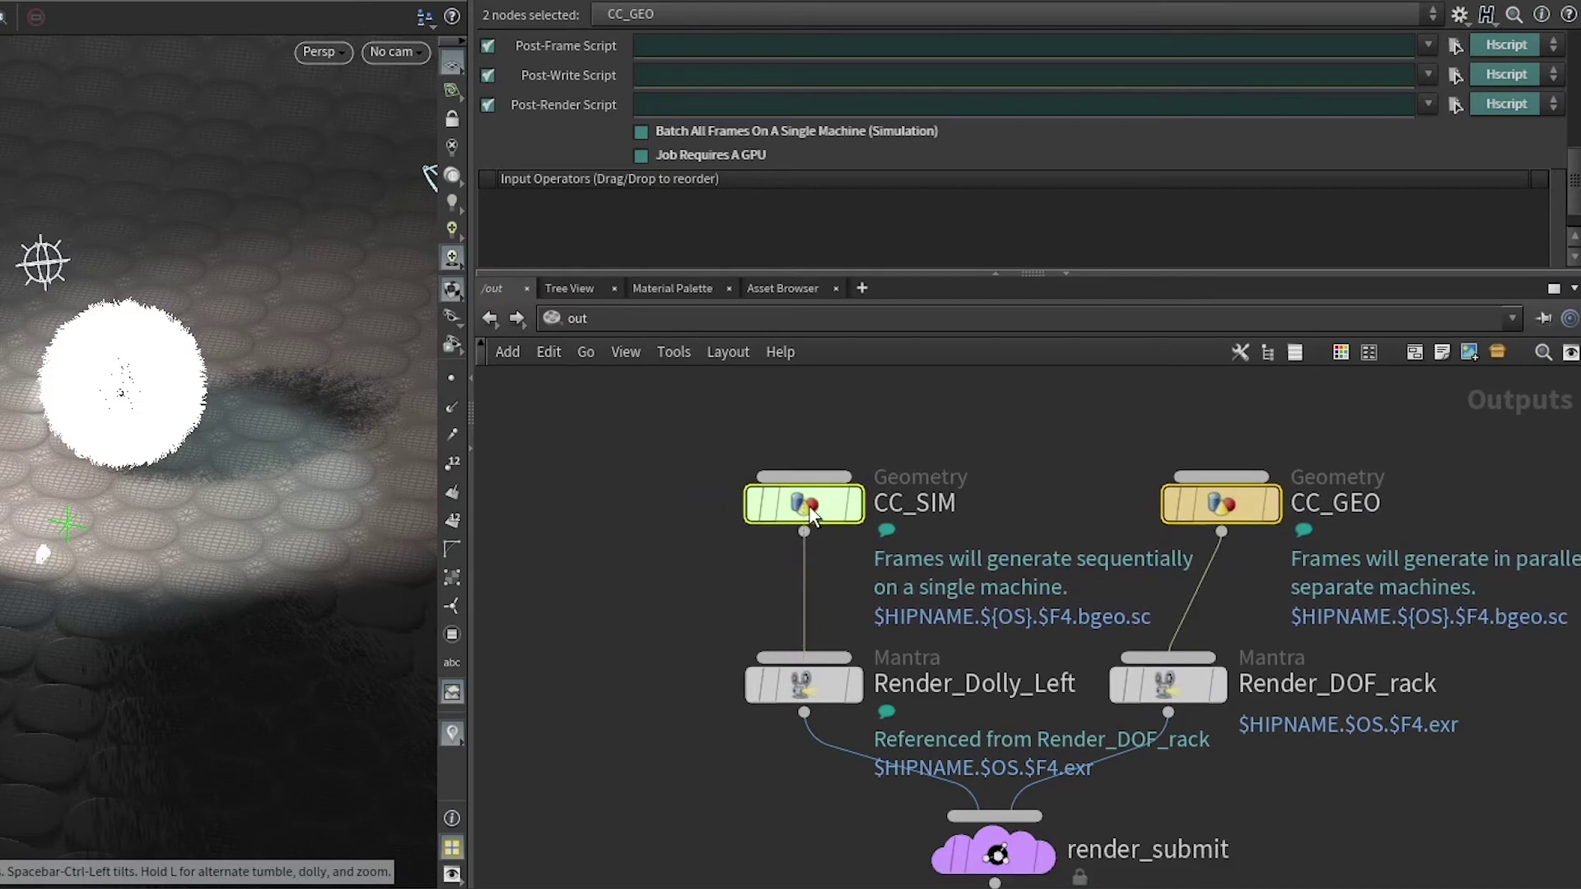
click(1146, 466)
drag(1222, 504, 1173, 500)
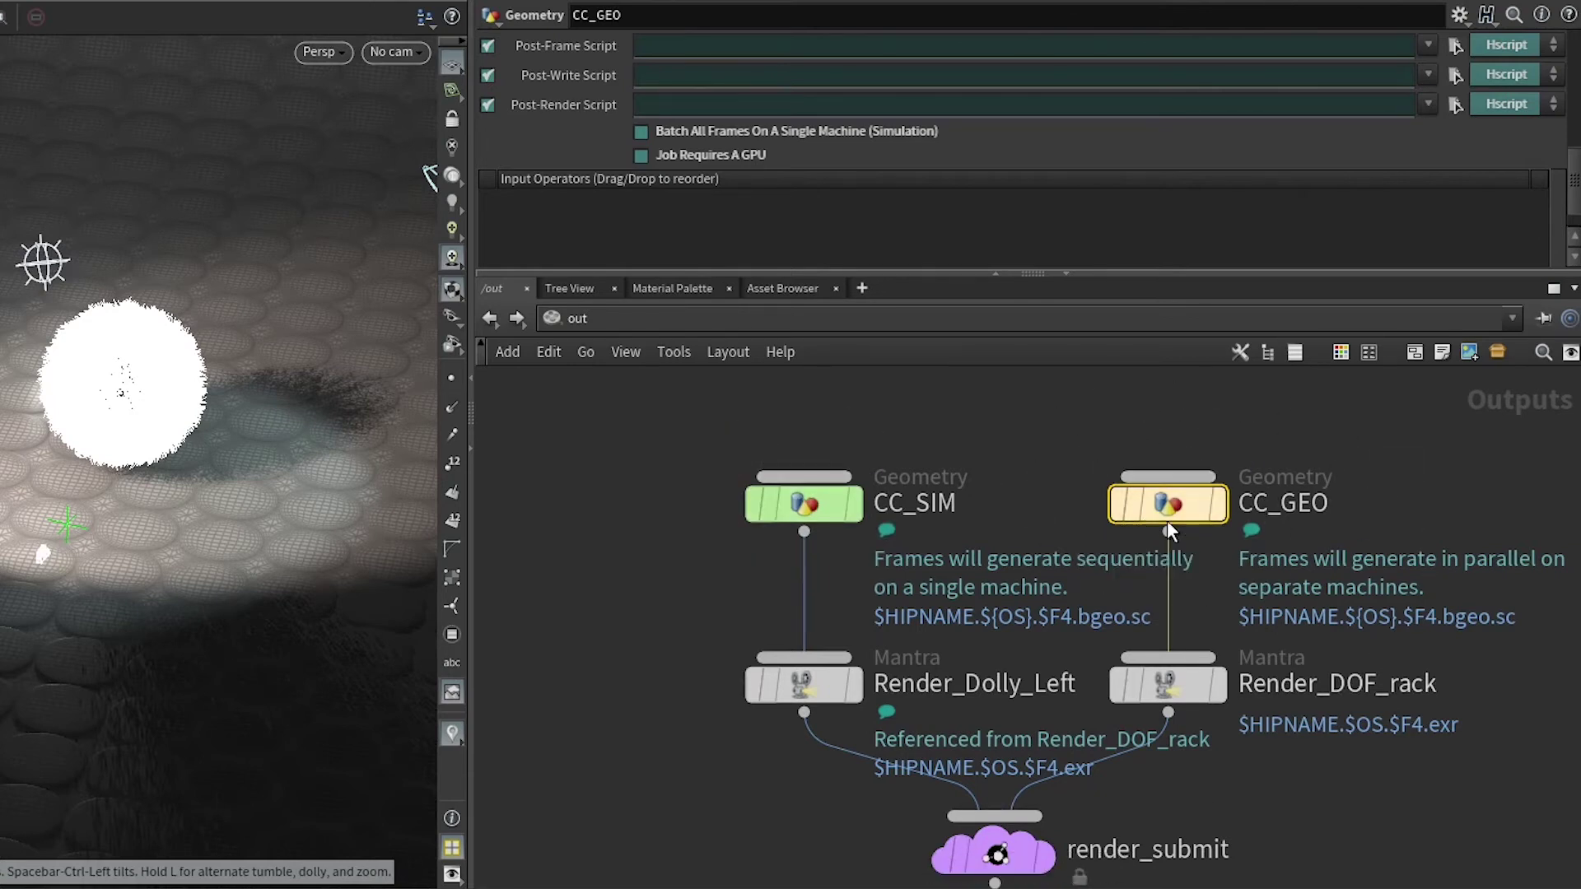
mouse_move(1170, 530)
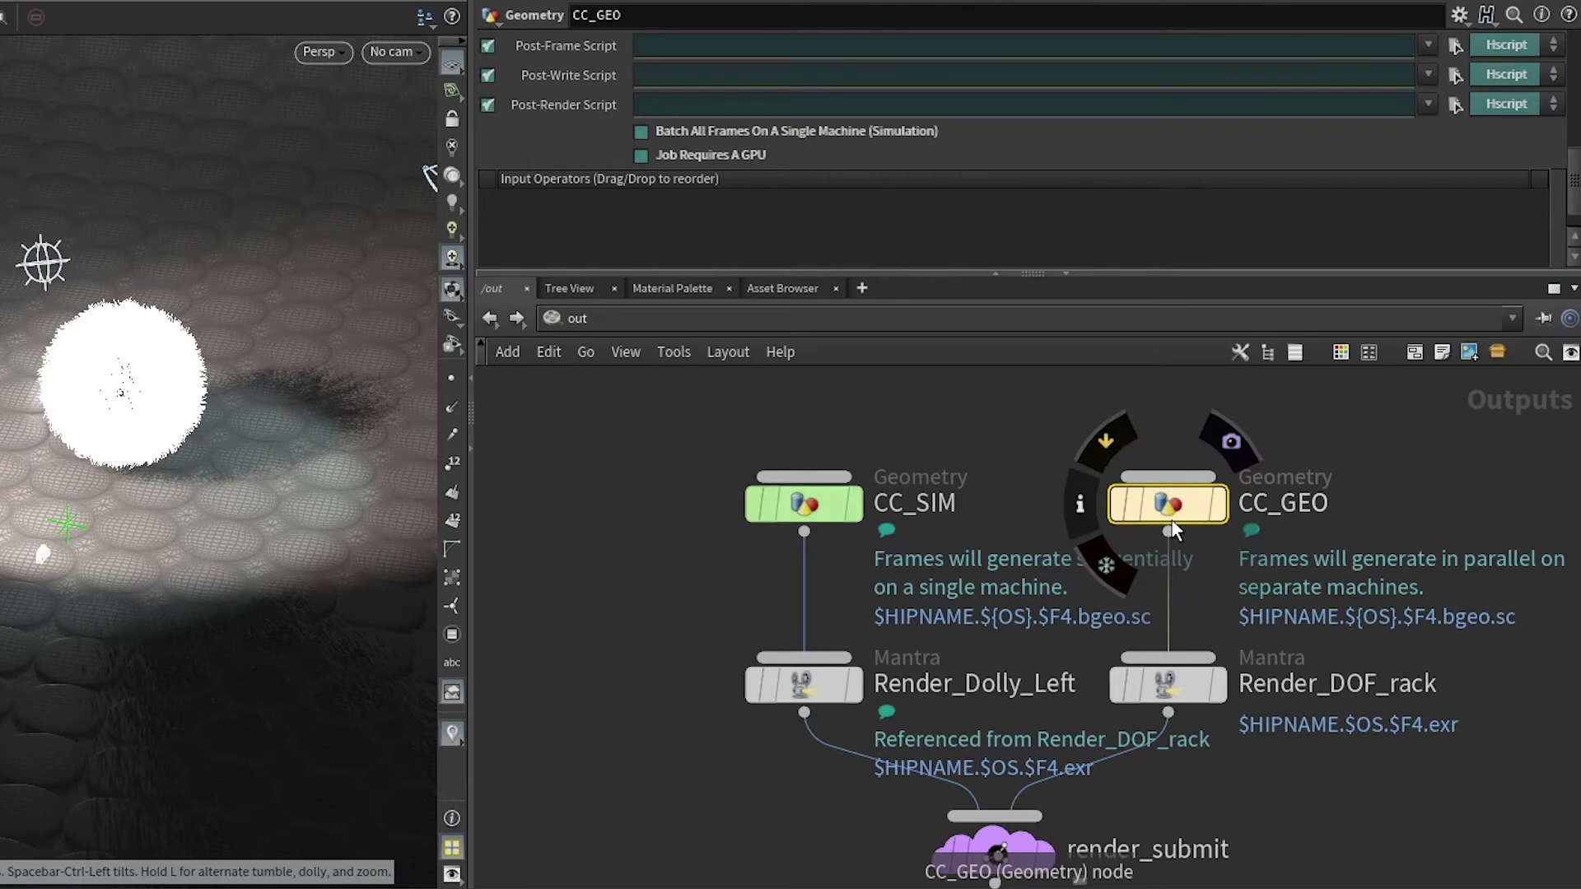
mouse_move(1183, 704)
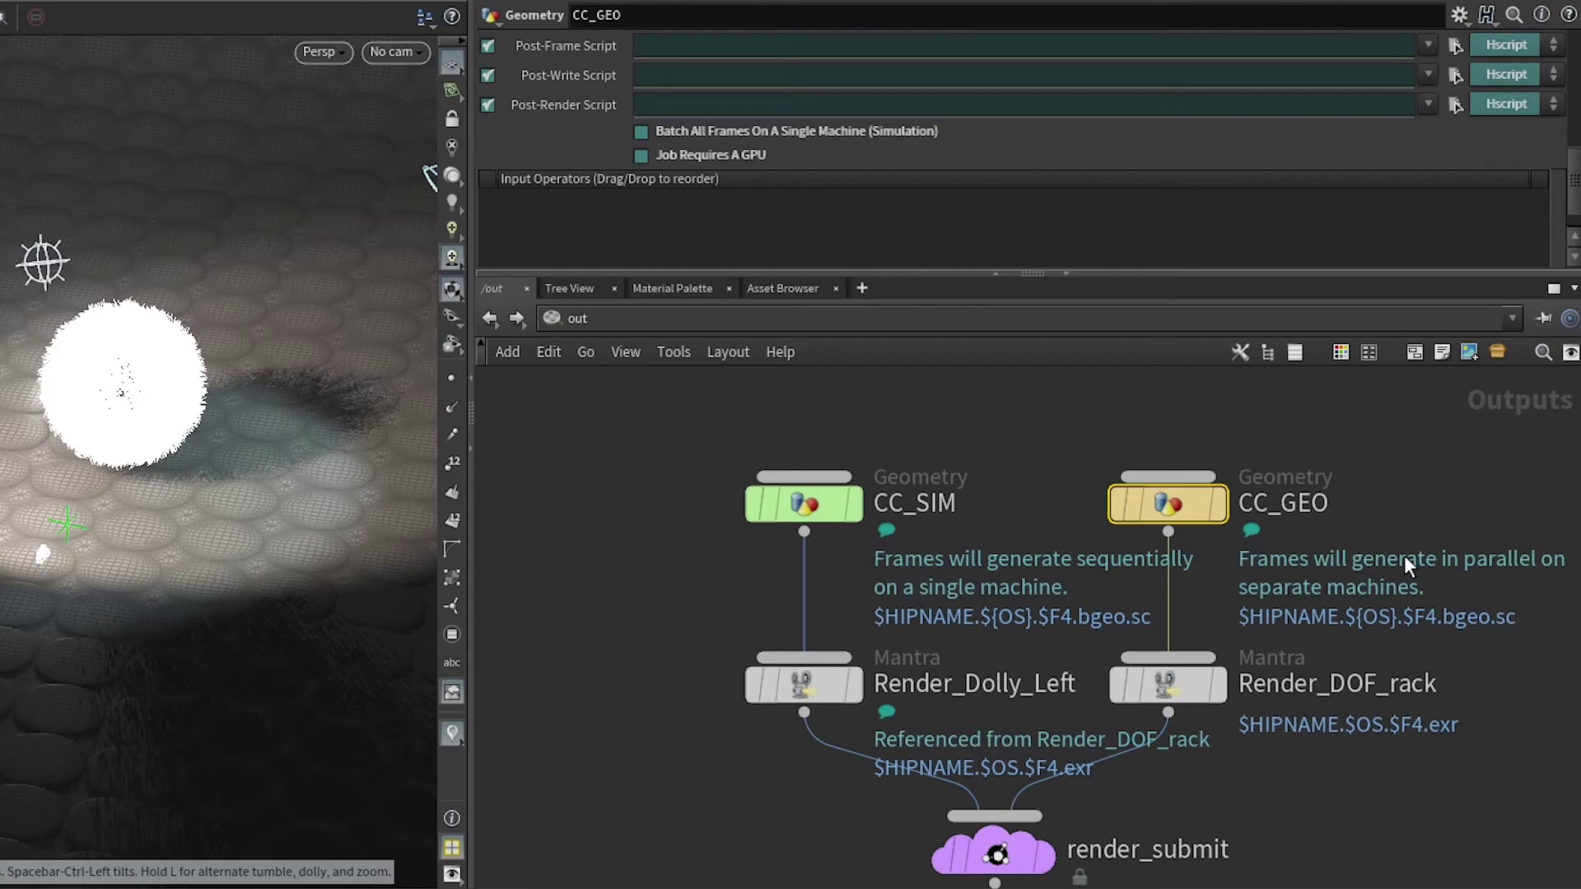
scroll(1376, 512, down, 3)
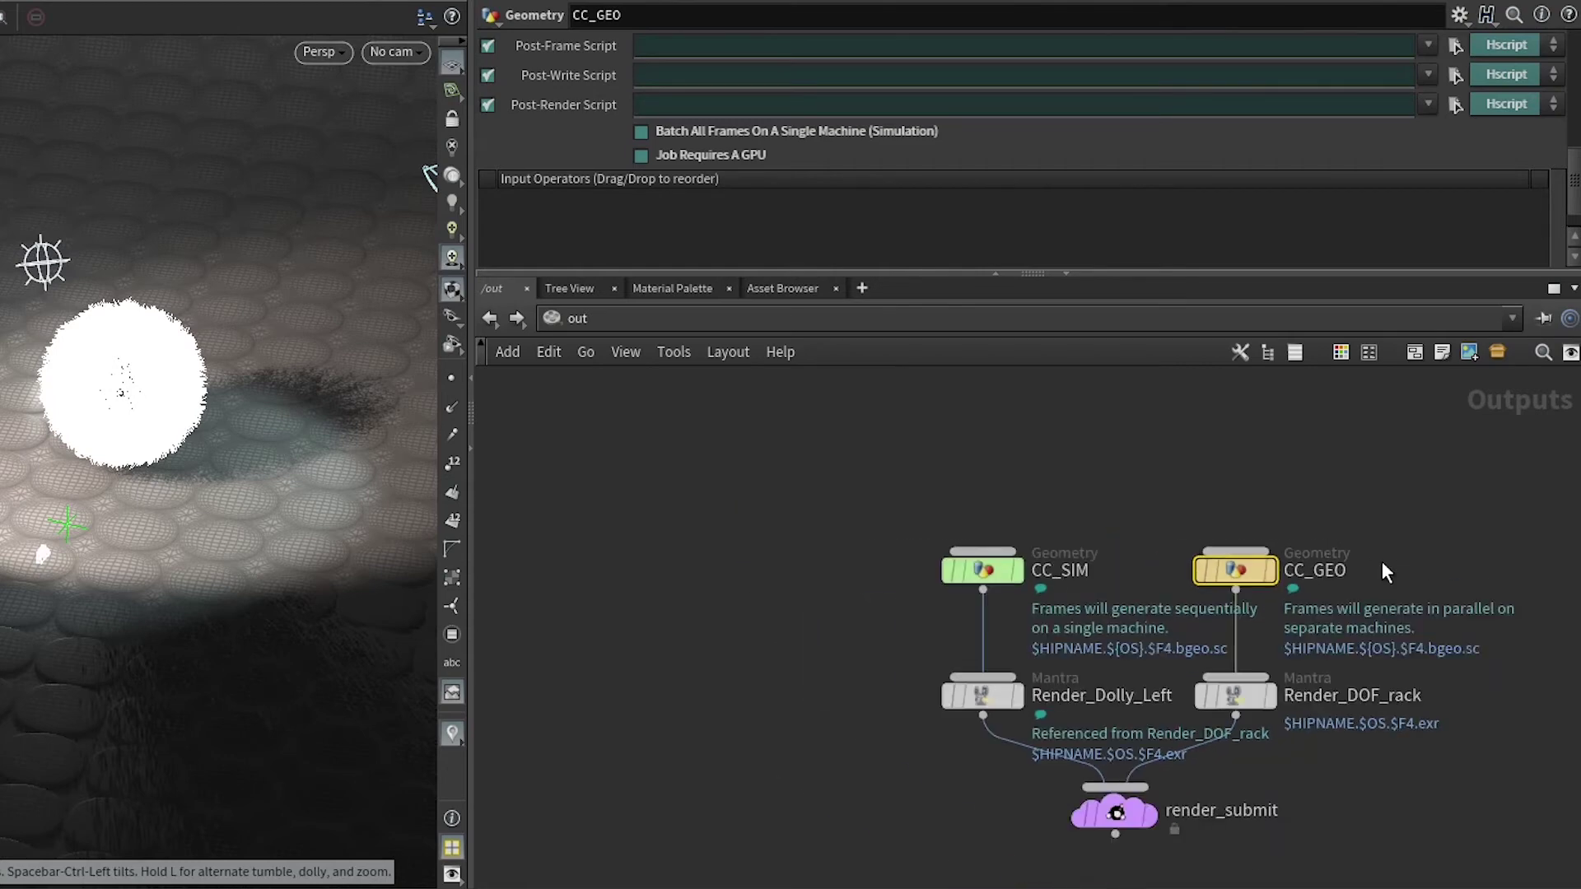
middle_drag(1315, 500, 1295, 560)
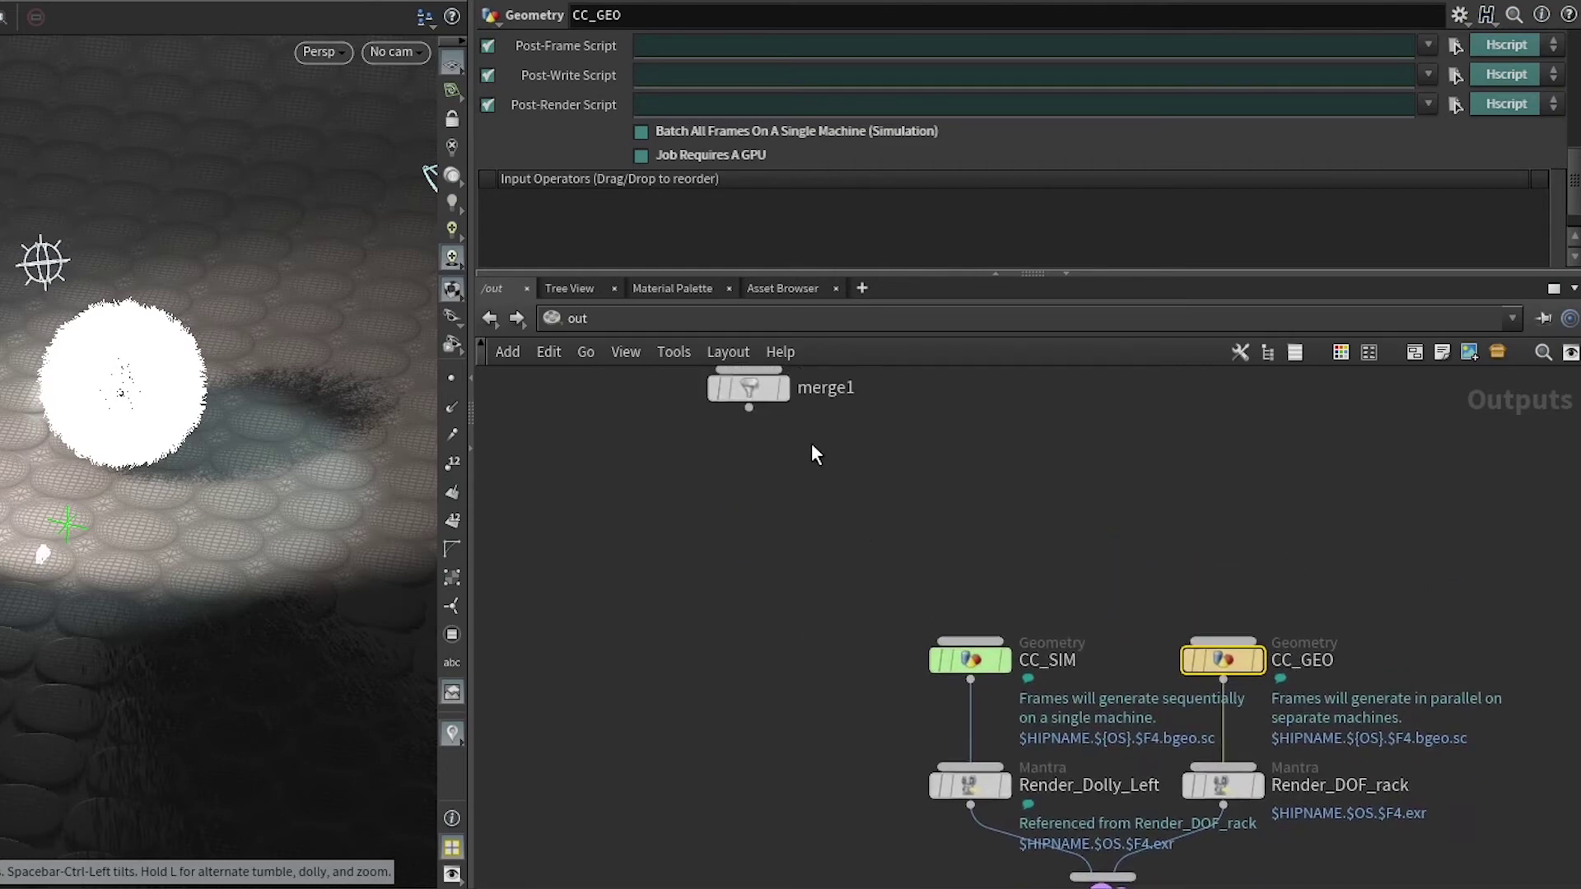
scroll(898, 527, up, 3)
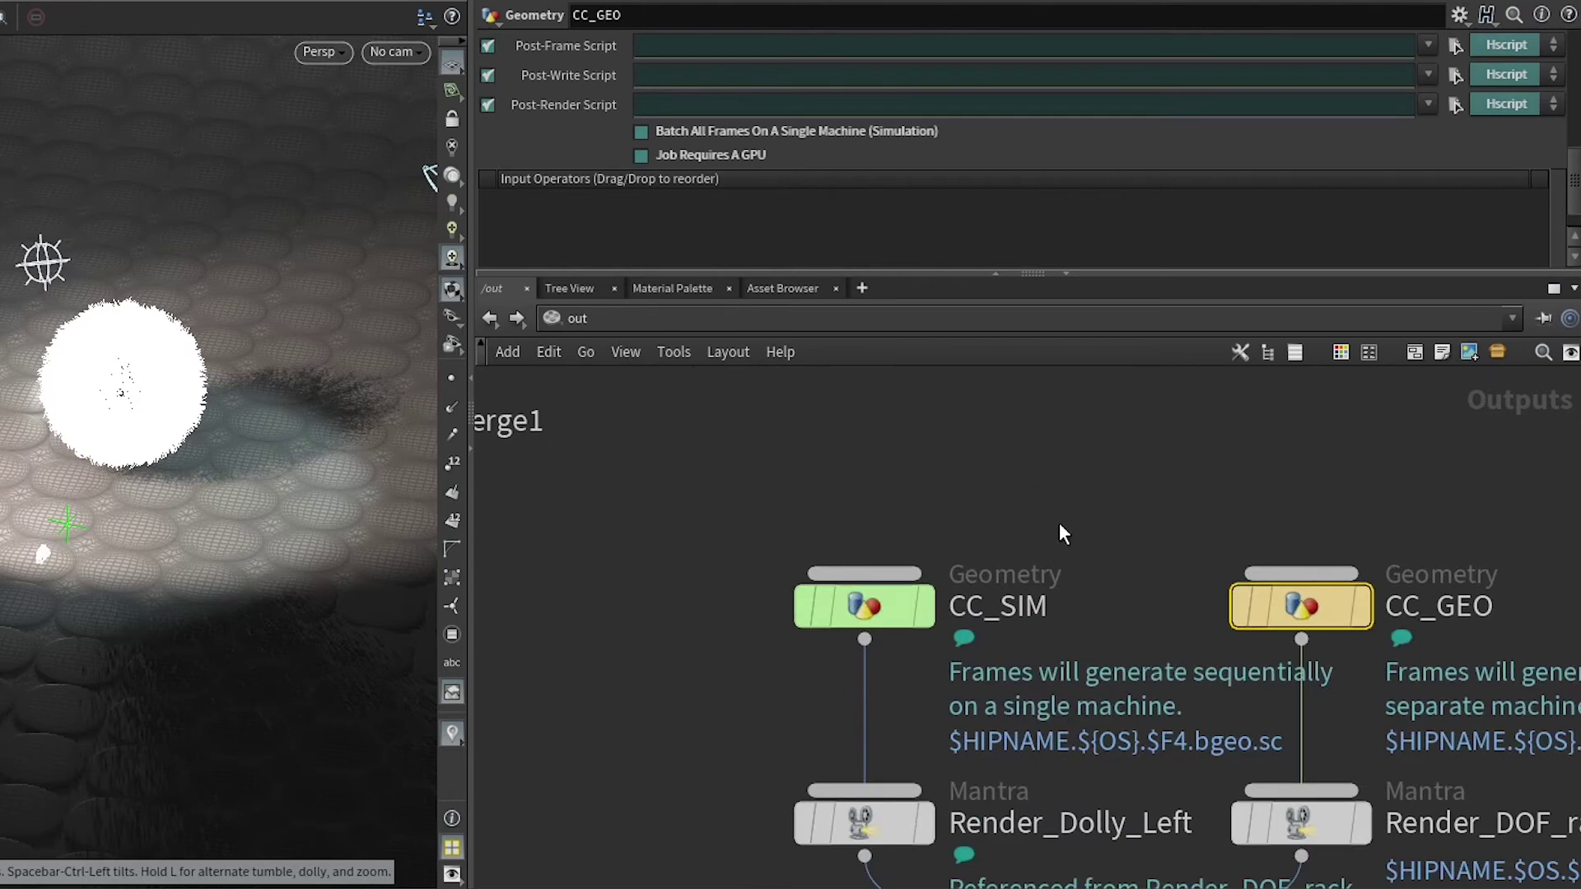
middle_drag(1060, 527, 926, 375)
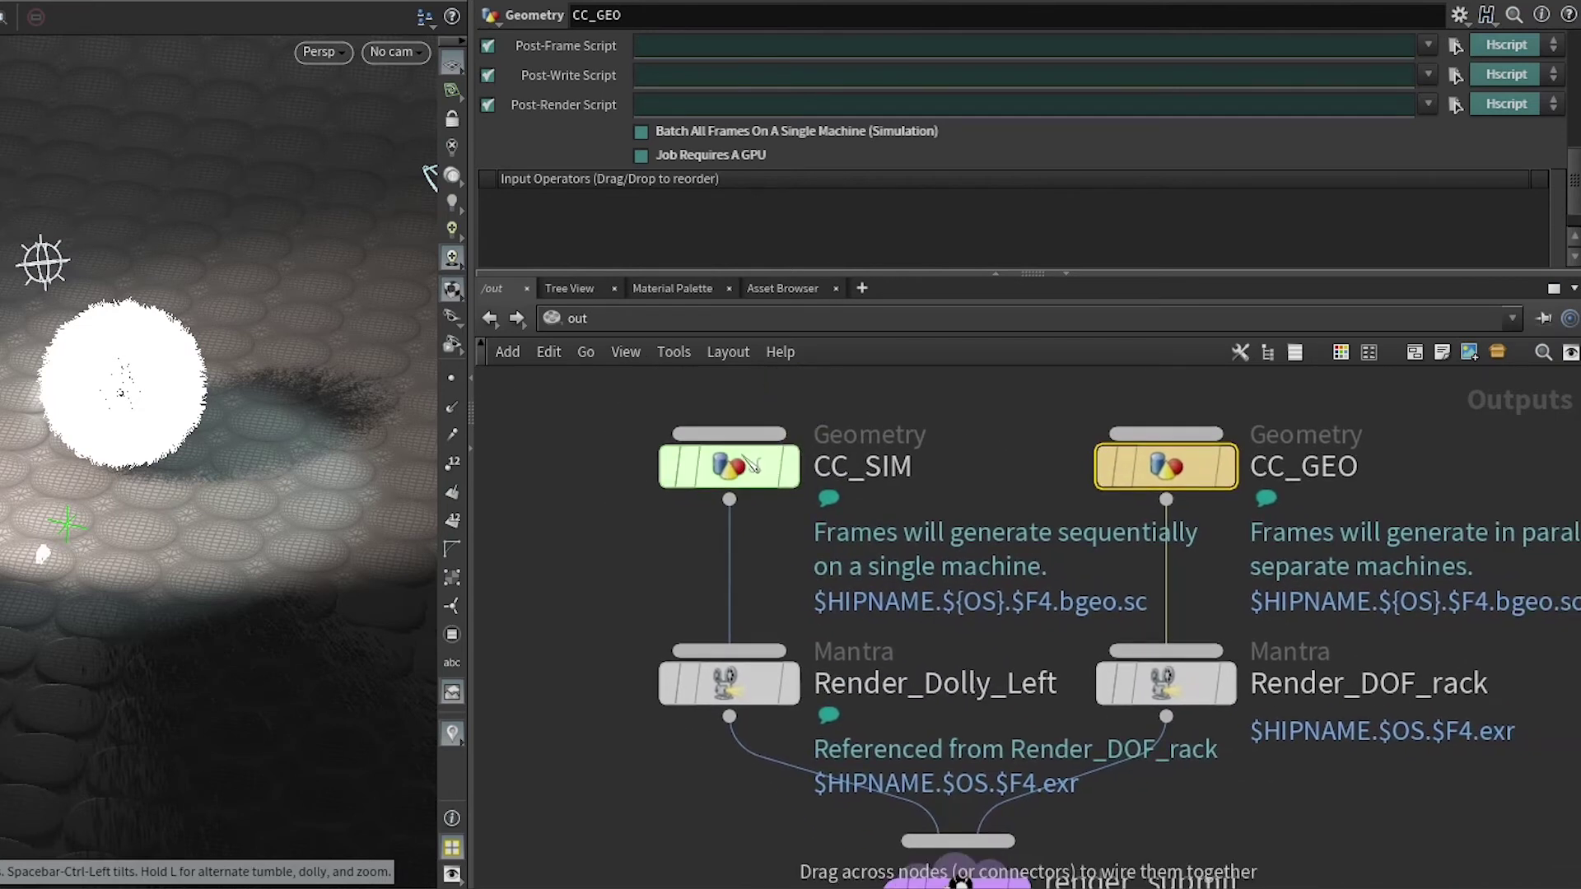
drag(751, 465, 1166, 655)
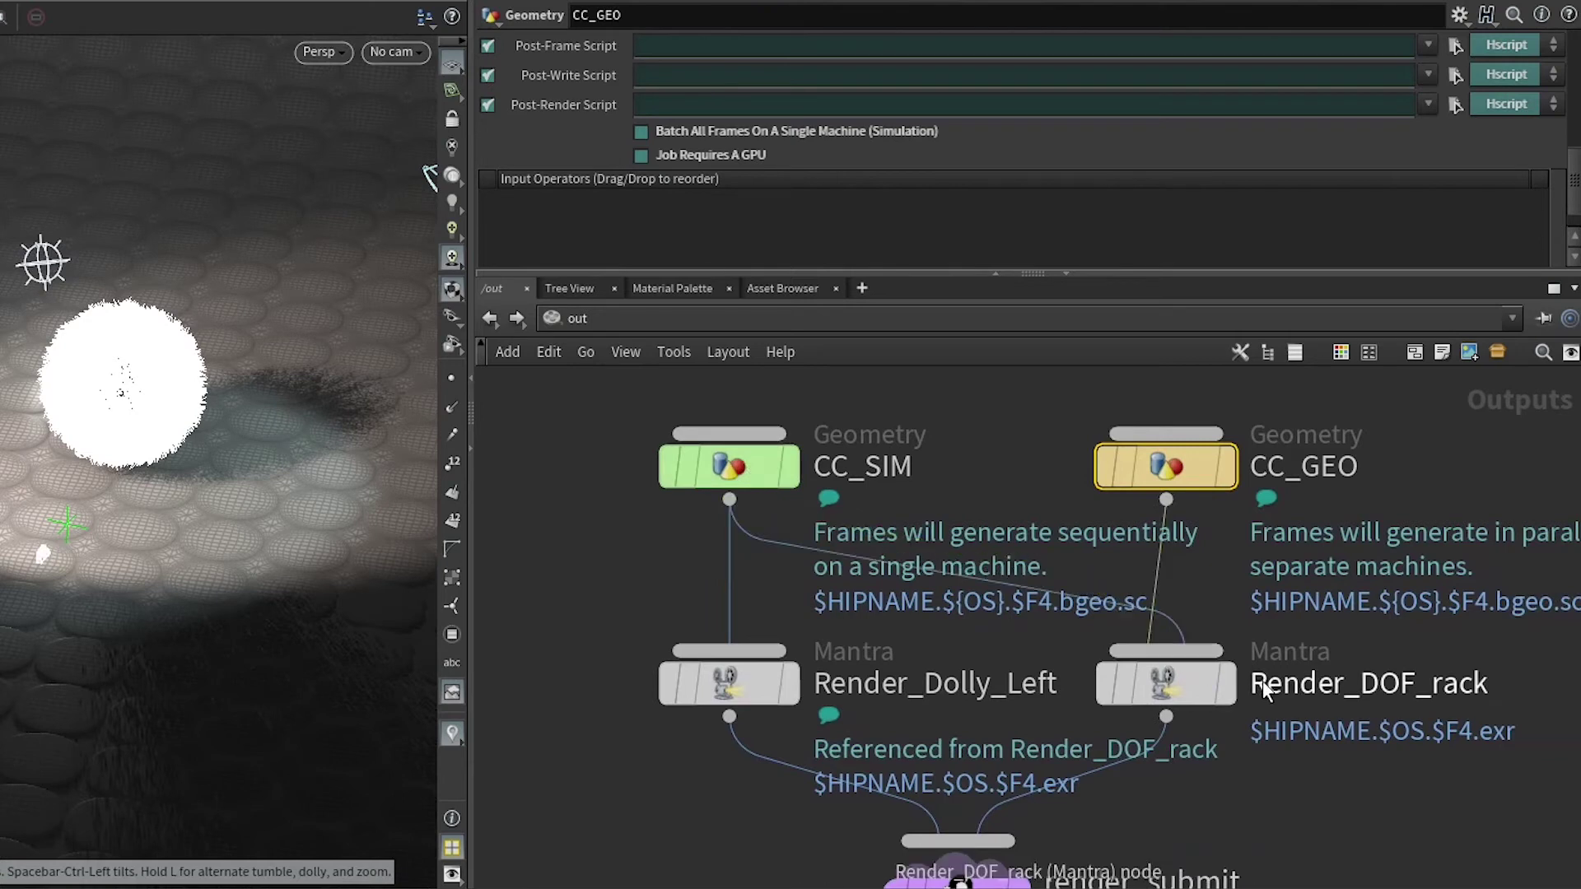
mouse_move(1202, 678)
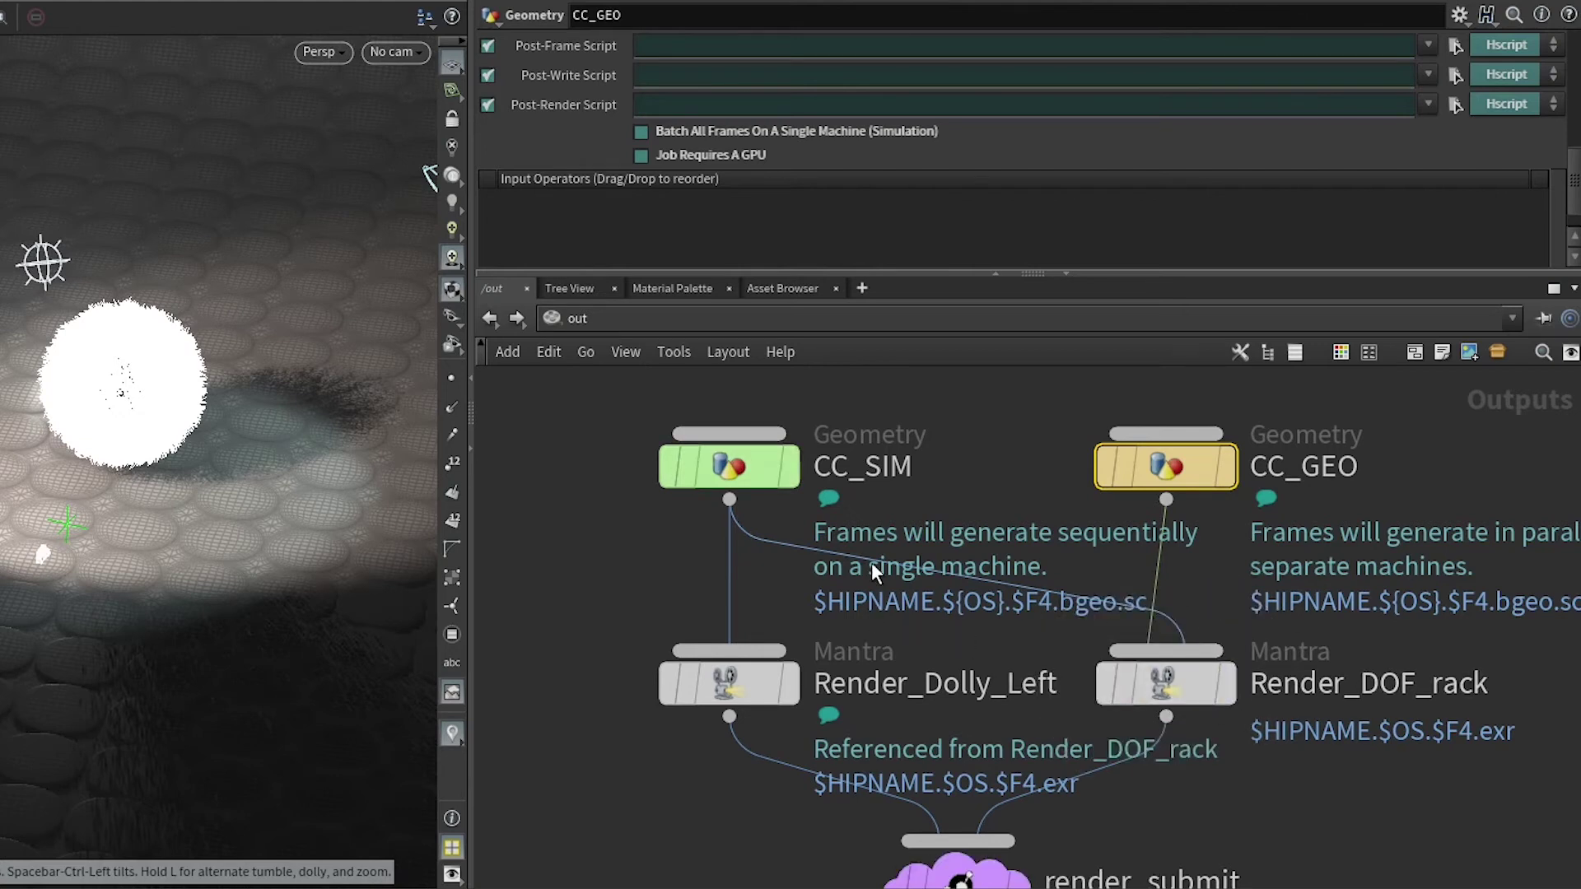
click(1189, 680)
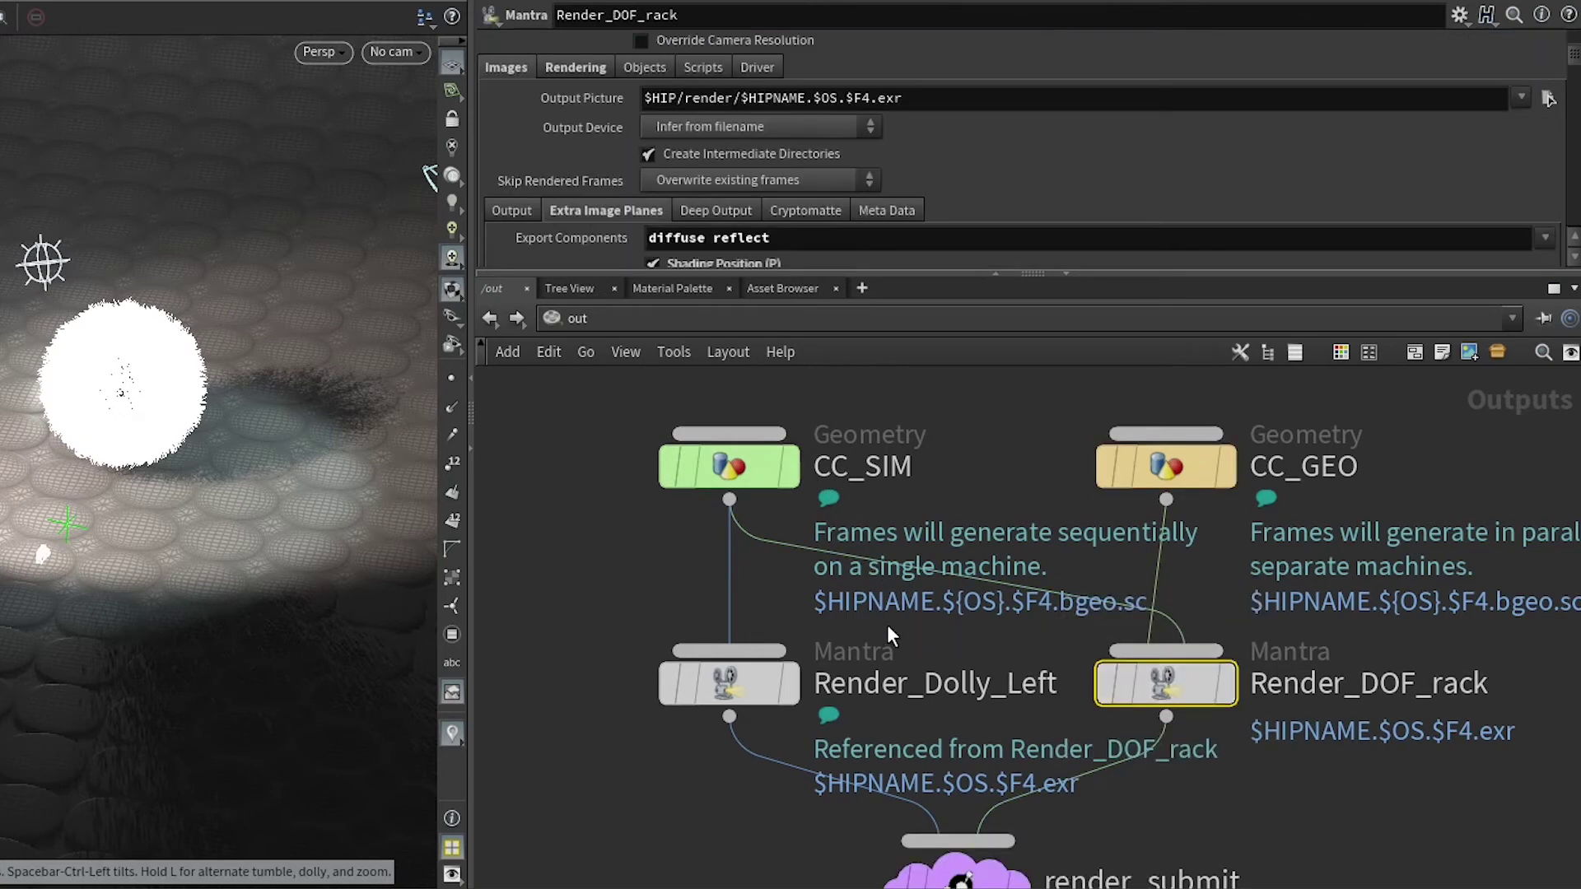
drag(626, 403, 1282, 570)
drag(587, 605, 807, 764)
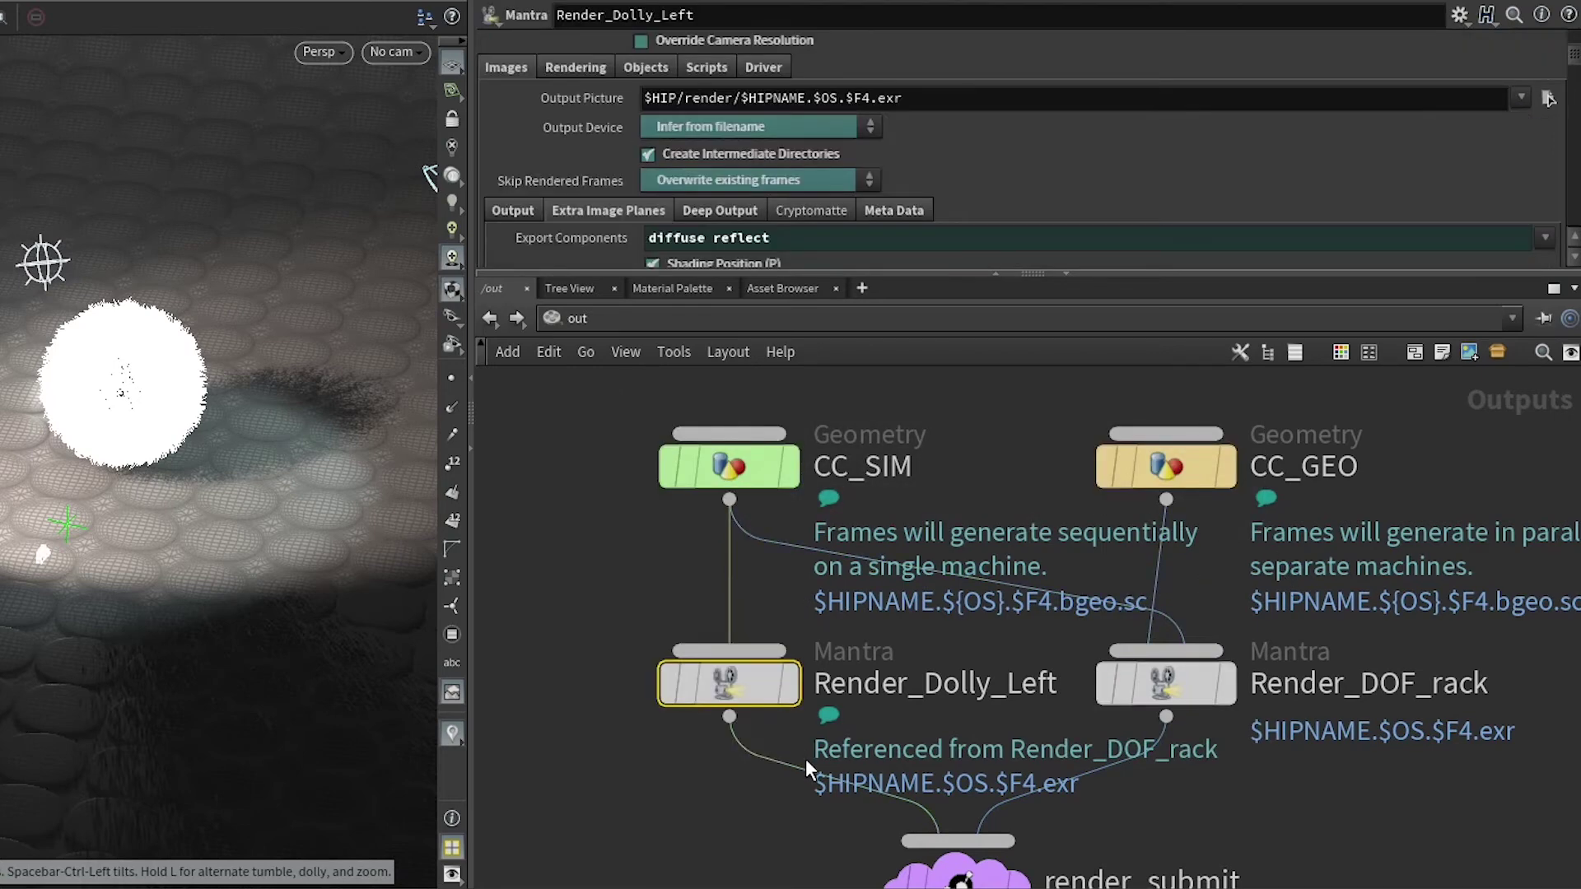
click(697, 471)
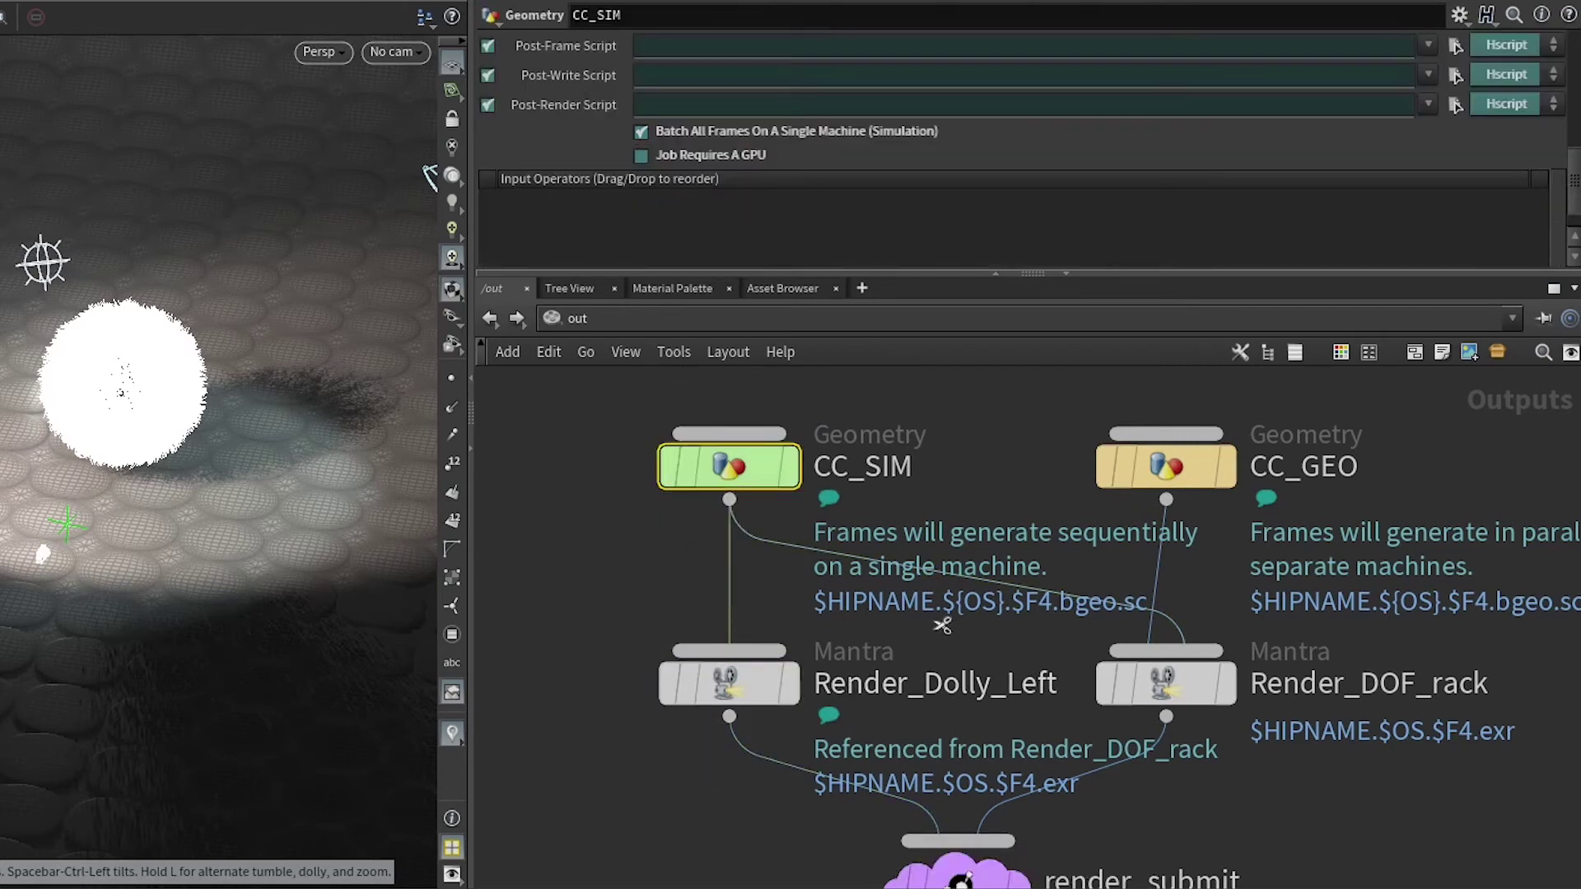
- Select CC_SIM and CC_GEO, rework their output wires, and cut their connections to the Mantra renders
middle_drag(928, 635, 940, 679)
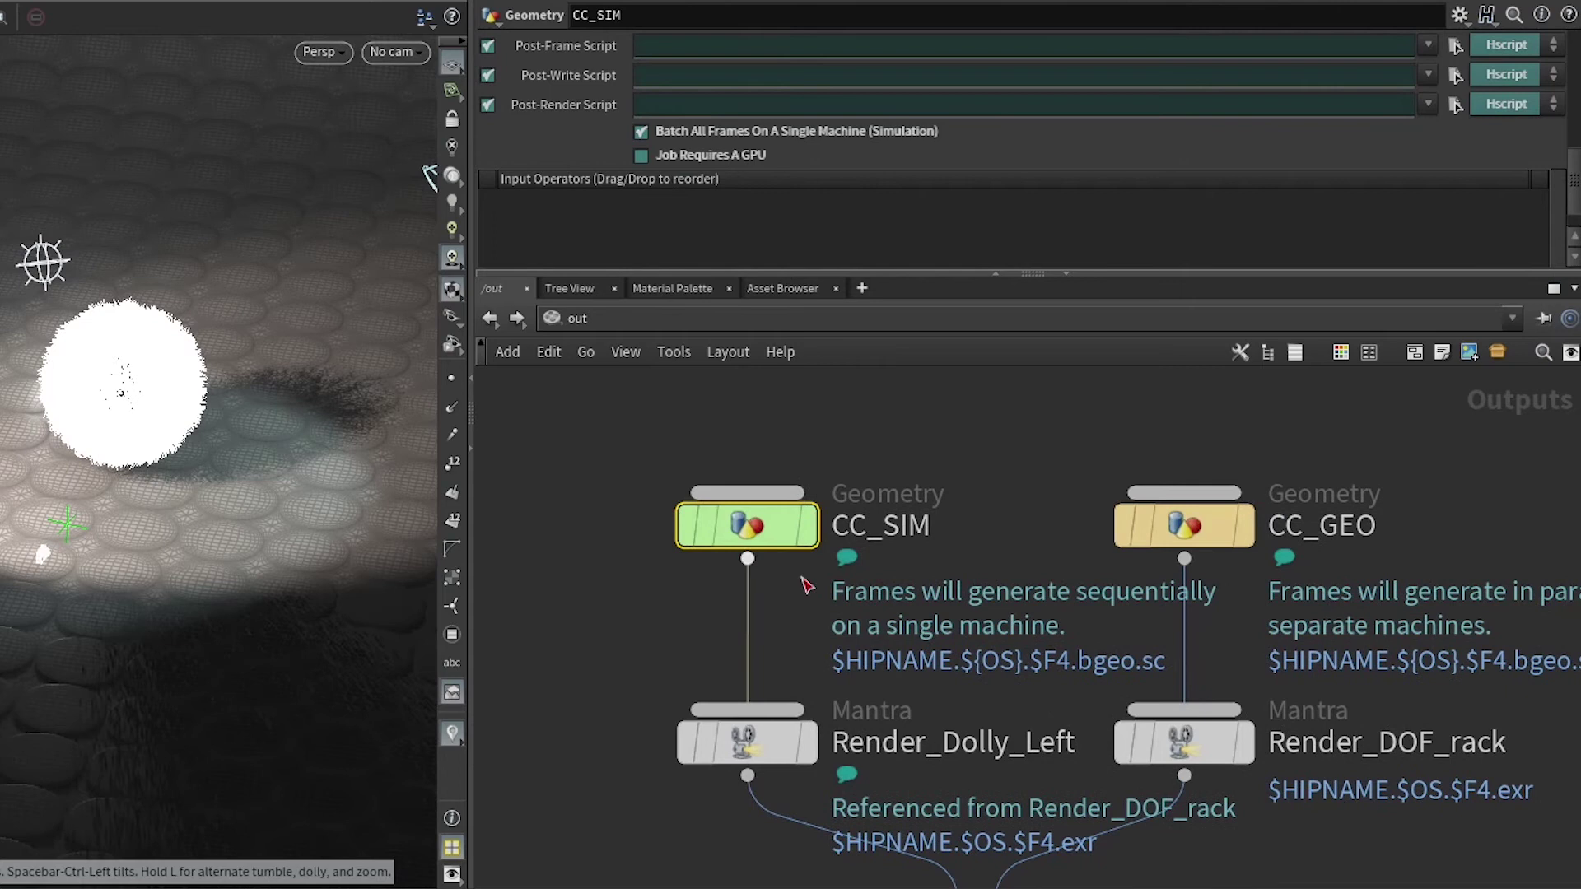
drag(586, 428, 1254, 601)
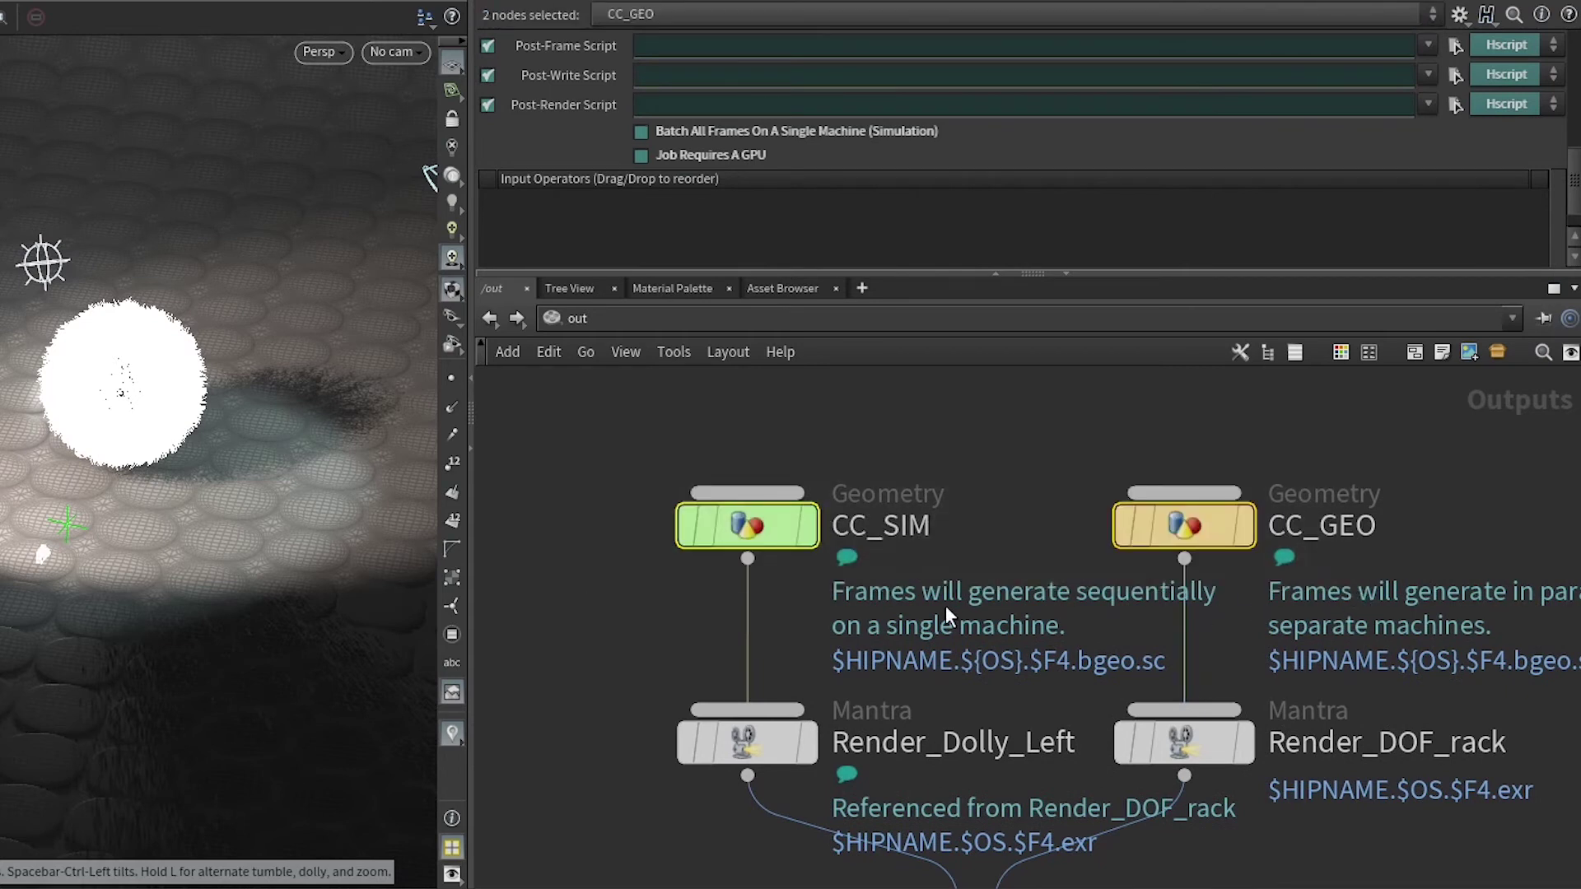
drag(746, 559, 749, 700)
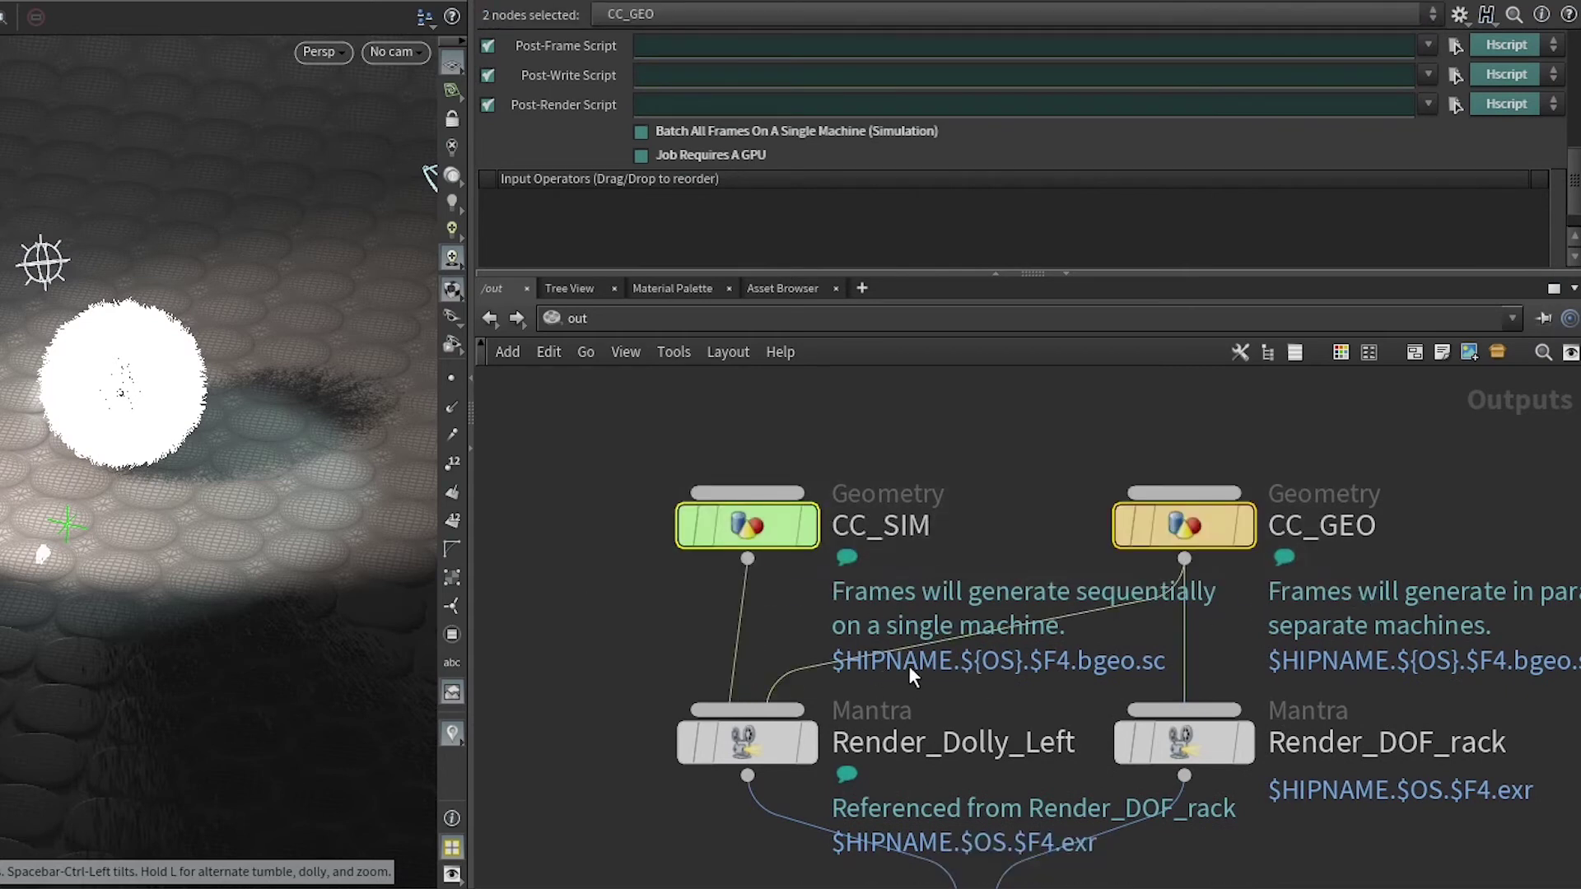
click(747, 558)
click(1186, 708)
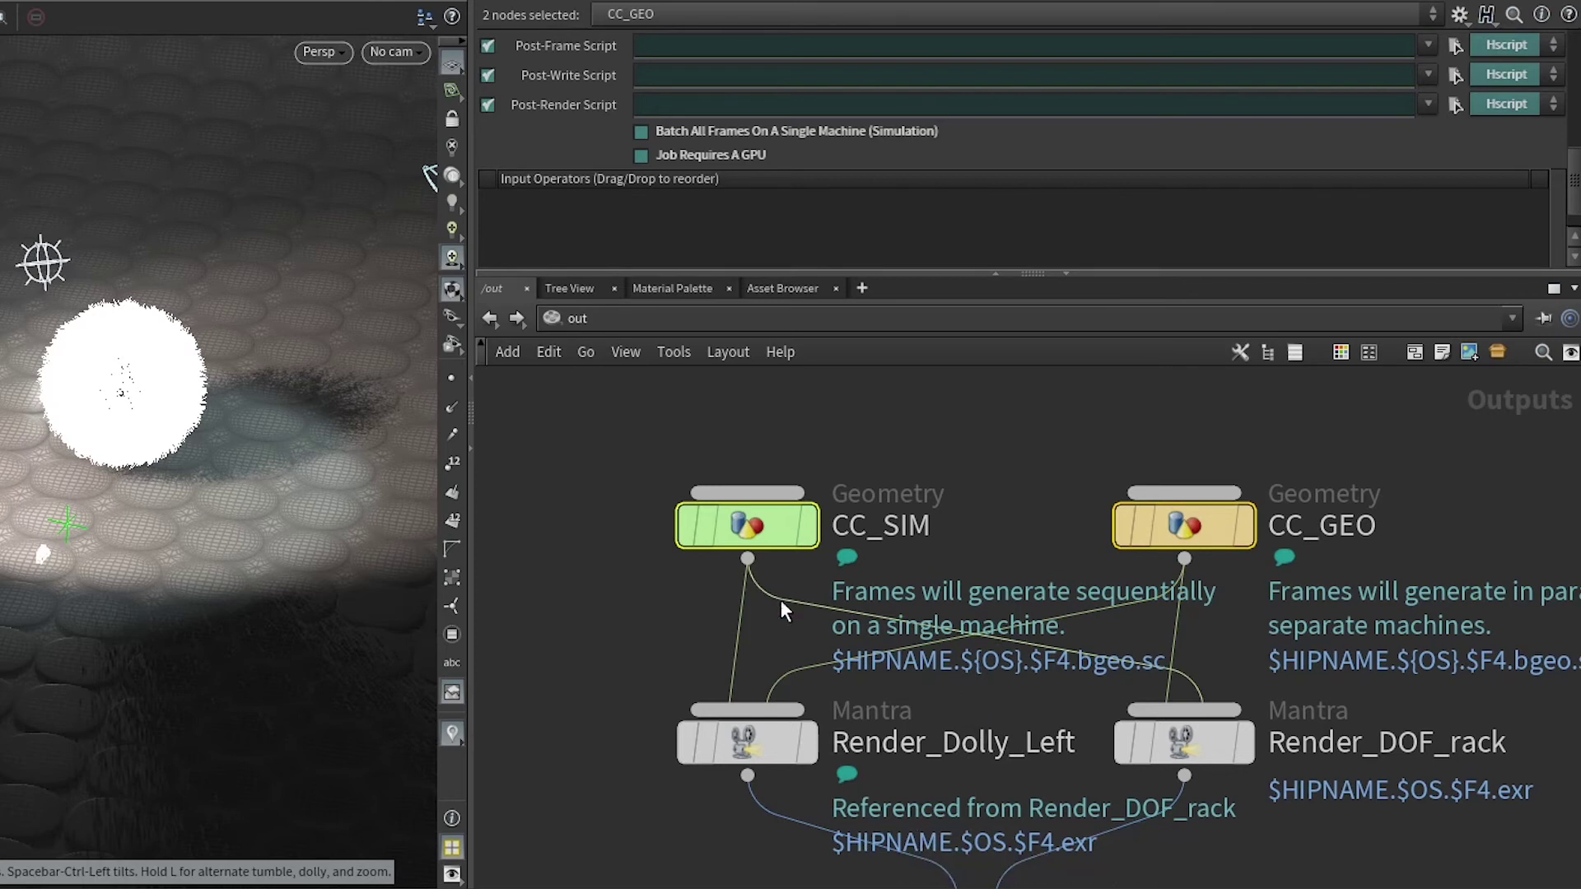
key(j)
mouse_move(662, 581)
mouse_down()
mouse_move(798, 602)
mouse_move(702, 609)
mouse_move(809, 603)
mouse_move(985, 657)
mouse_move(1206, 622)
mouse_up()
key(y)
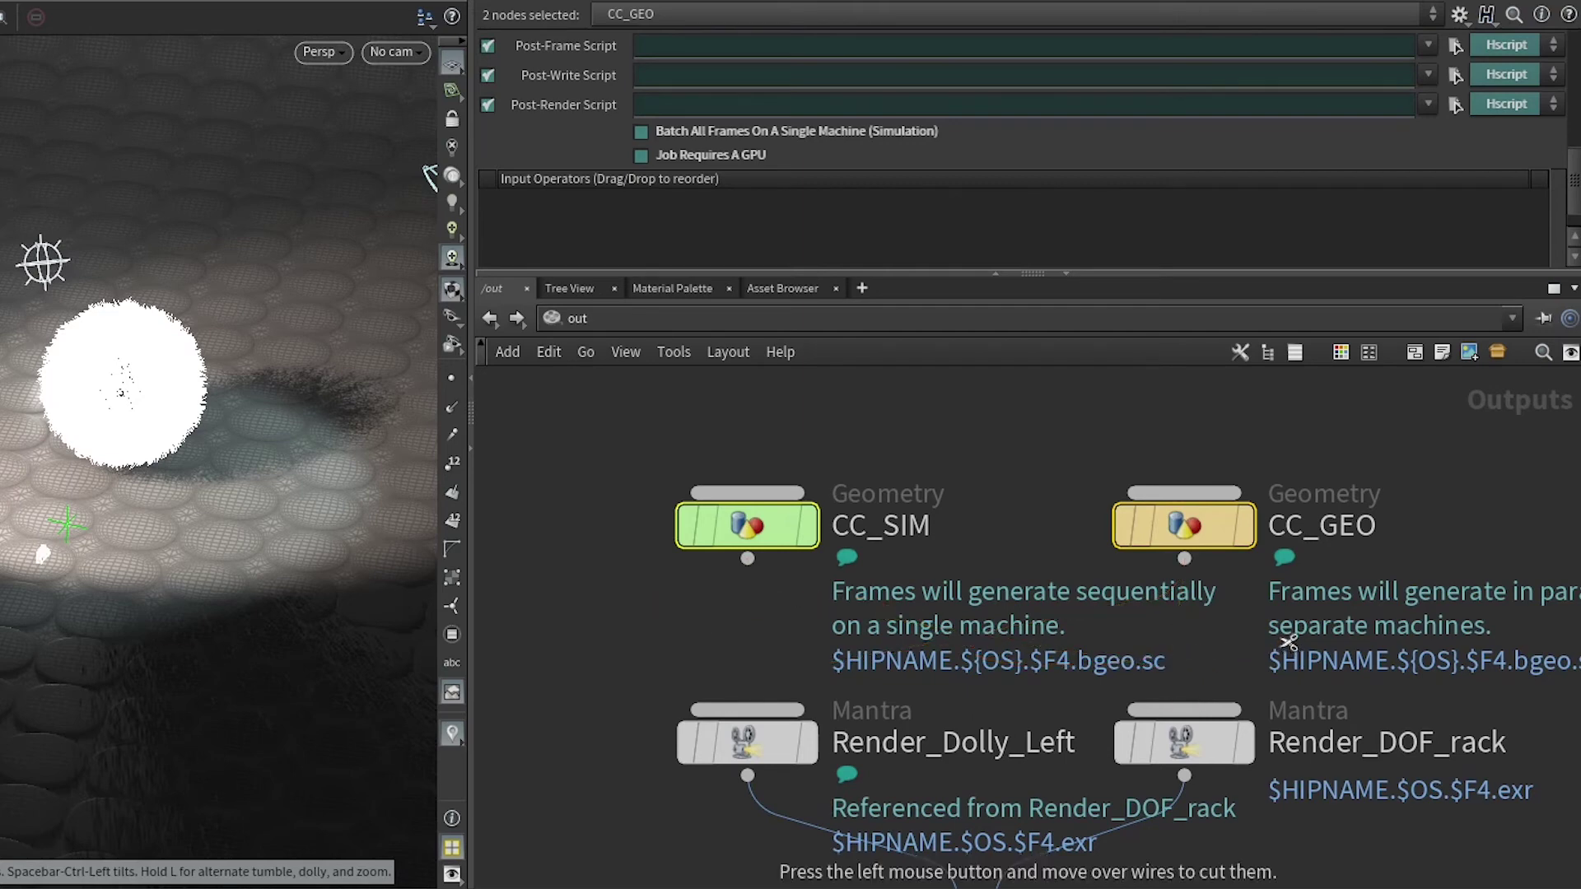
scroll(786, 537, down, 2)
- Place merge1 below CC_SIM and CC_GEO and wire both geometry nodes into it
drag(536, 482, 1084, 568)
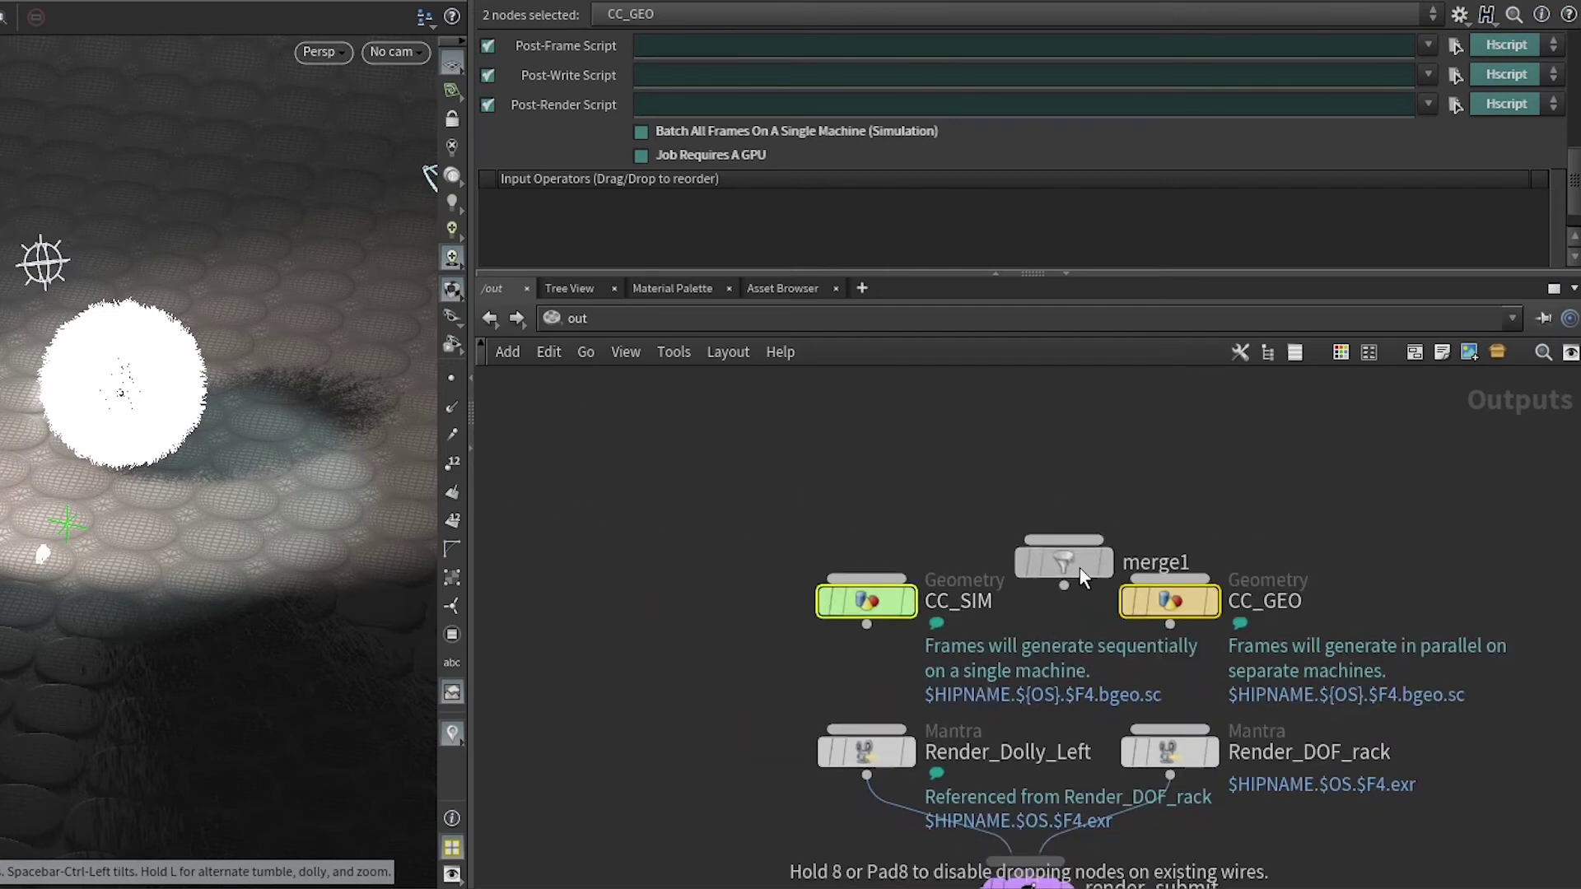
drag(788, 535, 930, 611)
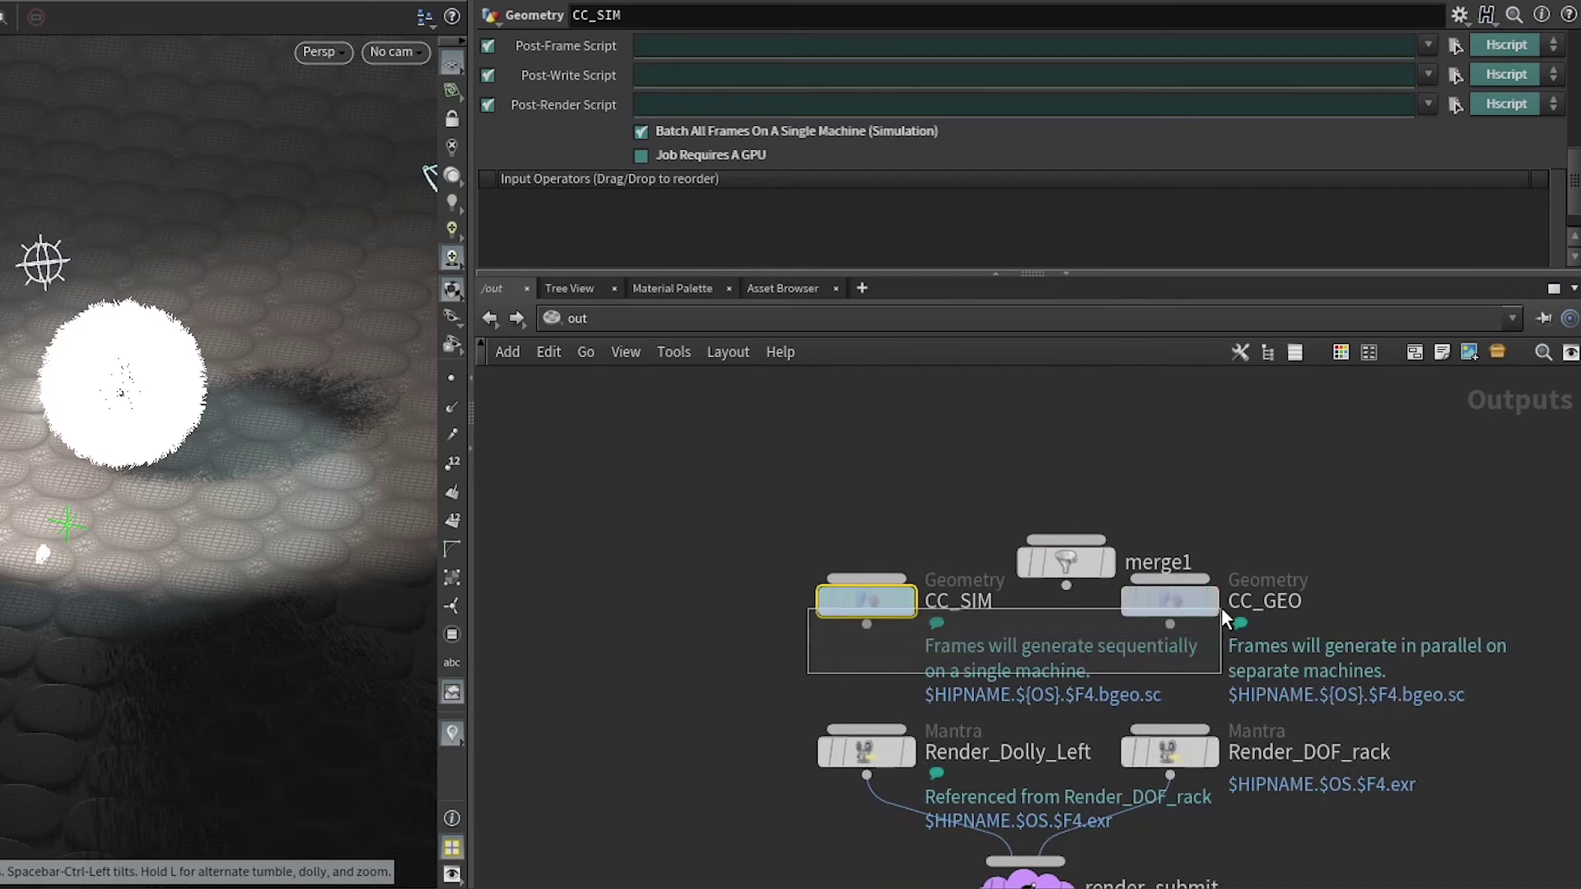
shift+click(1171, 607)
drag(1171, 607, 1170, 494)
drag(1088, 556, 1036, 653)
drag(694, 419, 1089, 615)
- Connect merge1's output to both Render_Dolly_Left and Render_DOF_rack
scroll(1119, 699, up, 2)
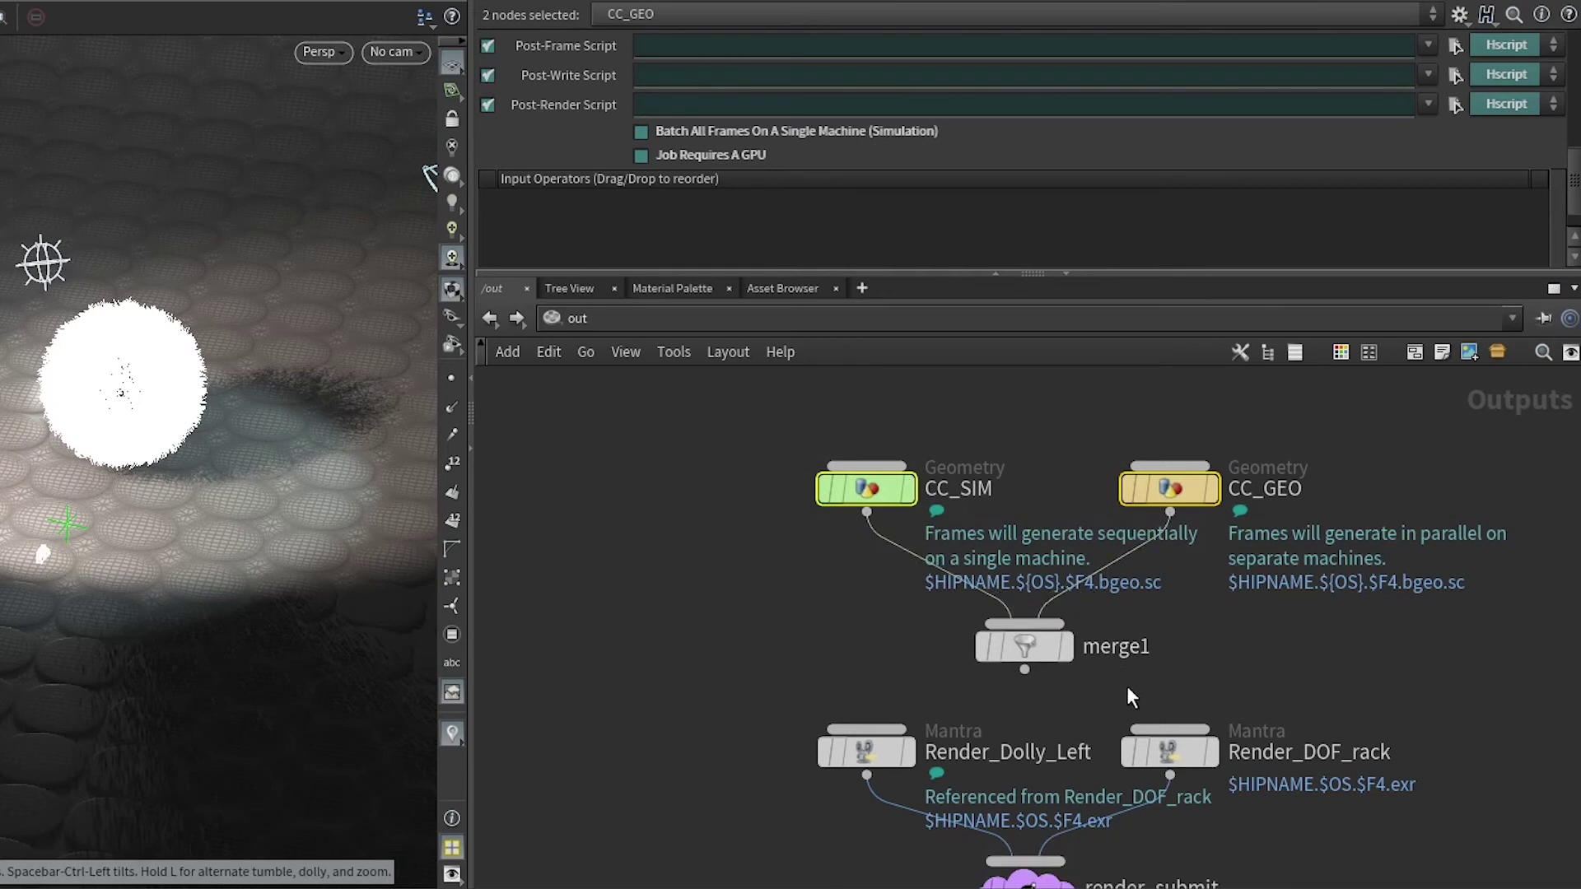
drag(1004, 667, 887, 739)
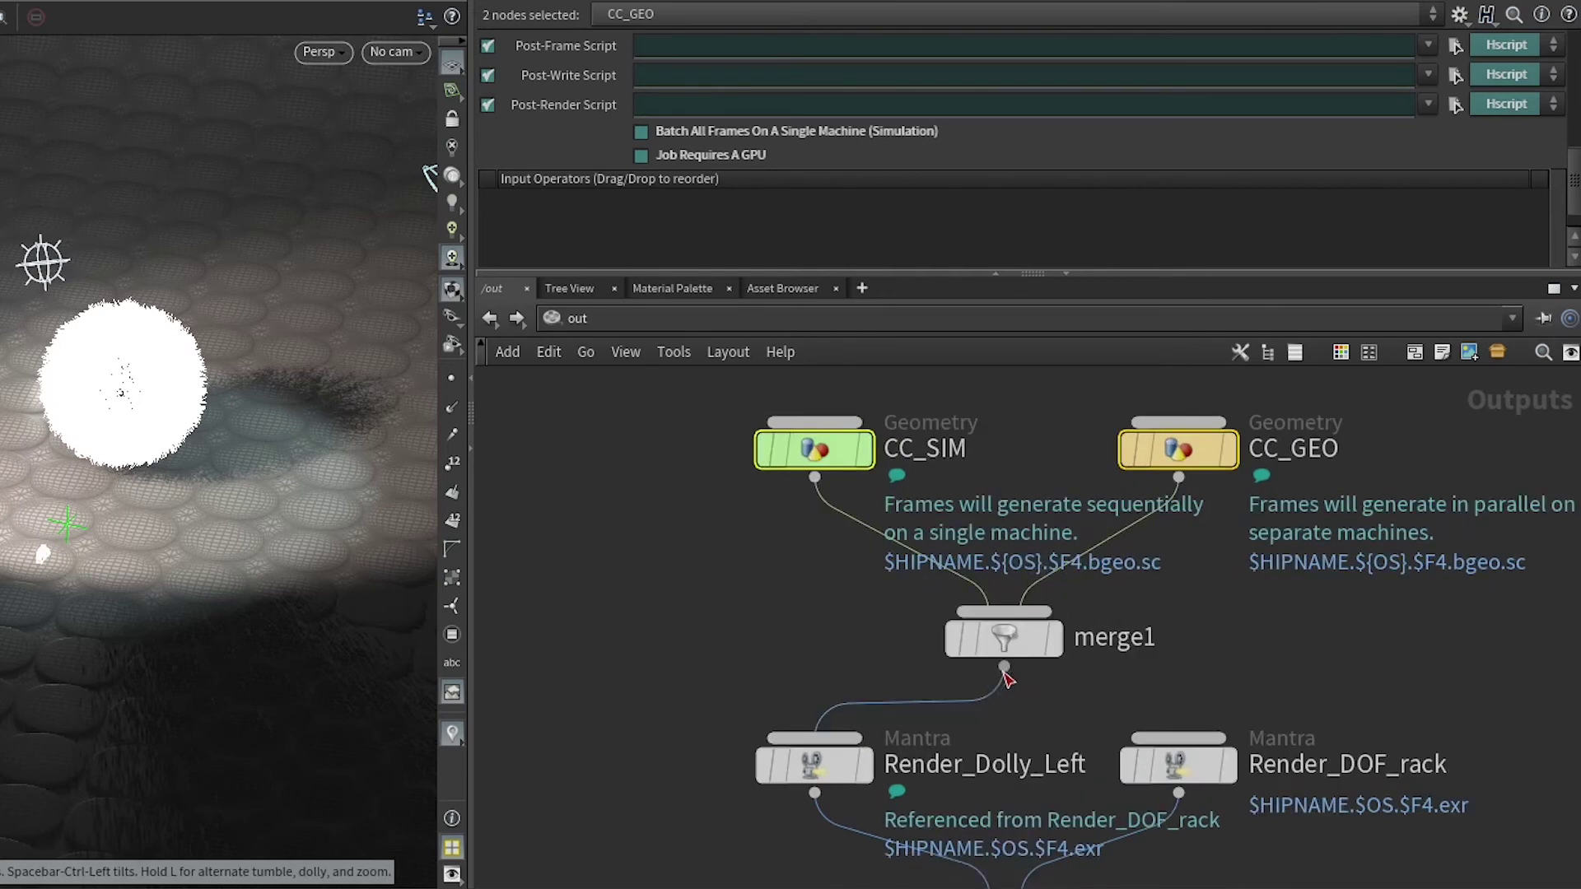
drag(1004, 667, 1179, 736)
middle_drag(940, 859, 859, 841)
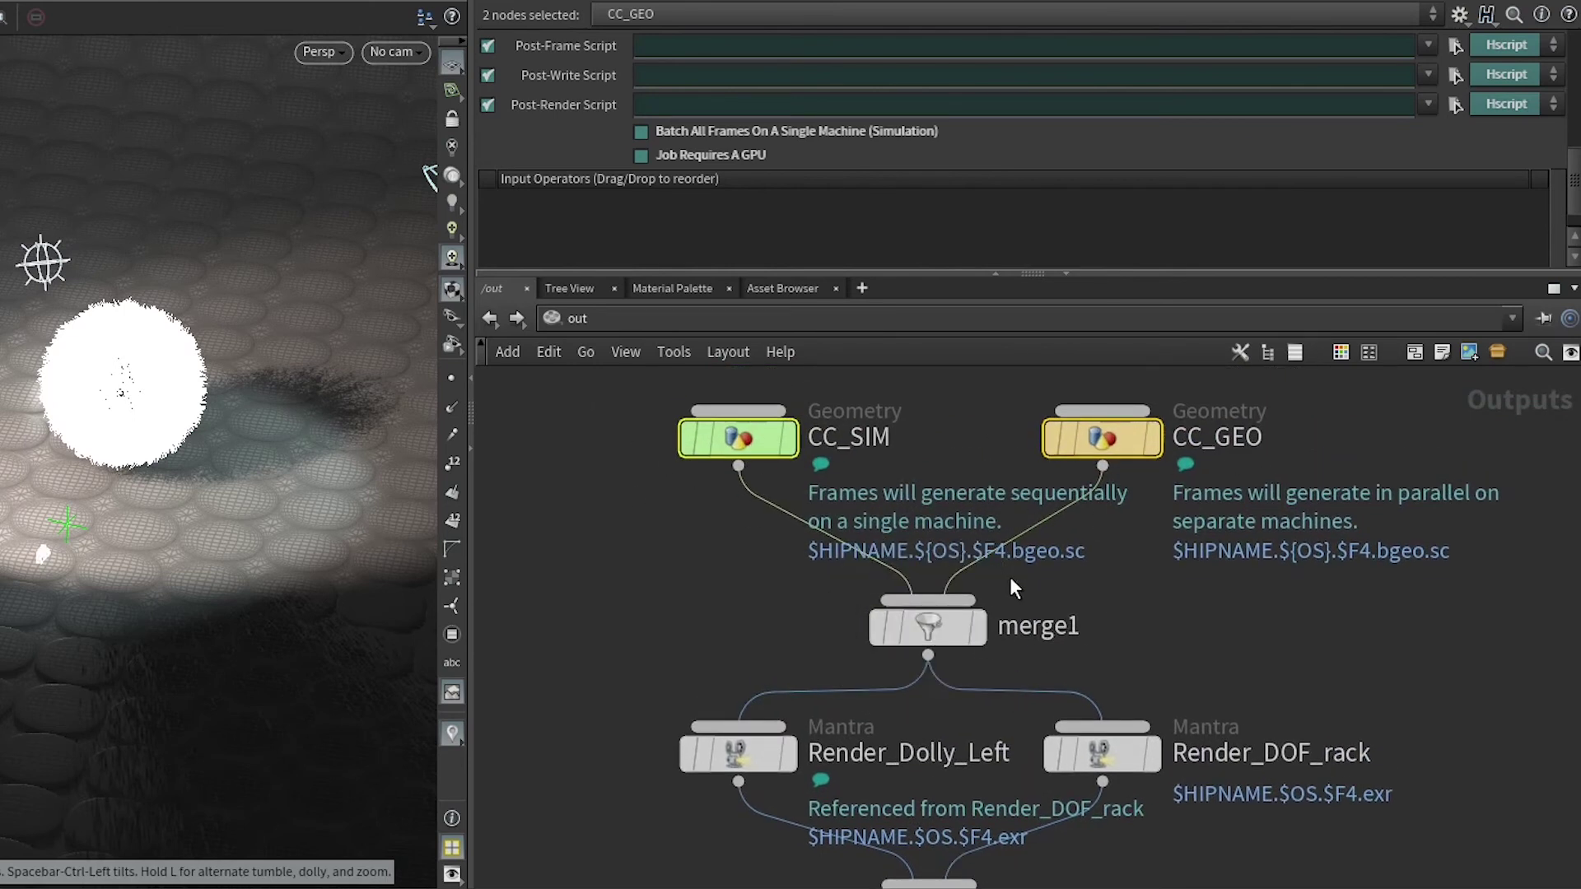
middle_drag(1011, 577, 1049, 636)
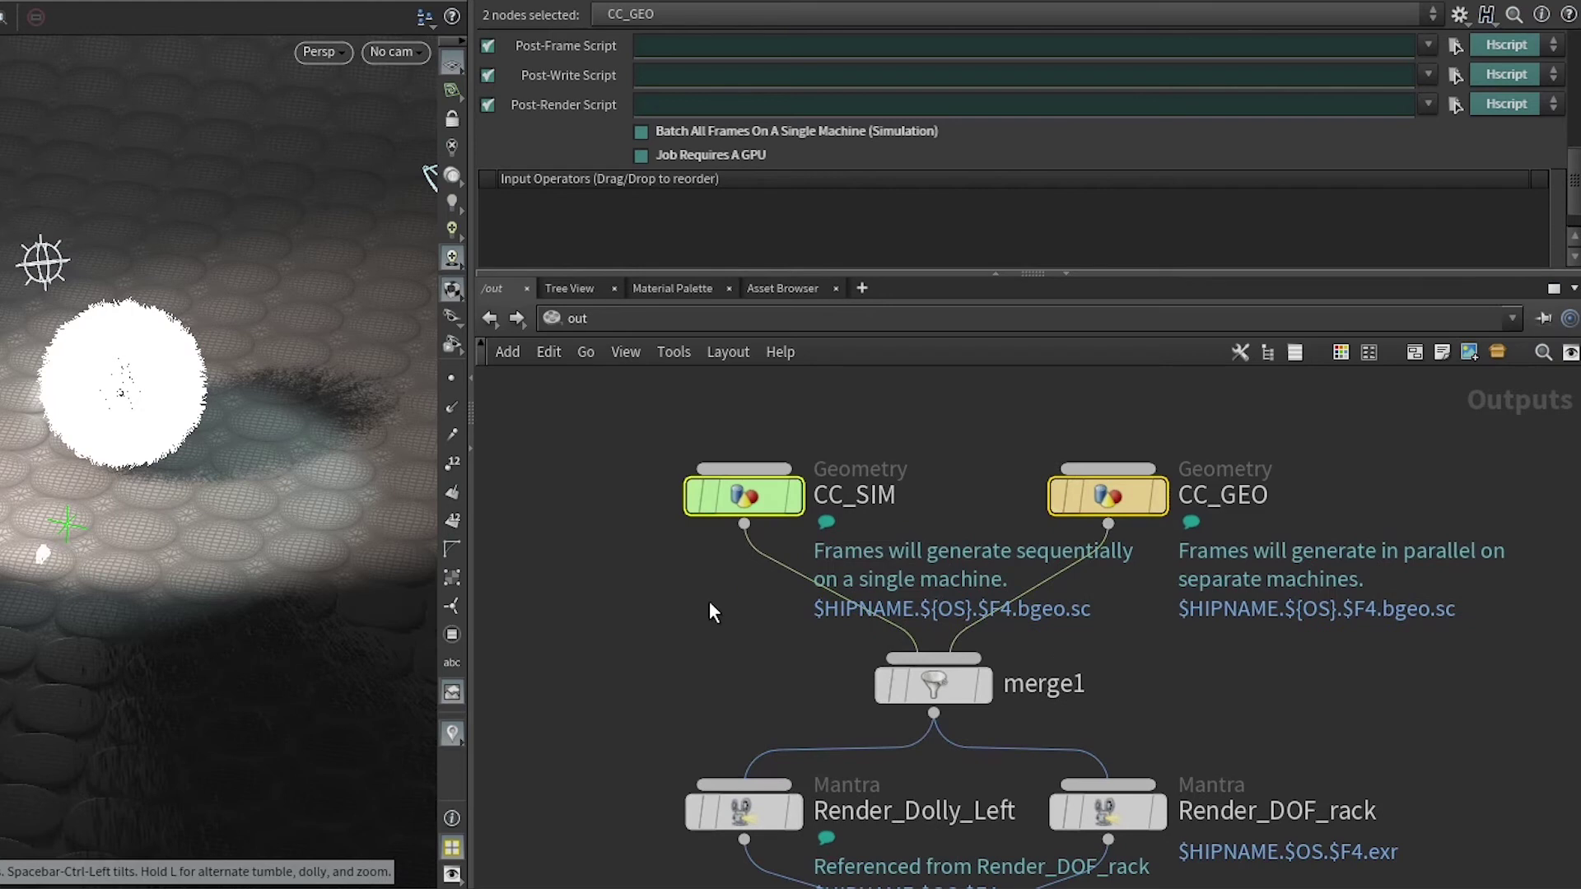
drag(594, 430, 1229, 573)
middle_drag(1191, 746, 1146, 654)
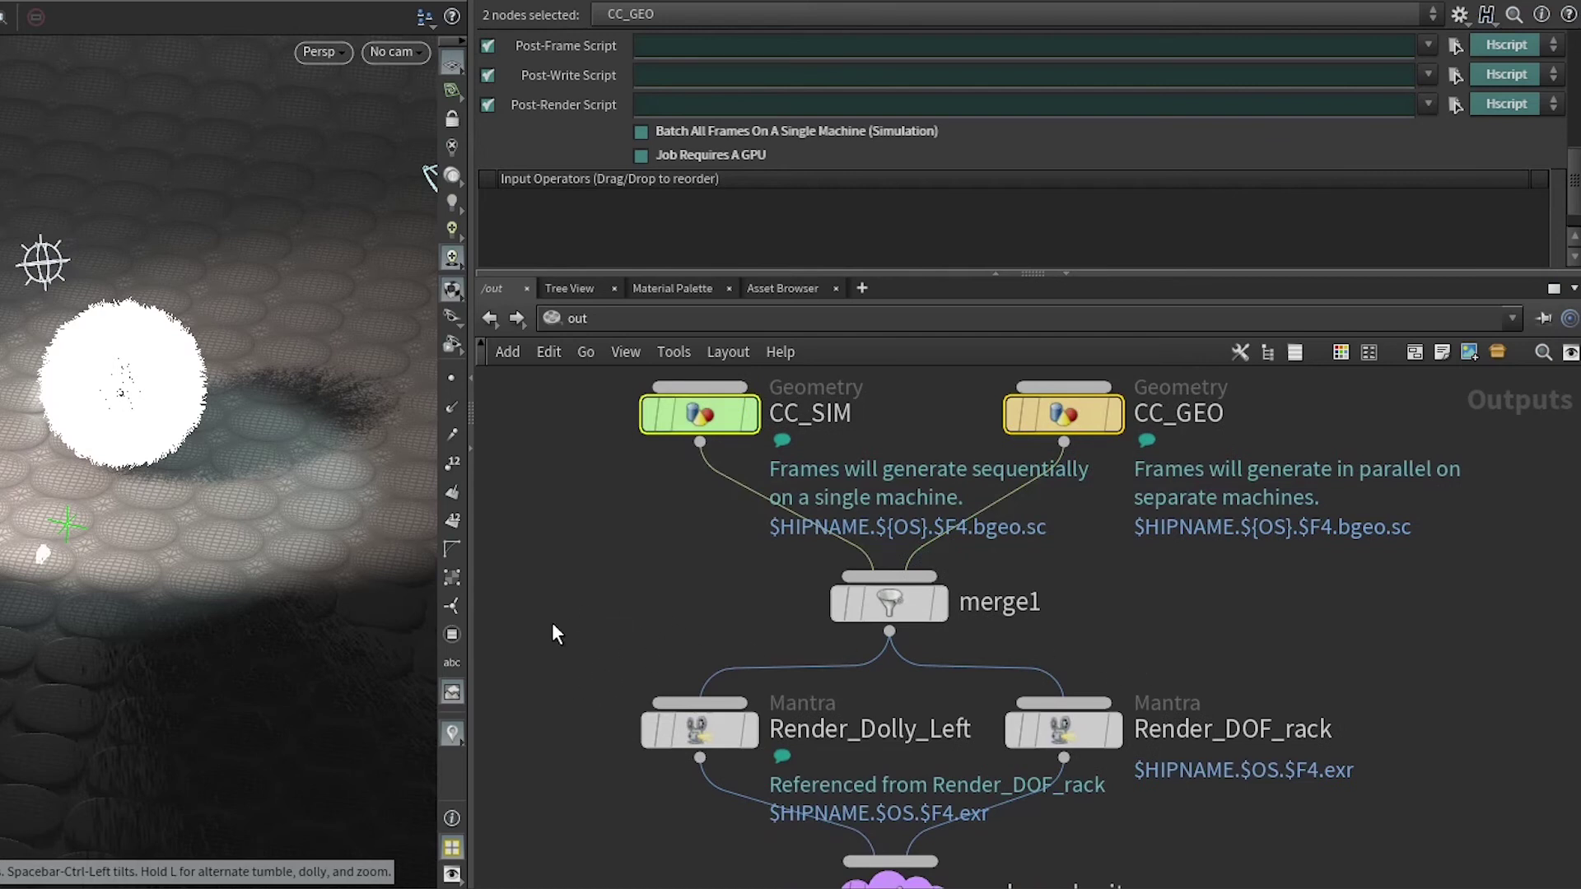
drag(552, 632, 1269, 838)
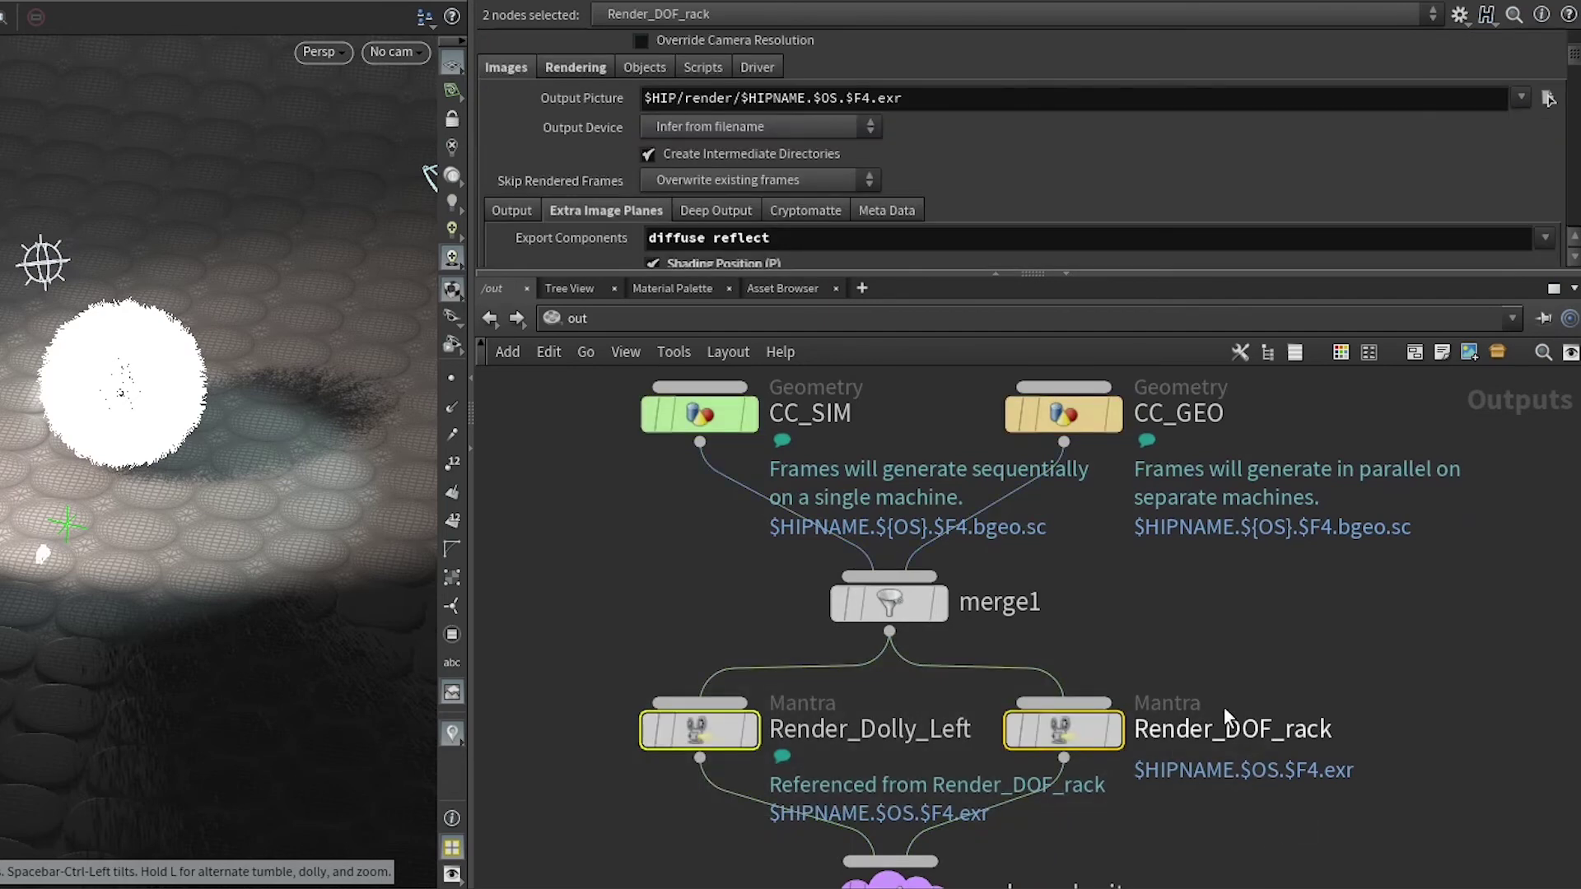
scroll(1175, 719, up, 3)
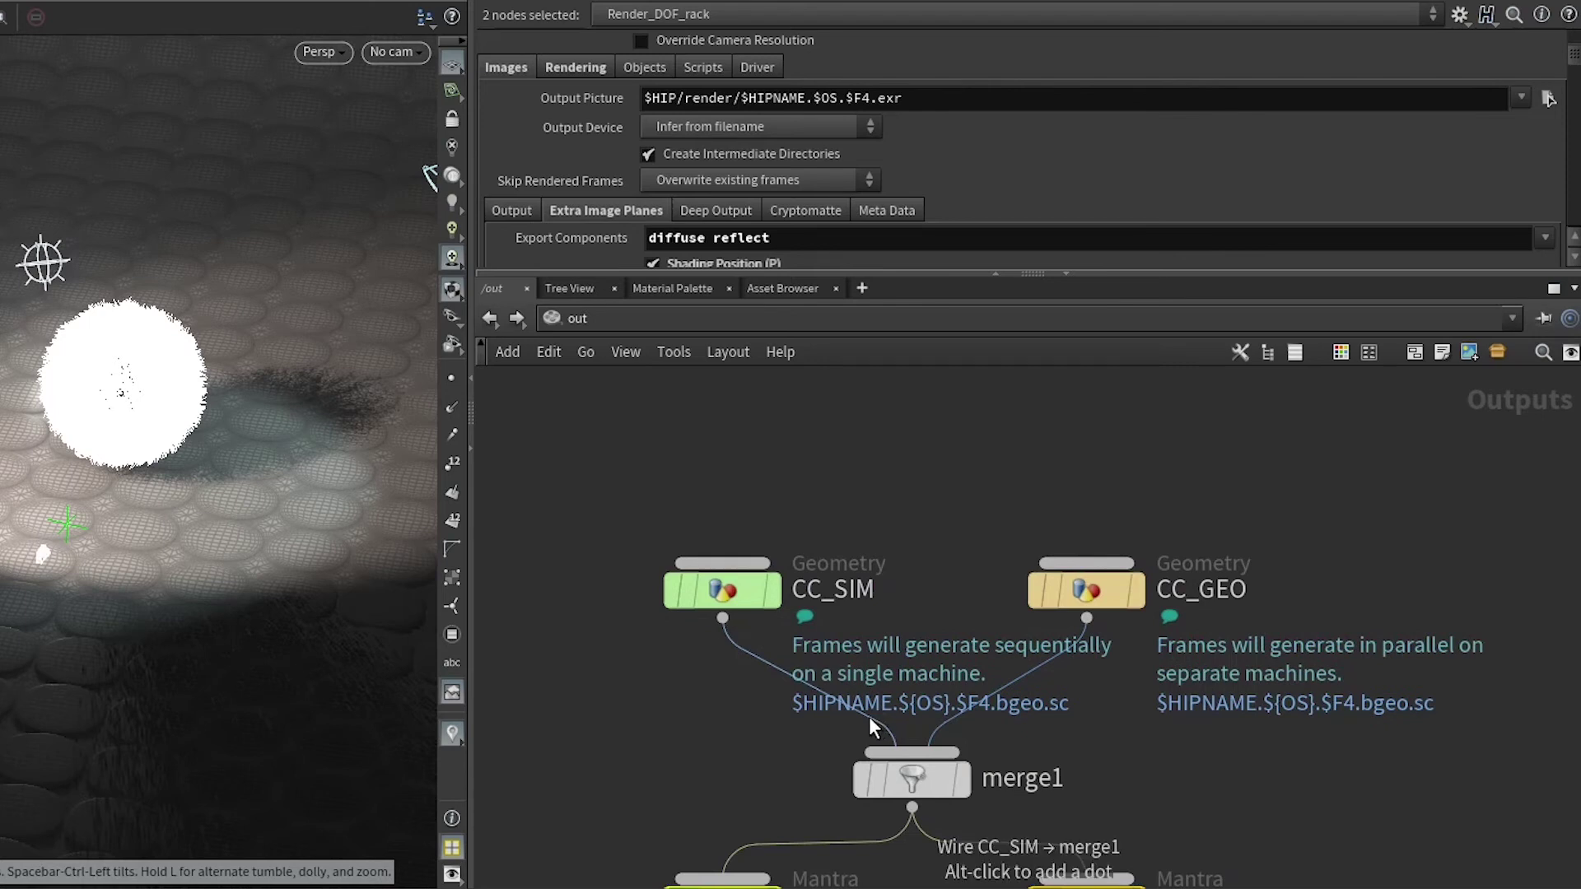
- Cut the CC_SIM-to-merge1 wire and stack CC_SIM above CC_GEO above merge1
key(y)
drag(793, 713, 769, 672)
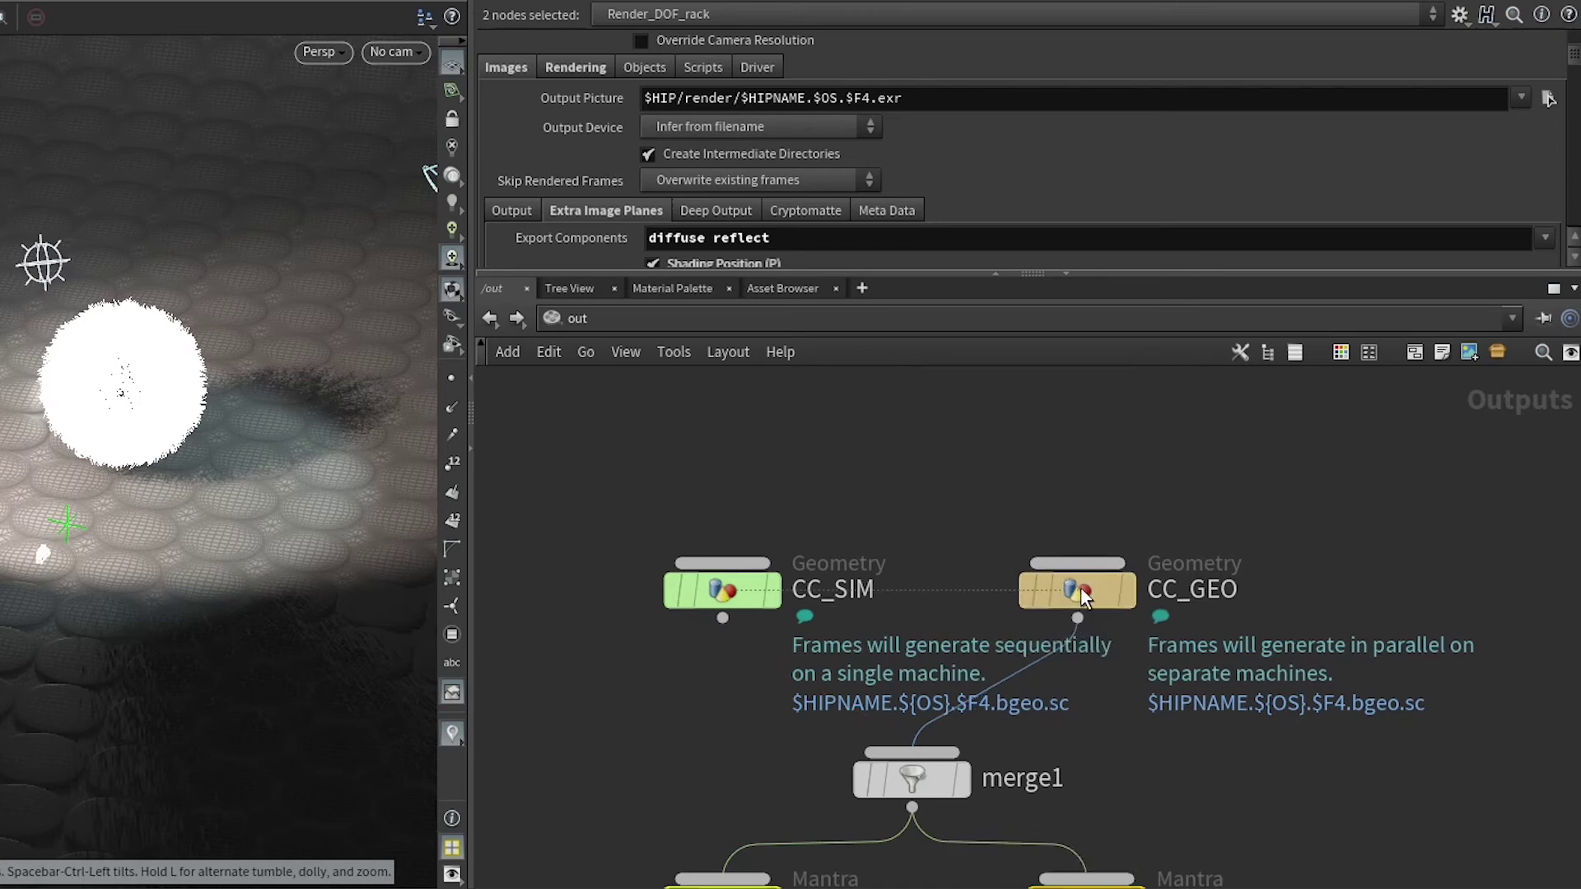
drag(1081, 586, 905, 638)
drag(725, 590, 913, 638)
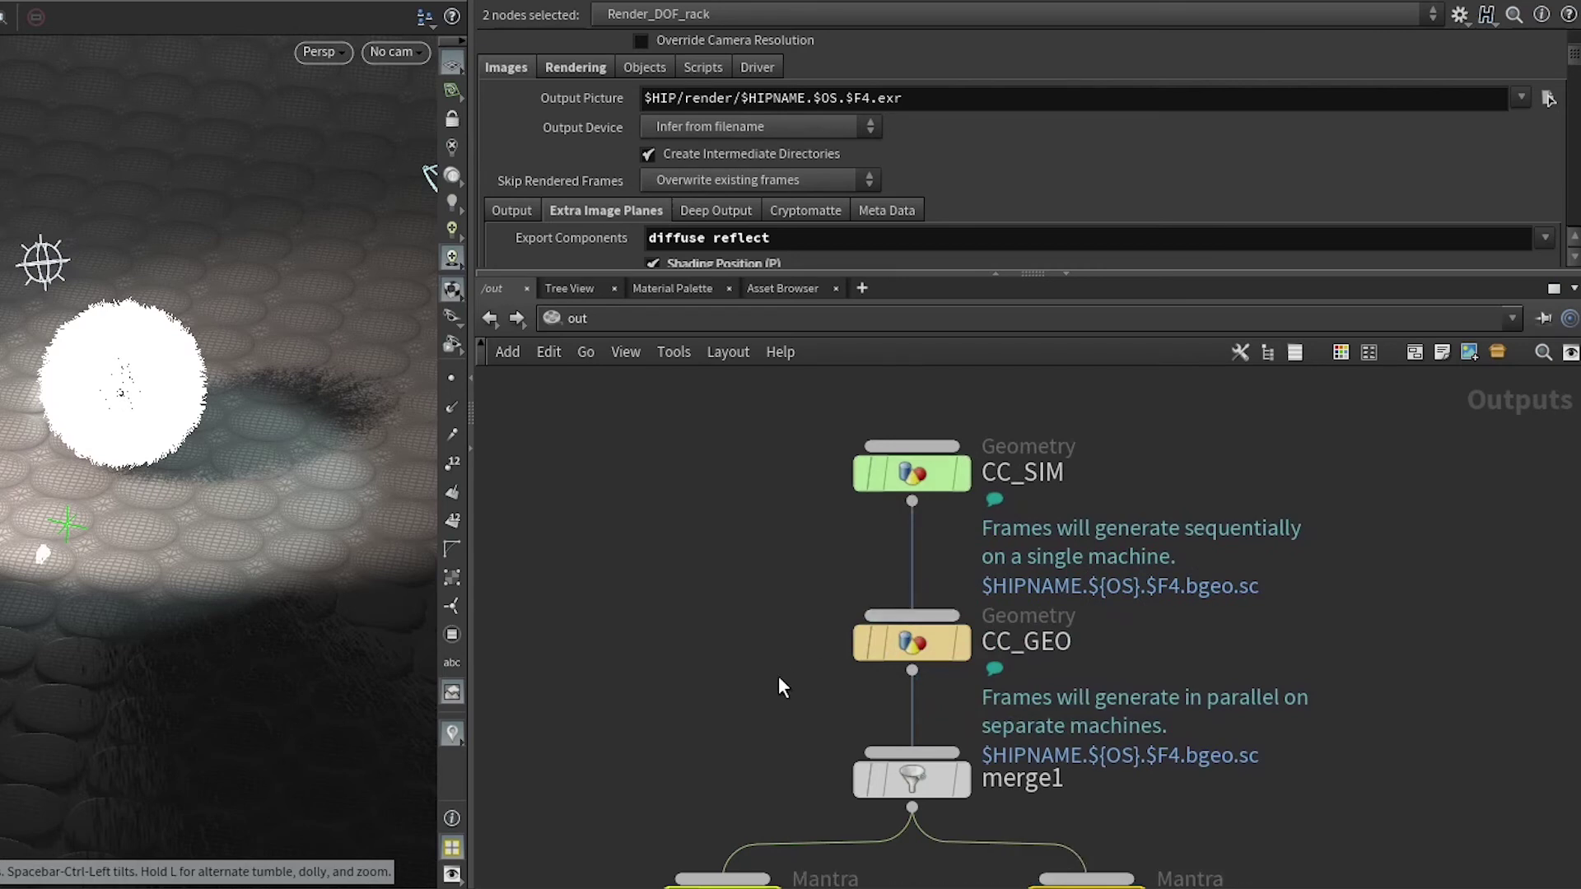
- Inspect CC_SIM and CC_GEO's settings, then select the CC_SIM node
drag(803, 414, 1110, 548)
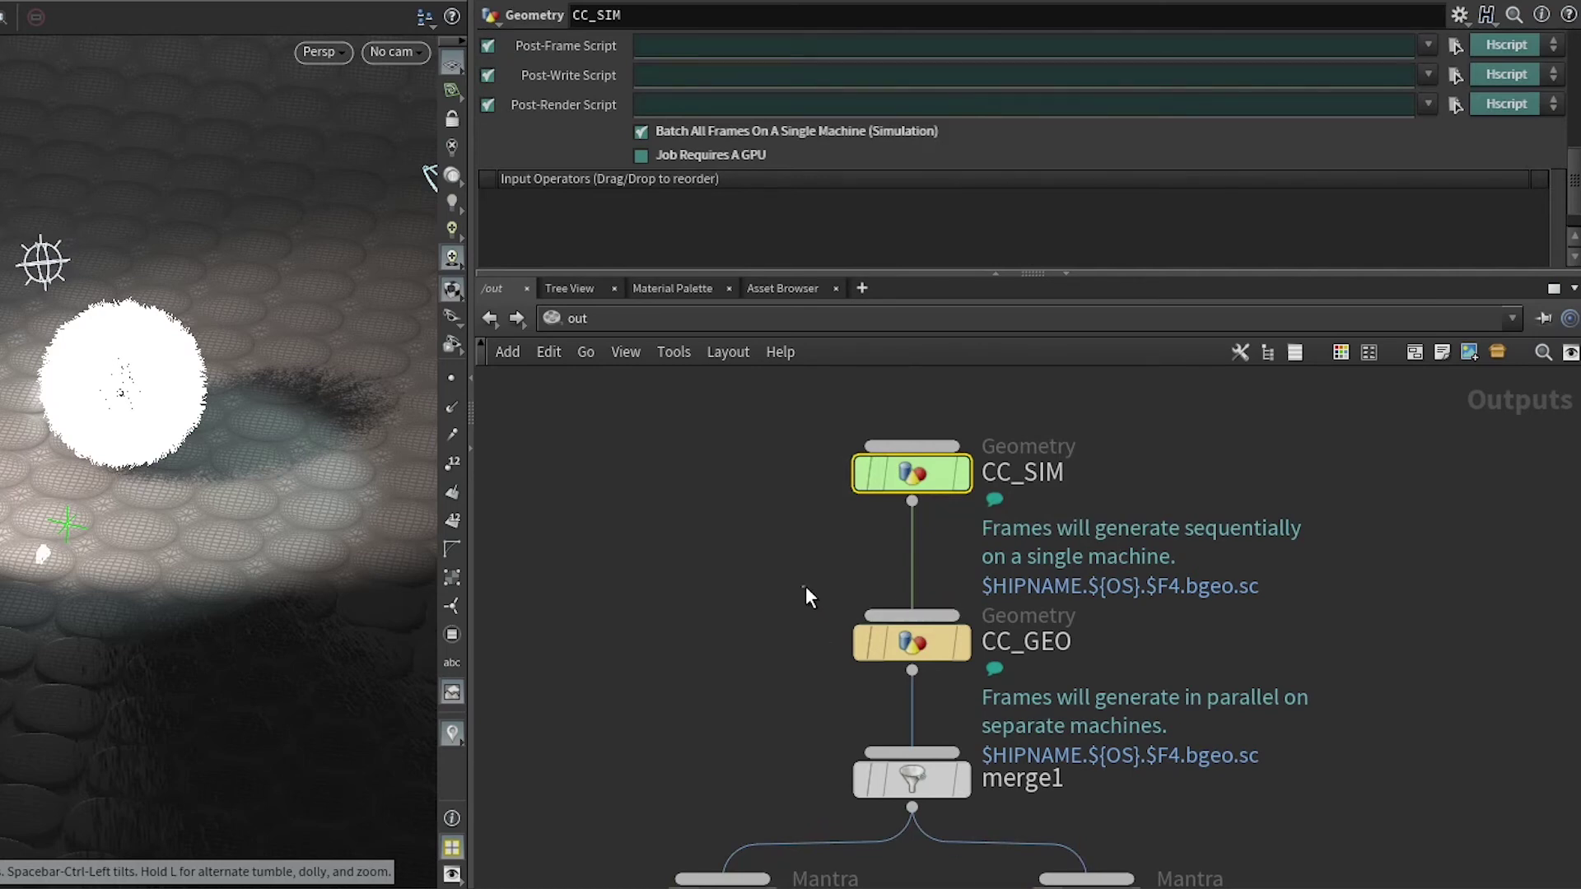
drag(806, 587, 931, 695)
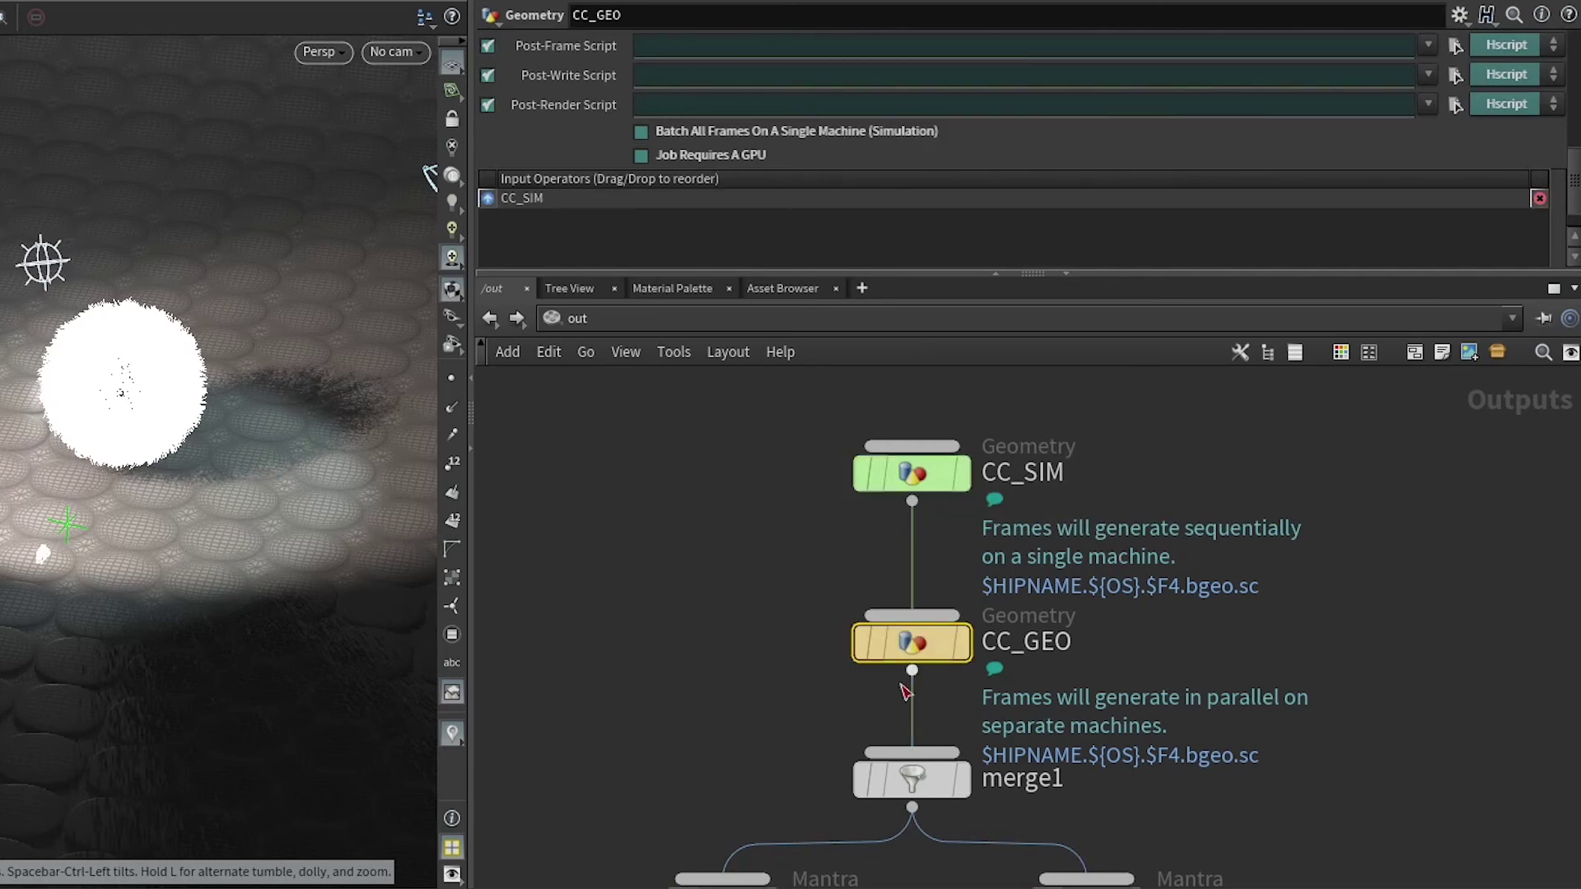
scroll(765, 684, down, 3)
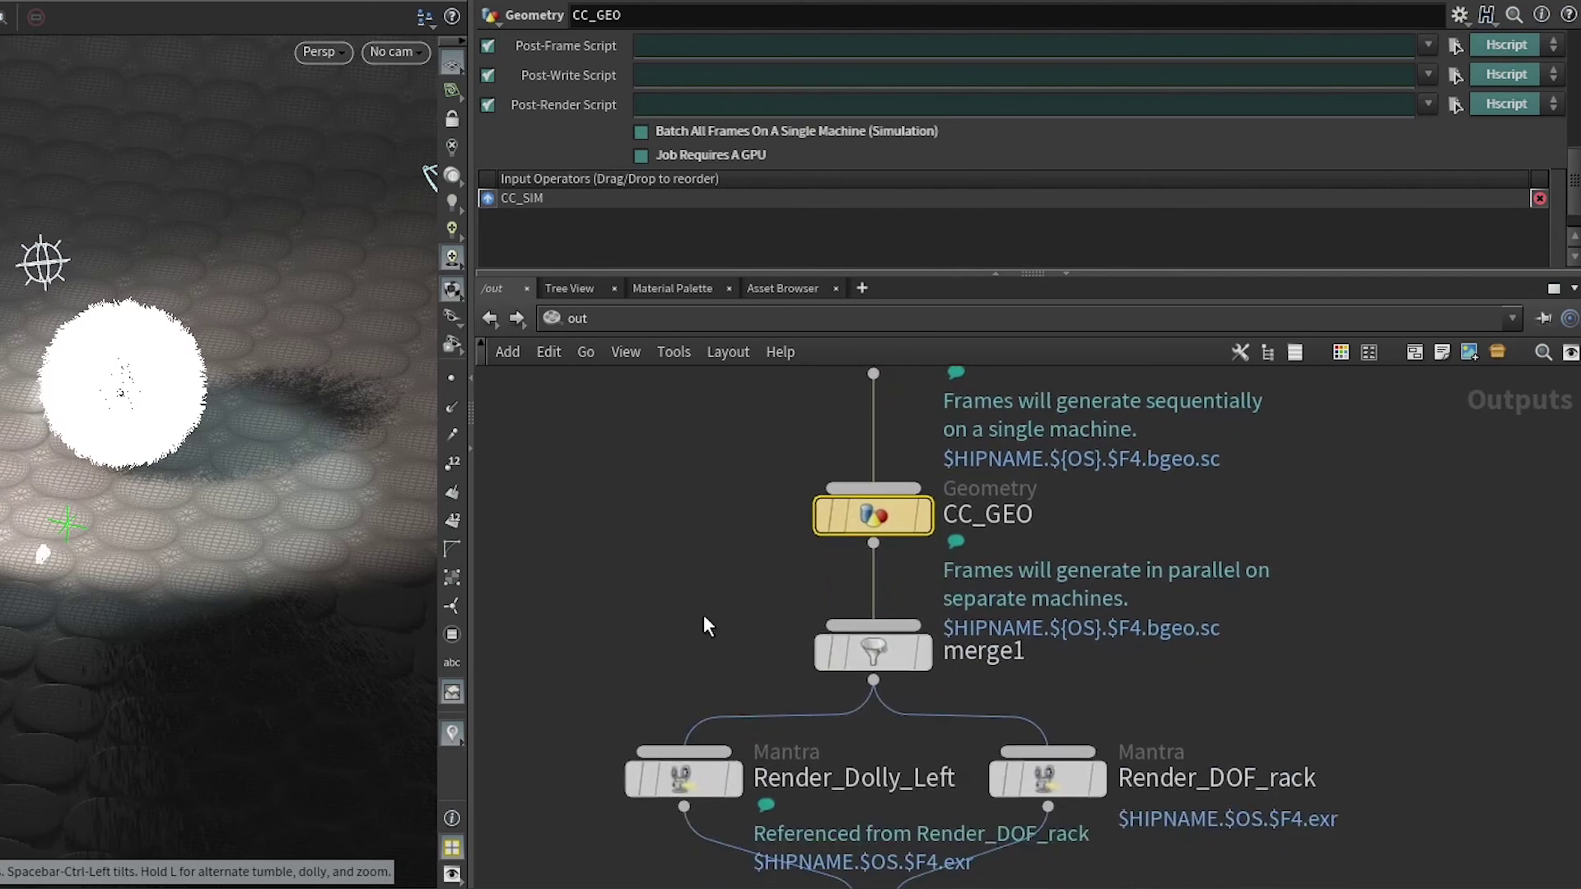
scroll(712, 642, up, 3)
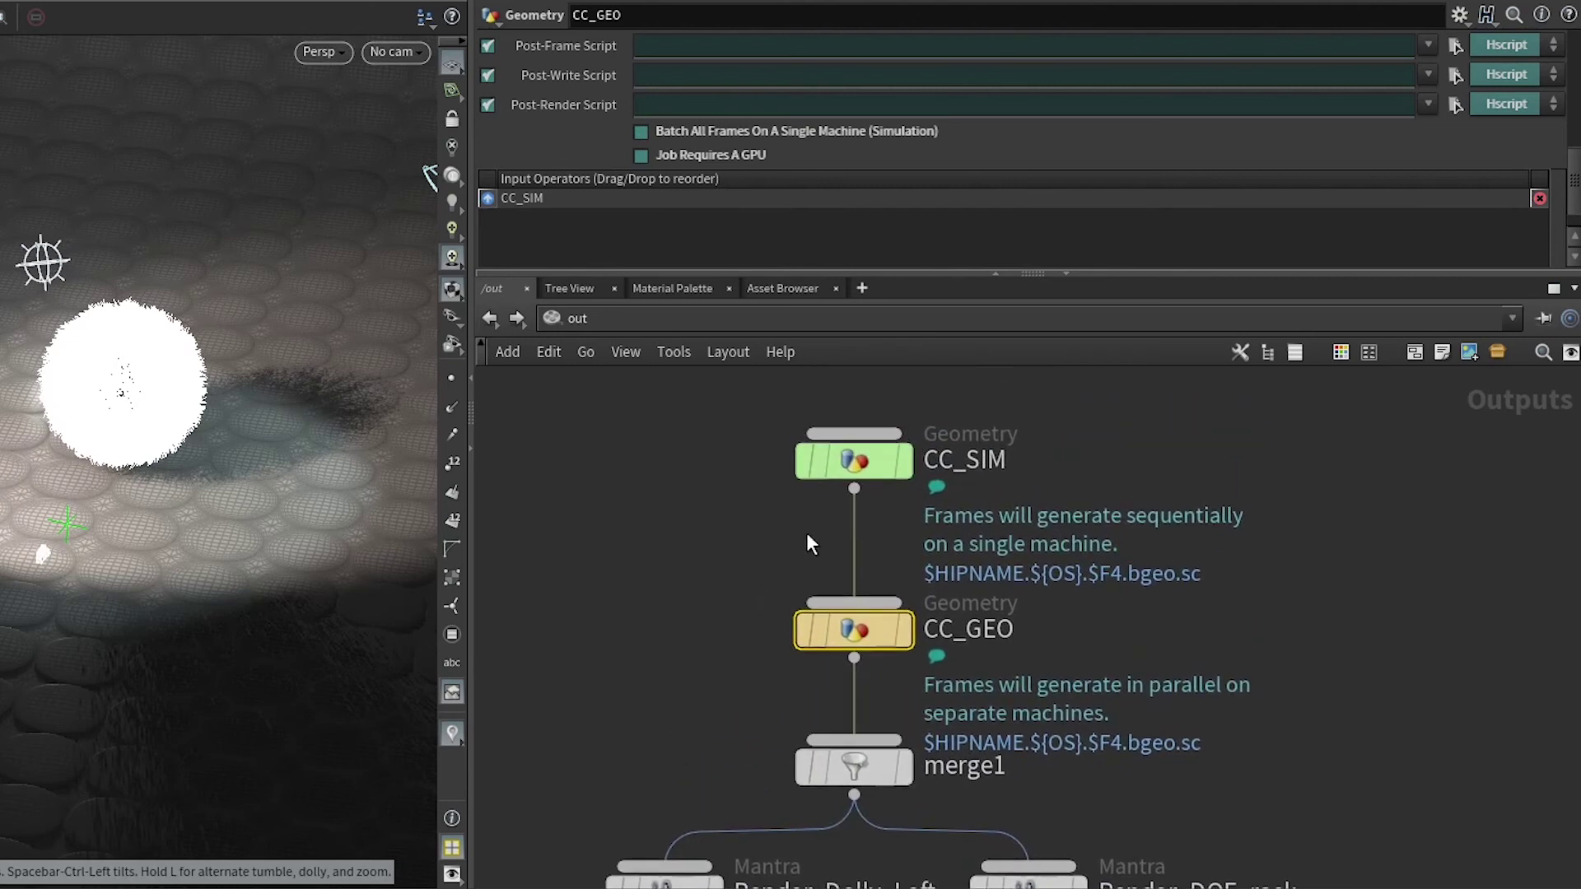
drag(684, 415, 914, 486)
- Duplicate CC_SIM beside CC_GEO and rename the copy CC_Whitewater
key(ctrl+c)
key(ctrl+v)
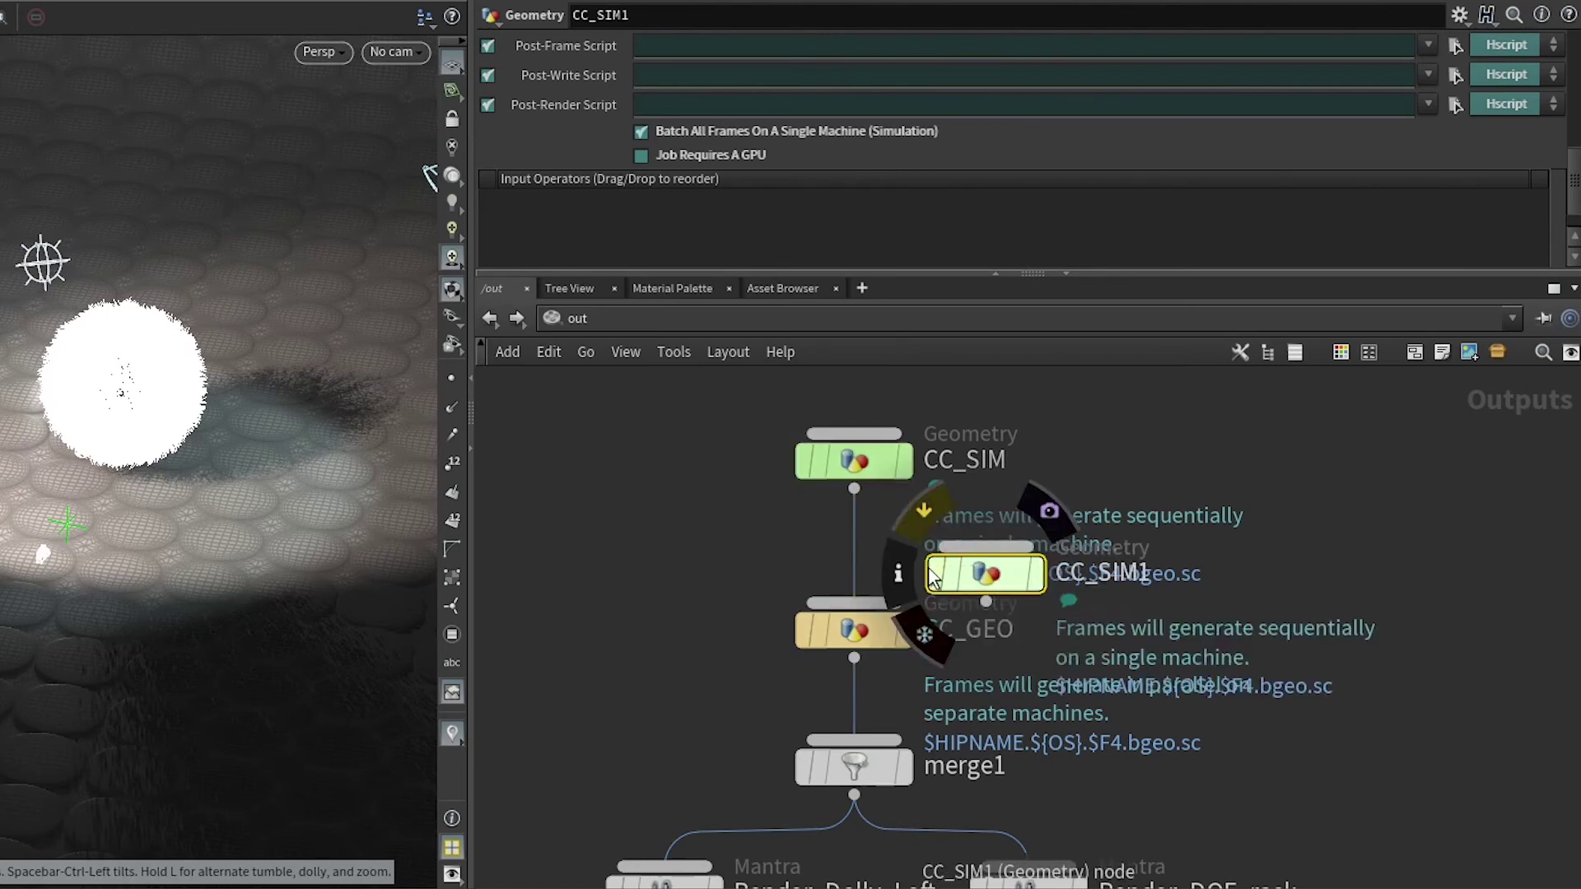
drag(992, 576, 1151, 630)
double_click(1289, 630)
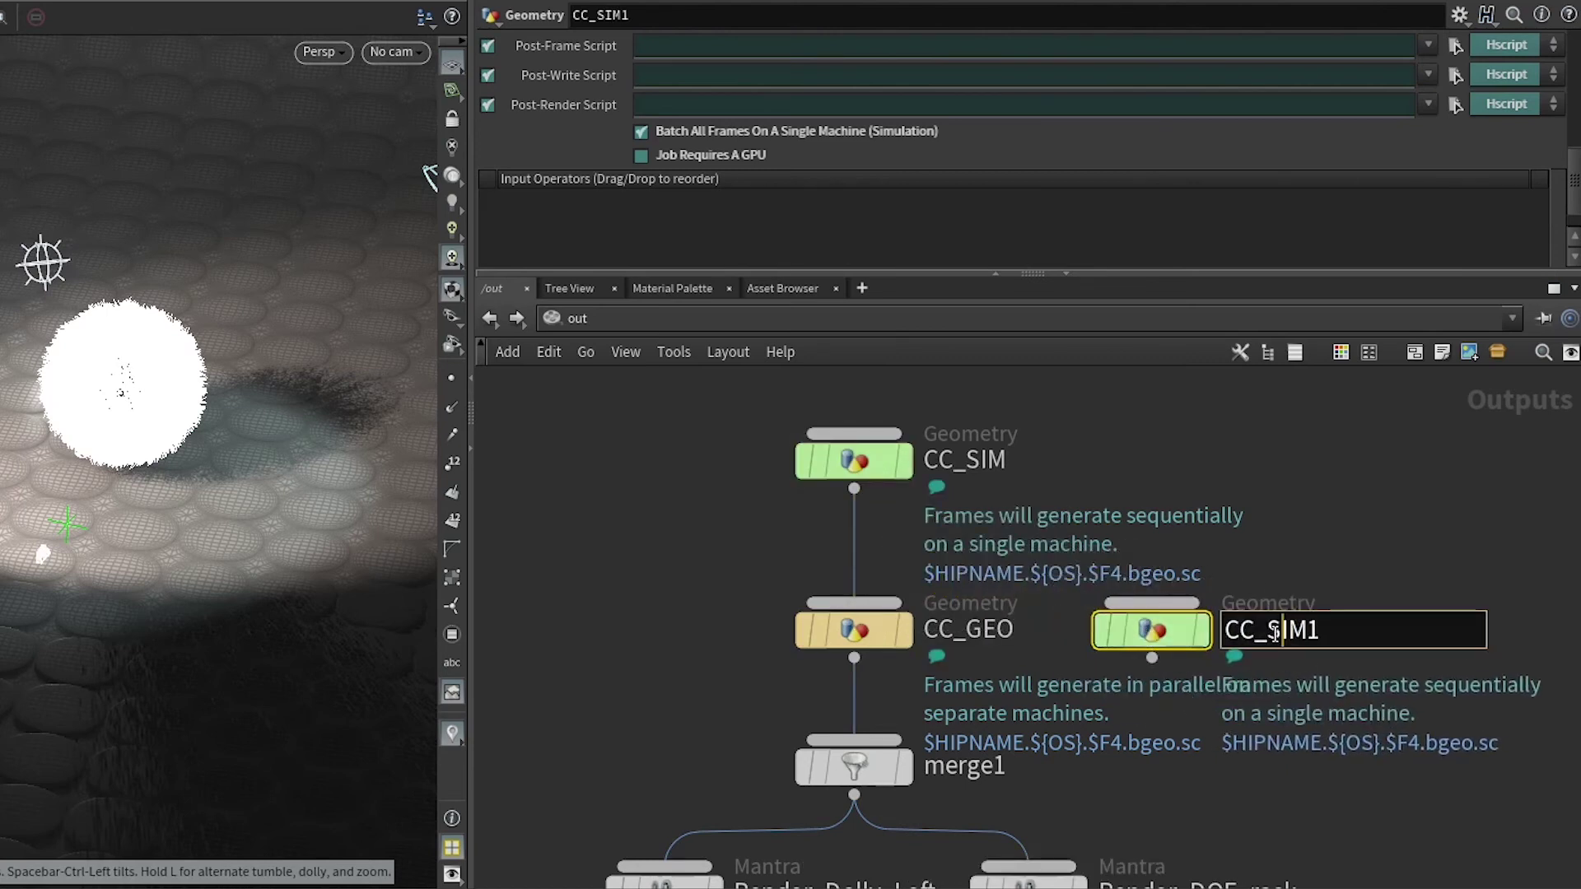
drag(1290, 629, 1342, 629)
key(BackSpace)
key(BackSpace)
text(Whitewater)
key(Return)
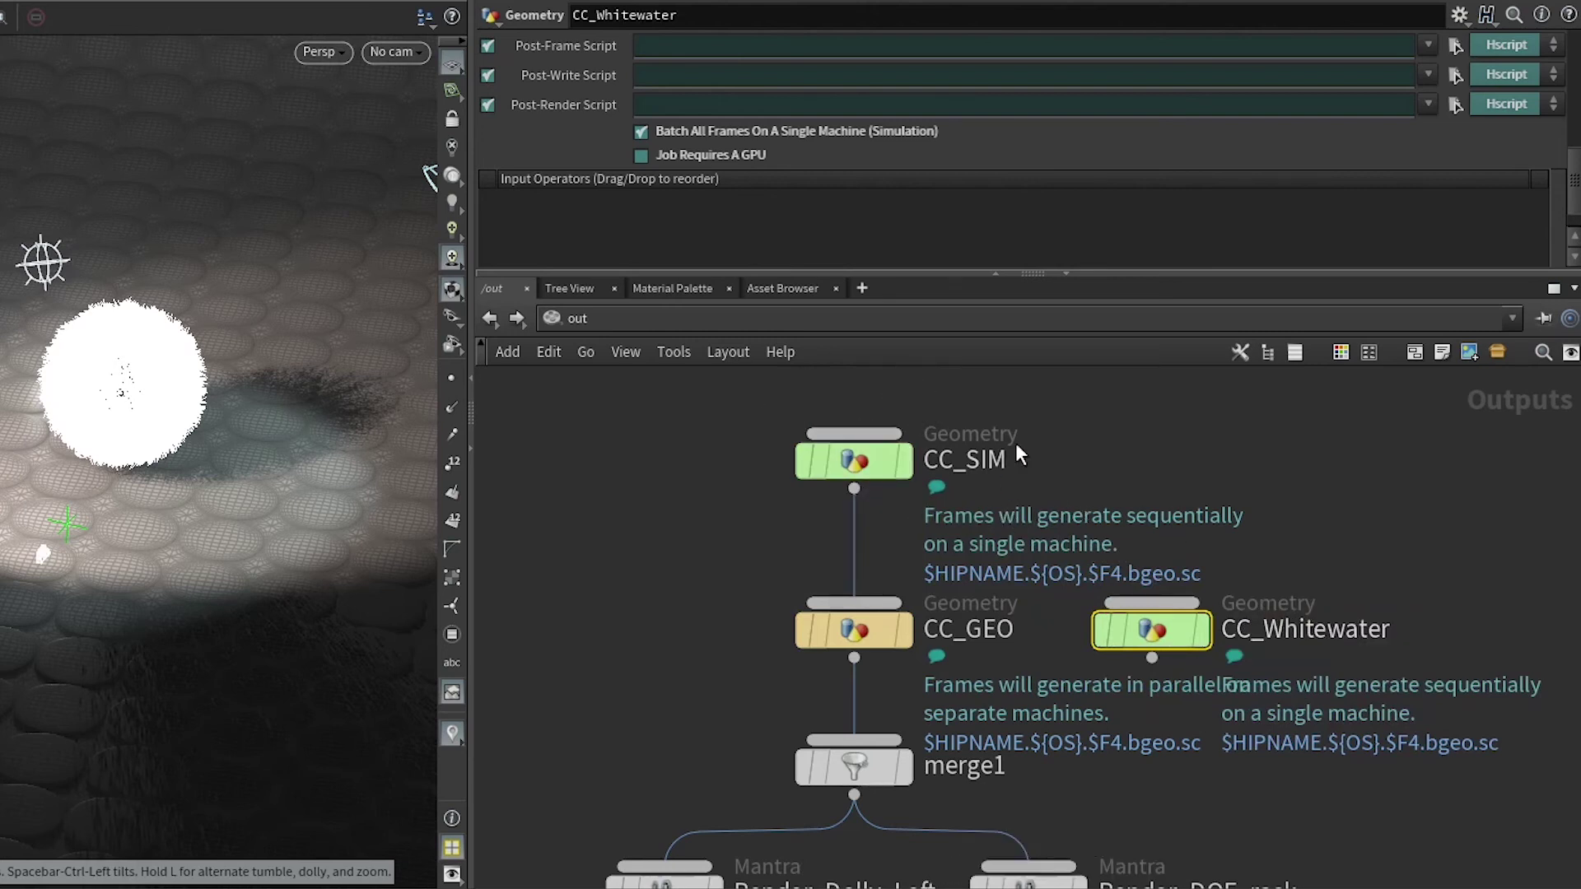
- Wire CC_SIM into CC_Whitewater and CC_Whitewater into merge1
click(854, 489)
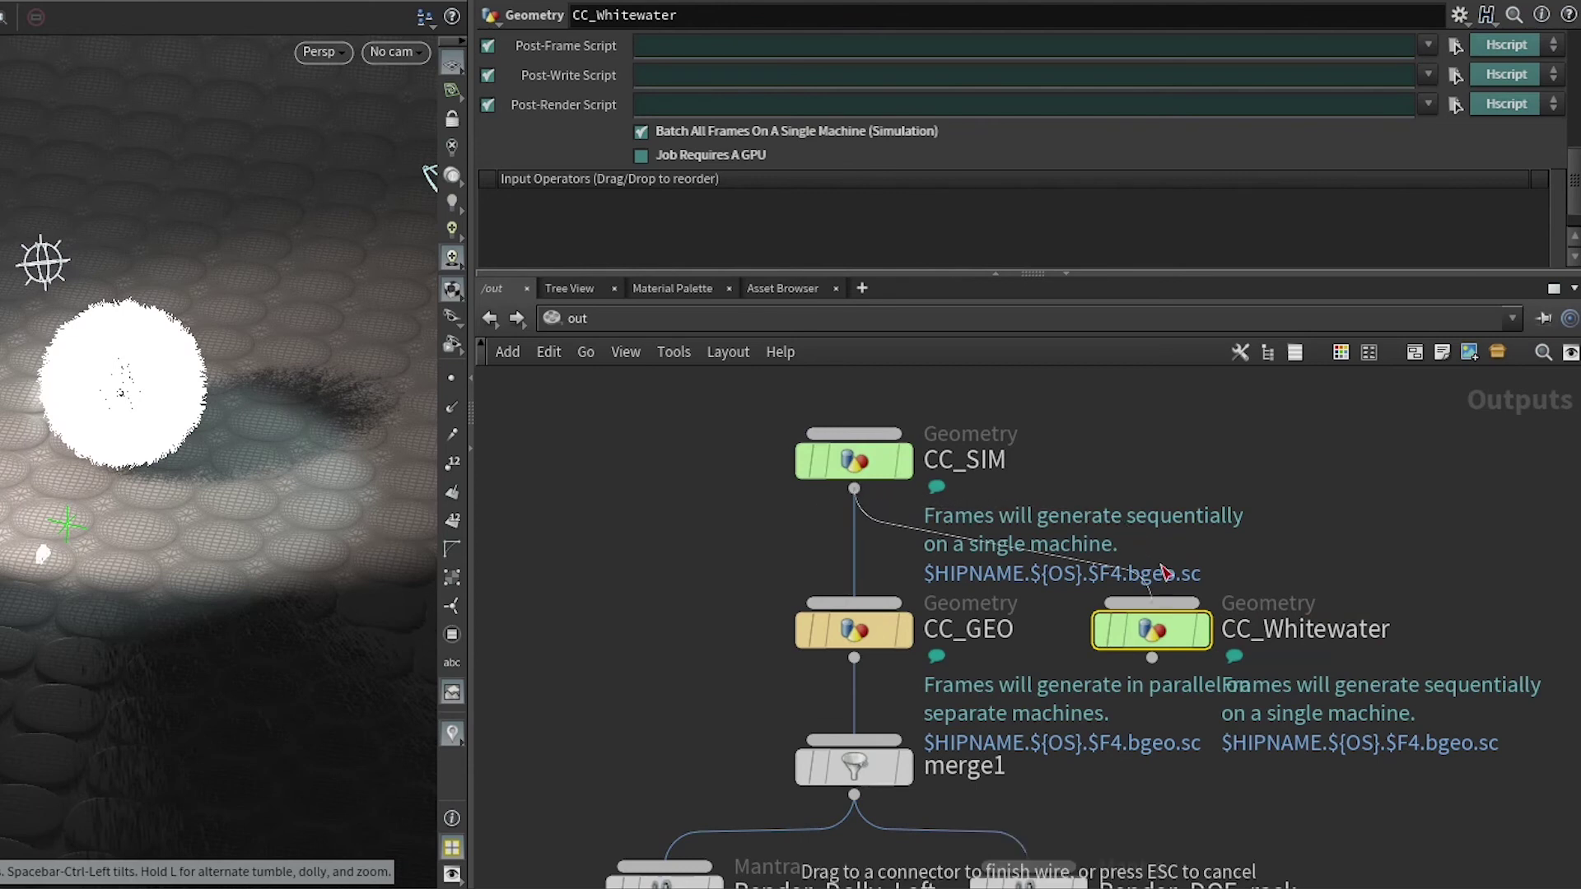
click(1151, 603)
mouse_move(1089, 635)
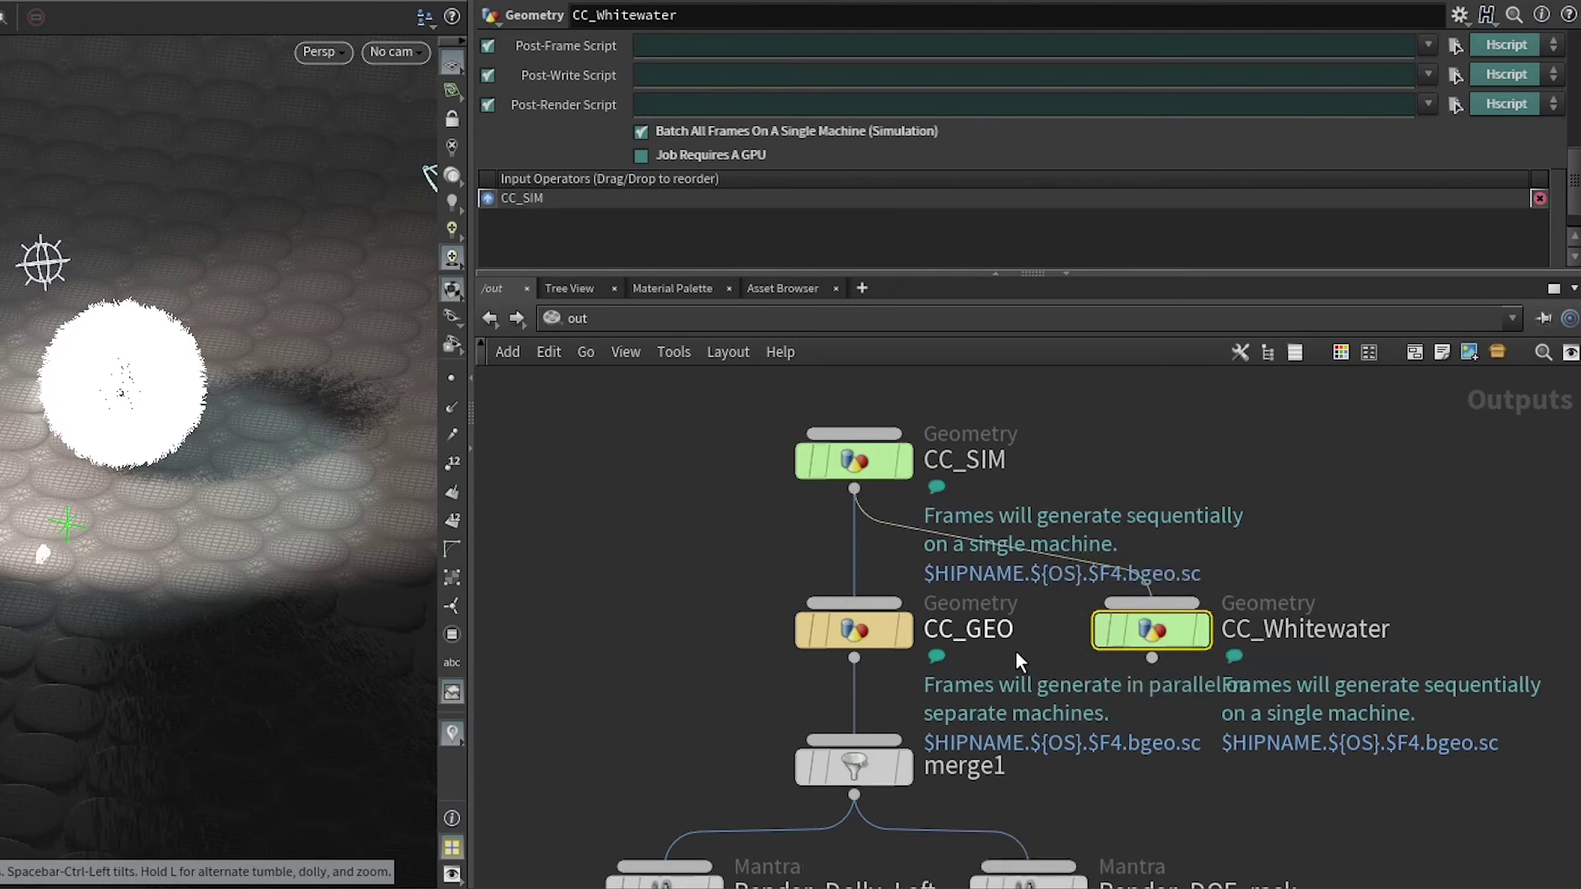
middle_drag(1015, 651, 1025, 578)
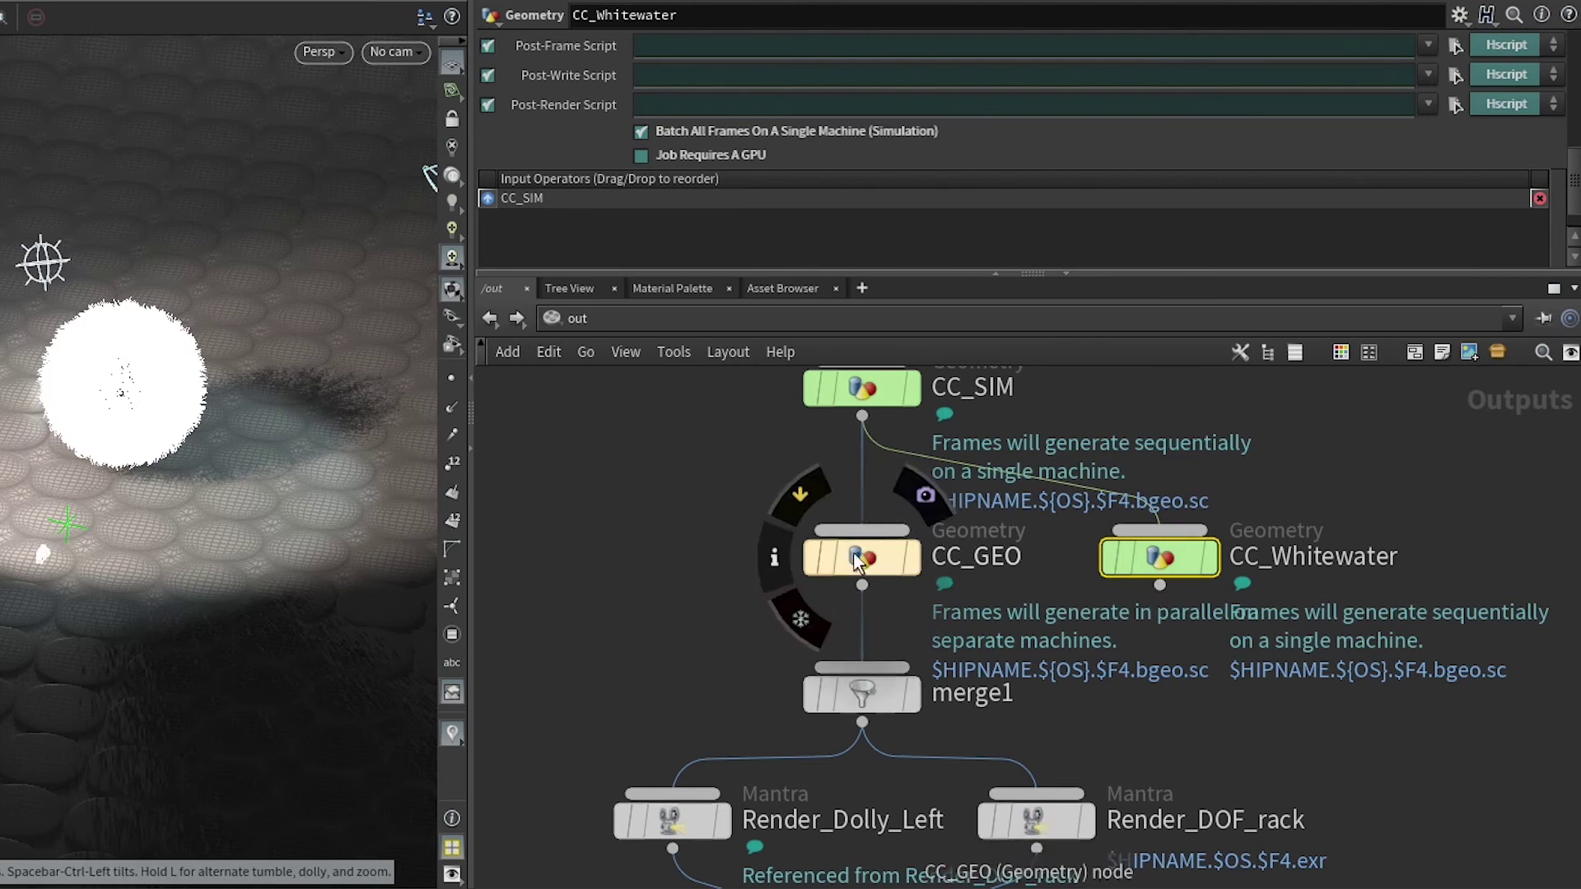
click(1159, 586)
click(873, 692)
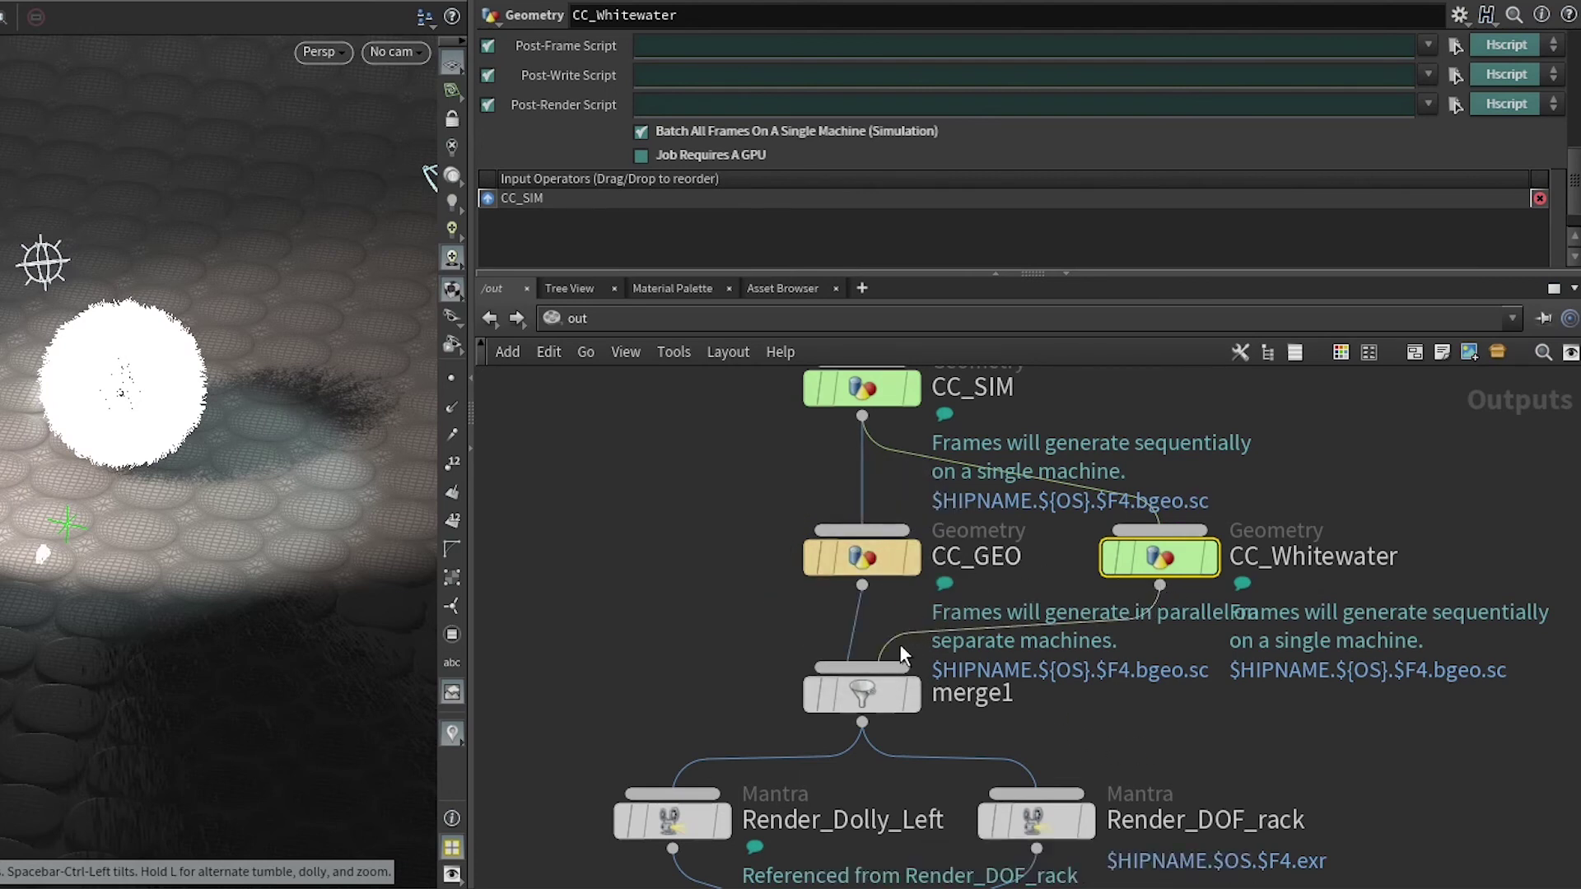
middle_drag(733, 639, 737, 686)
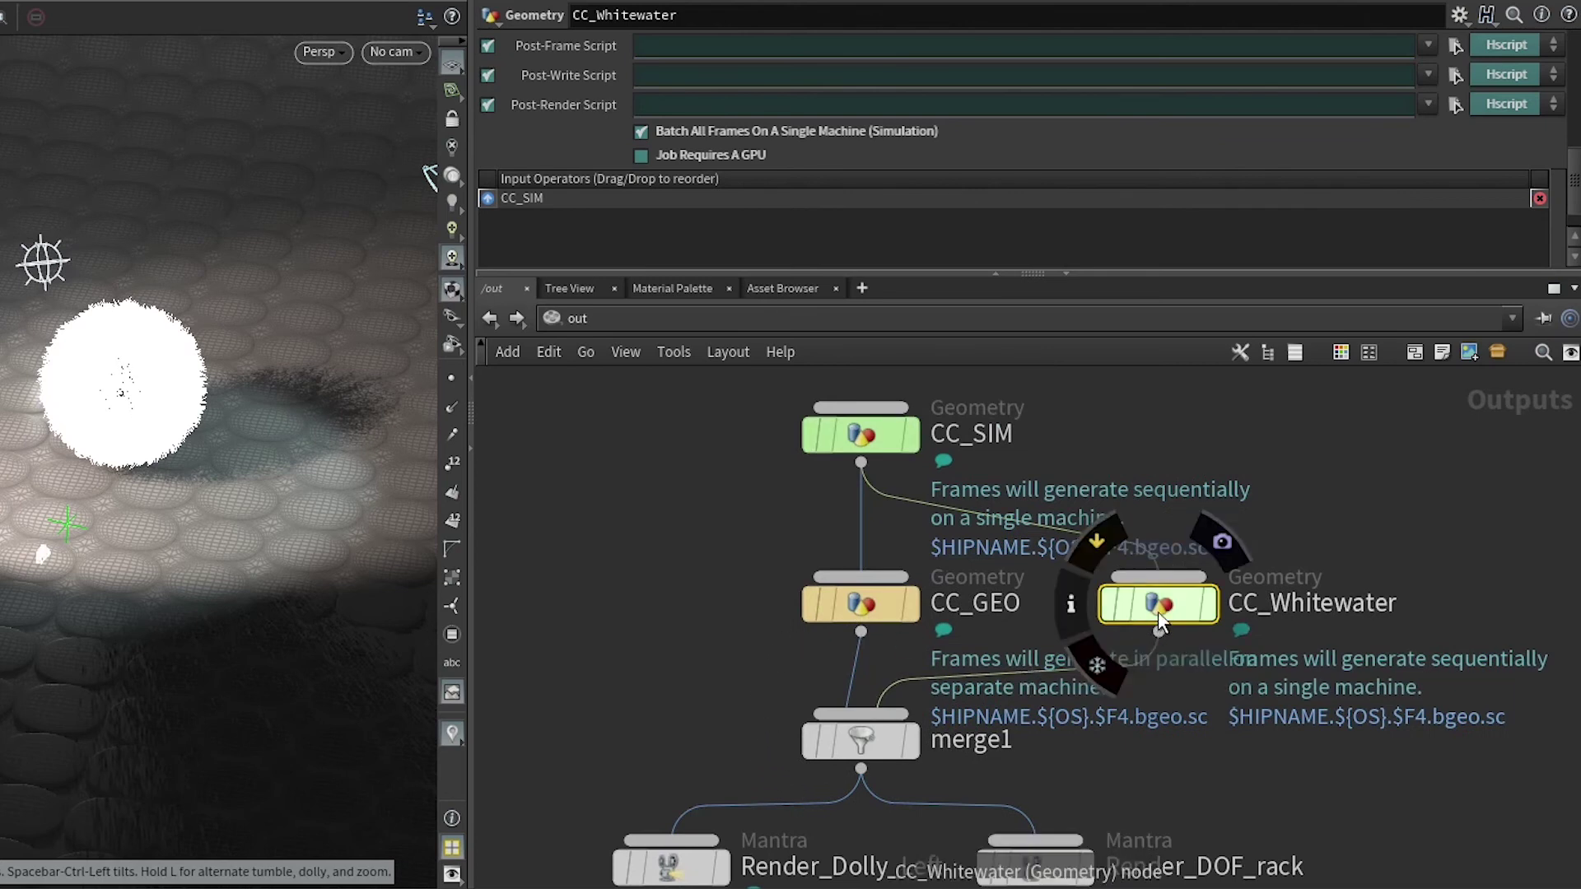
- Delete CC_Whitewater and cut the wire from CC_SIM to merge1
key(Delete)
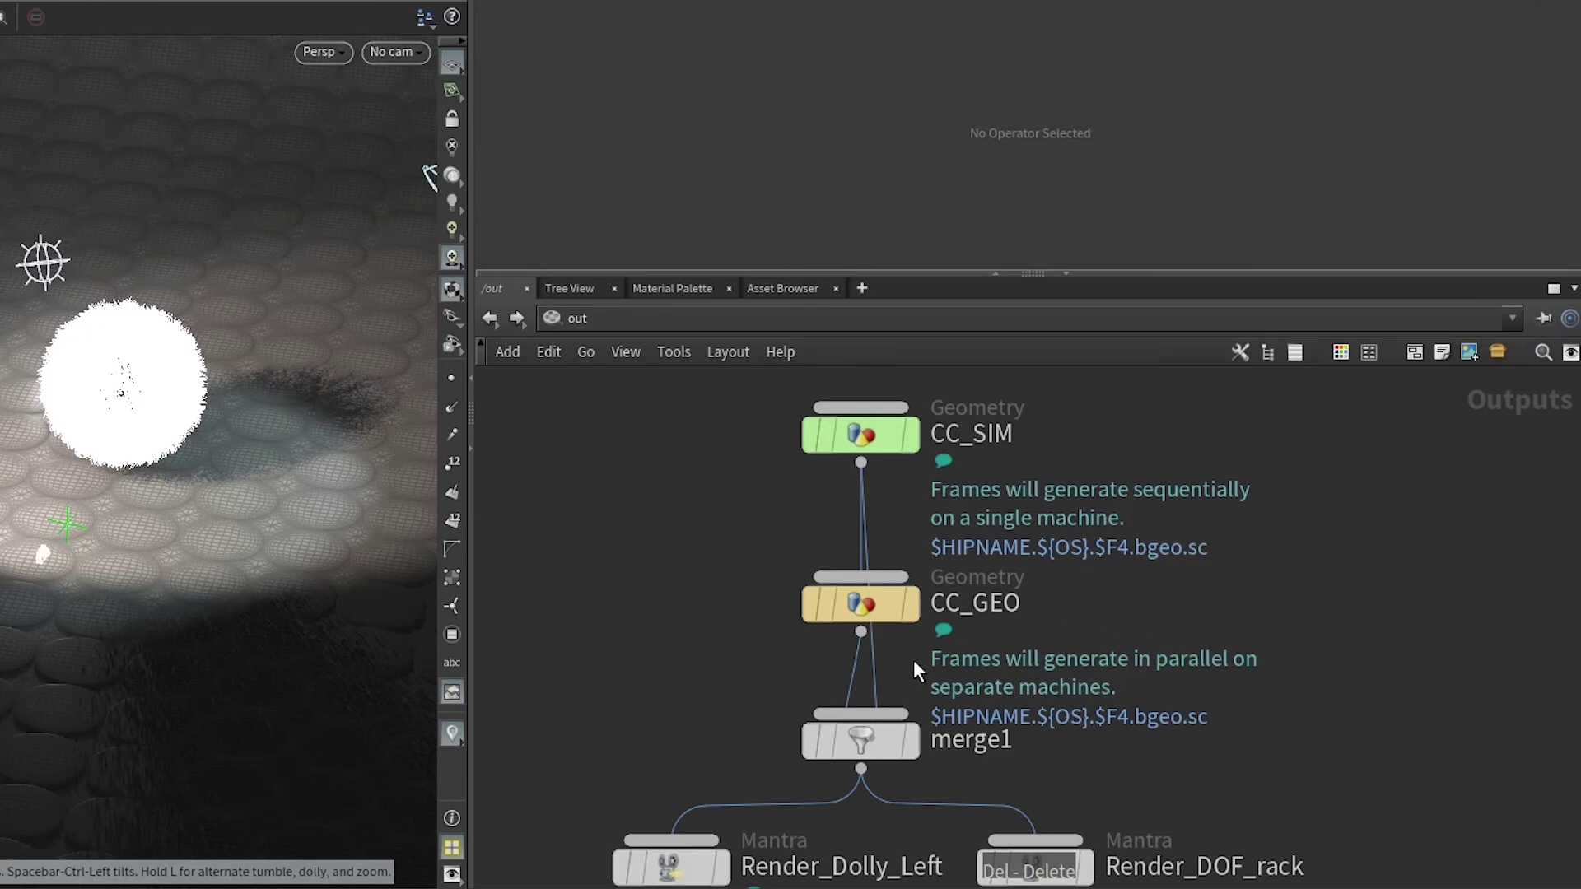
key(y)
drag(907, 670, 852, 663)
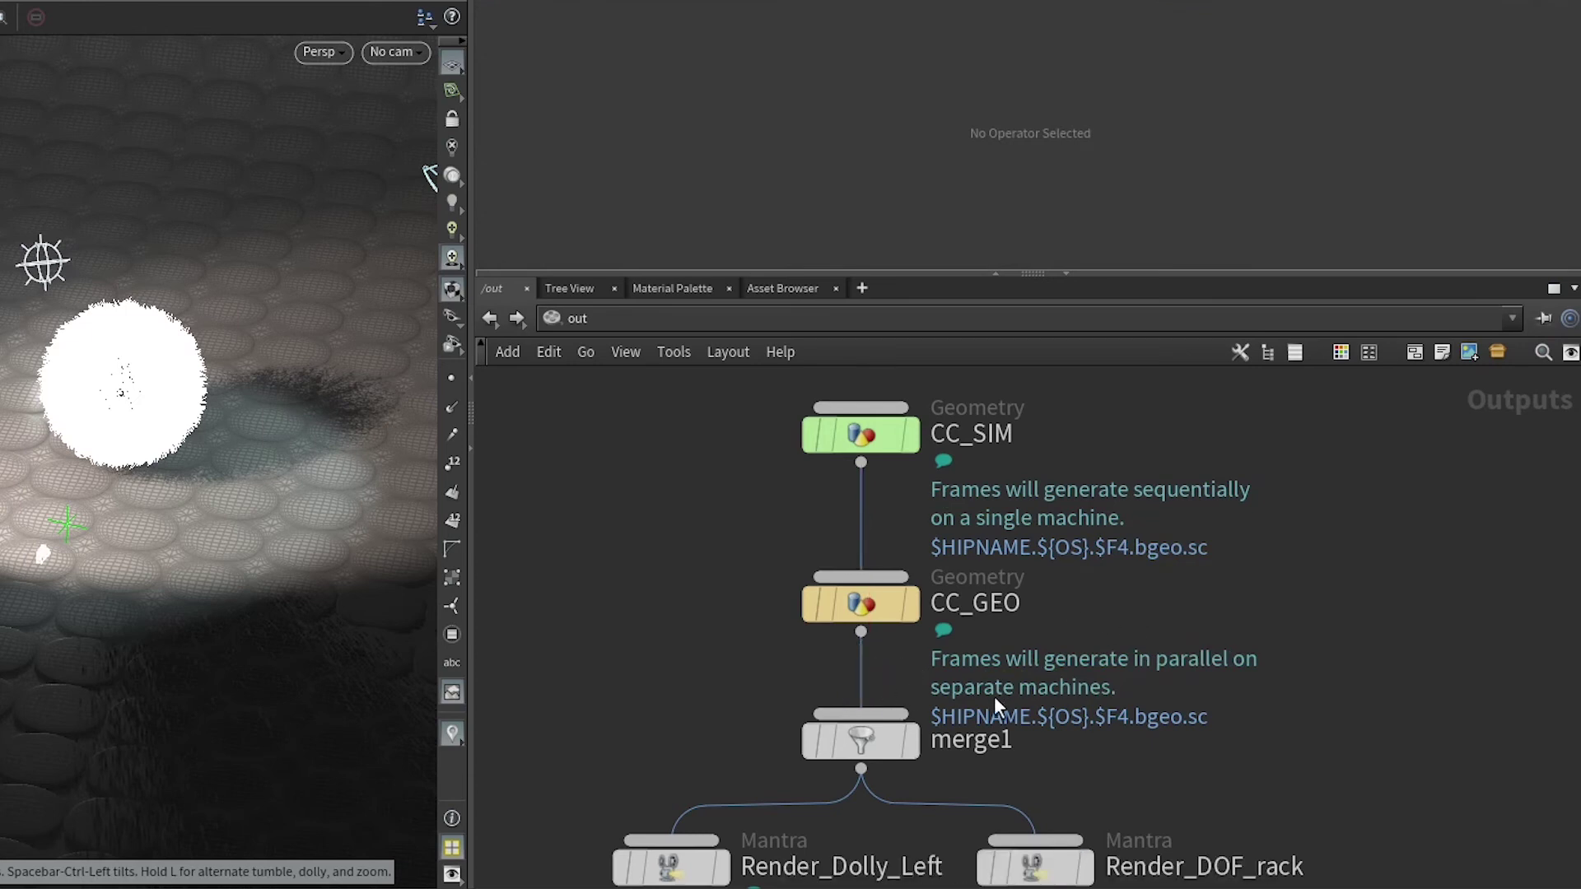
middle_drag(1358, 660, 1307, 591)
scroll(1371, 626, down, 4)
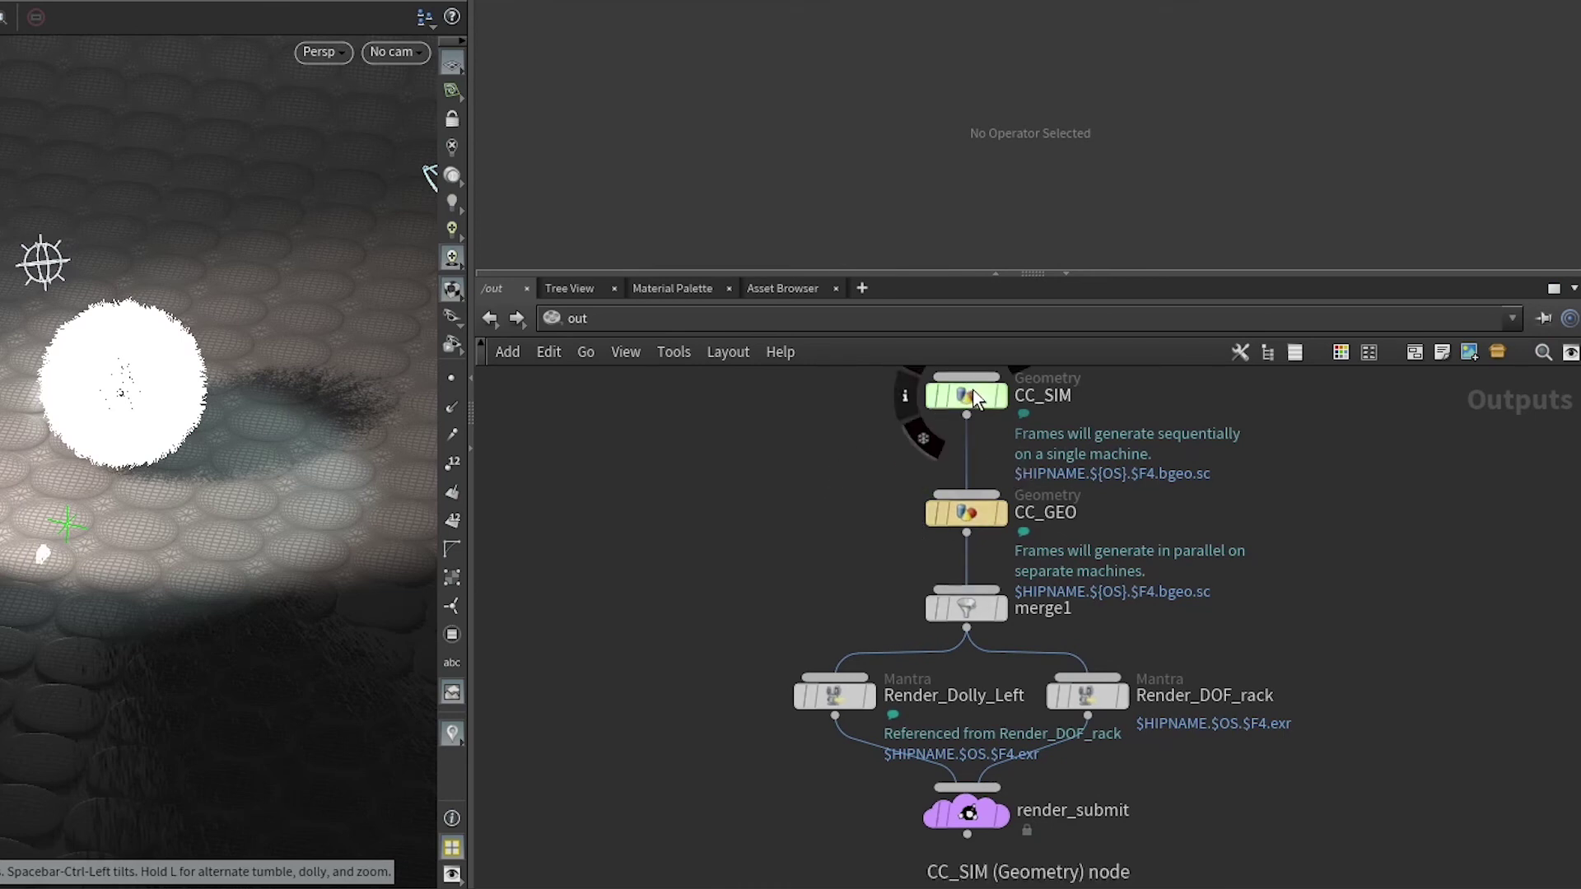
- Move CC_SIM and merge1 aside out of the chain, then select render_submit
drag(971, 393, 573, 546)
click(980, 609)
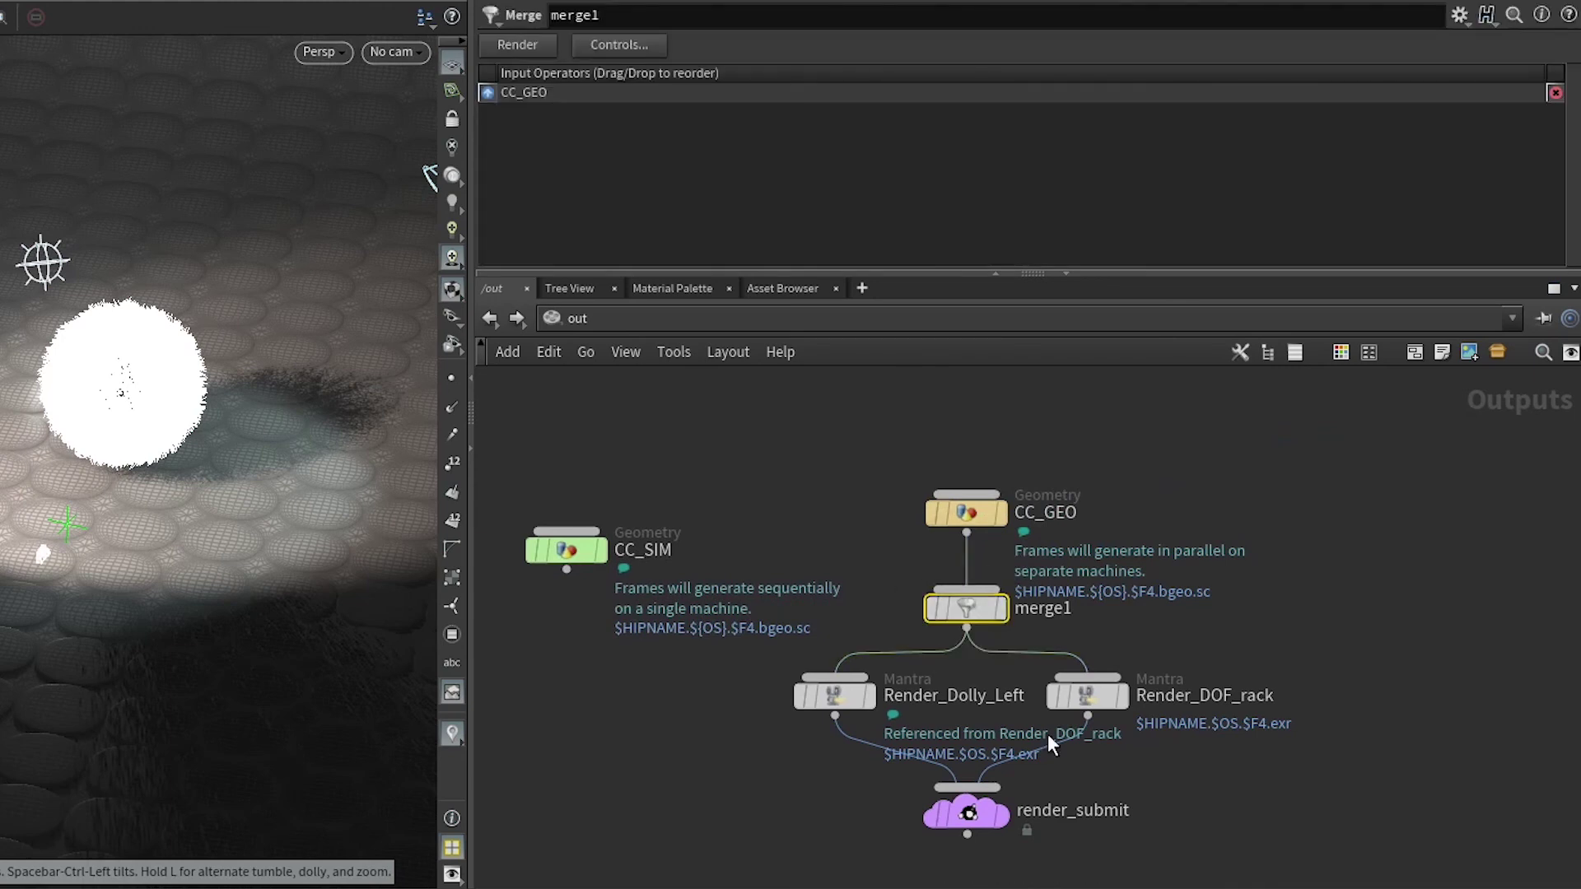
drag(967, 609, 593, 471)
click(835, 695)
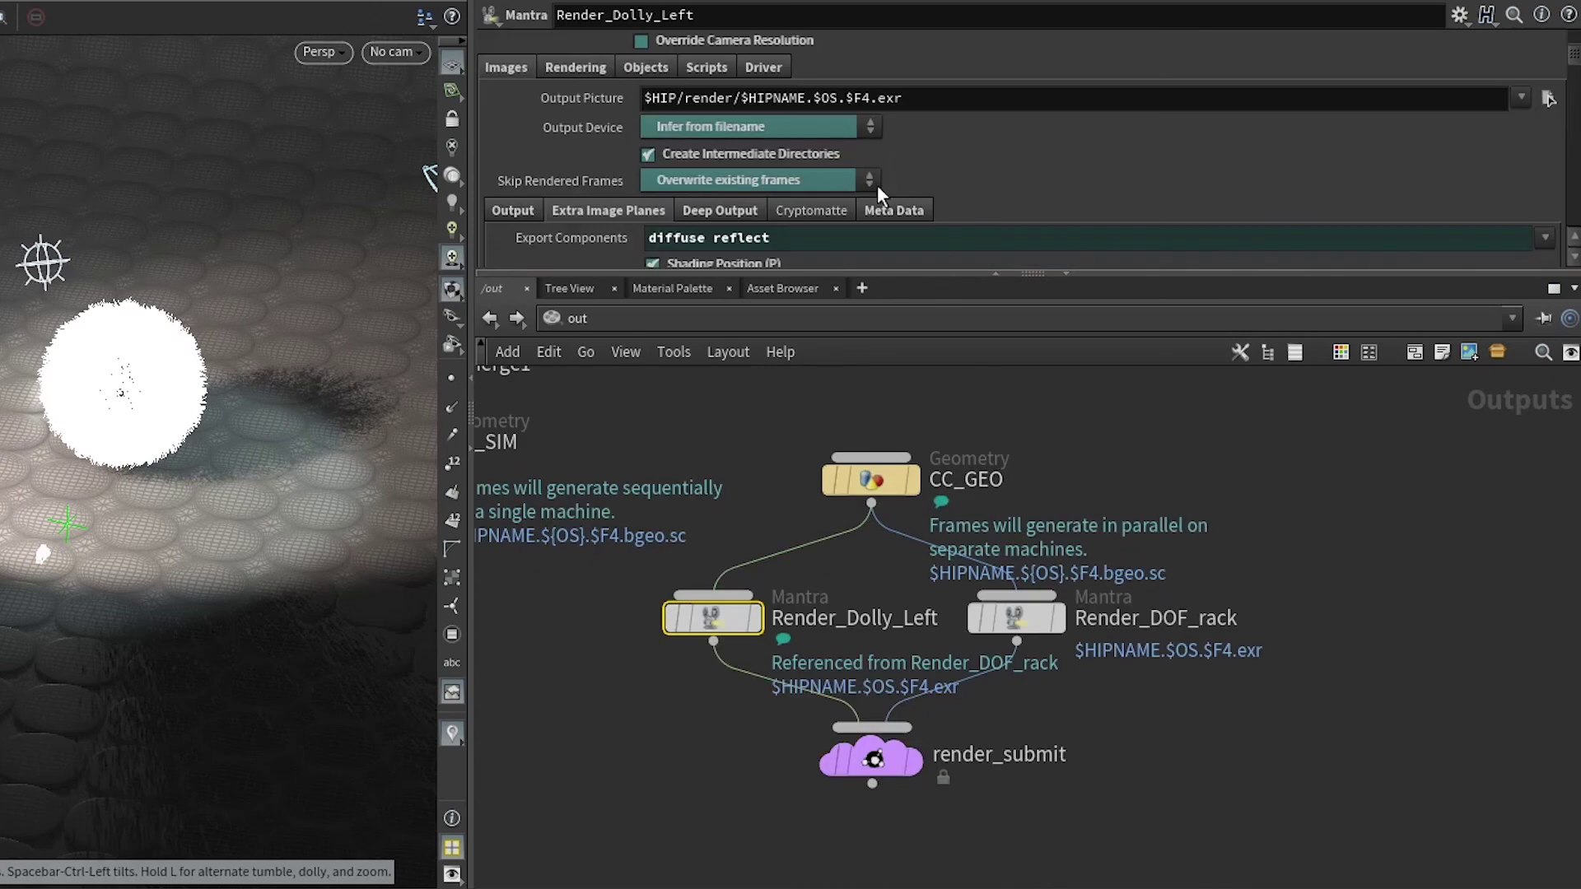
scroll(531, 146, up, 4)
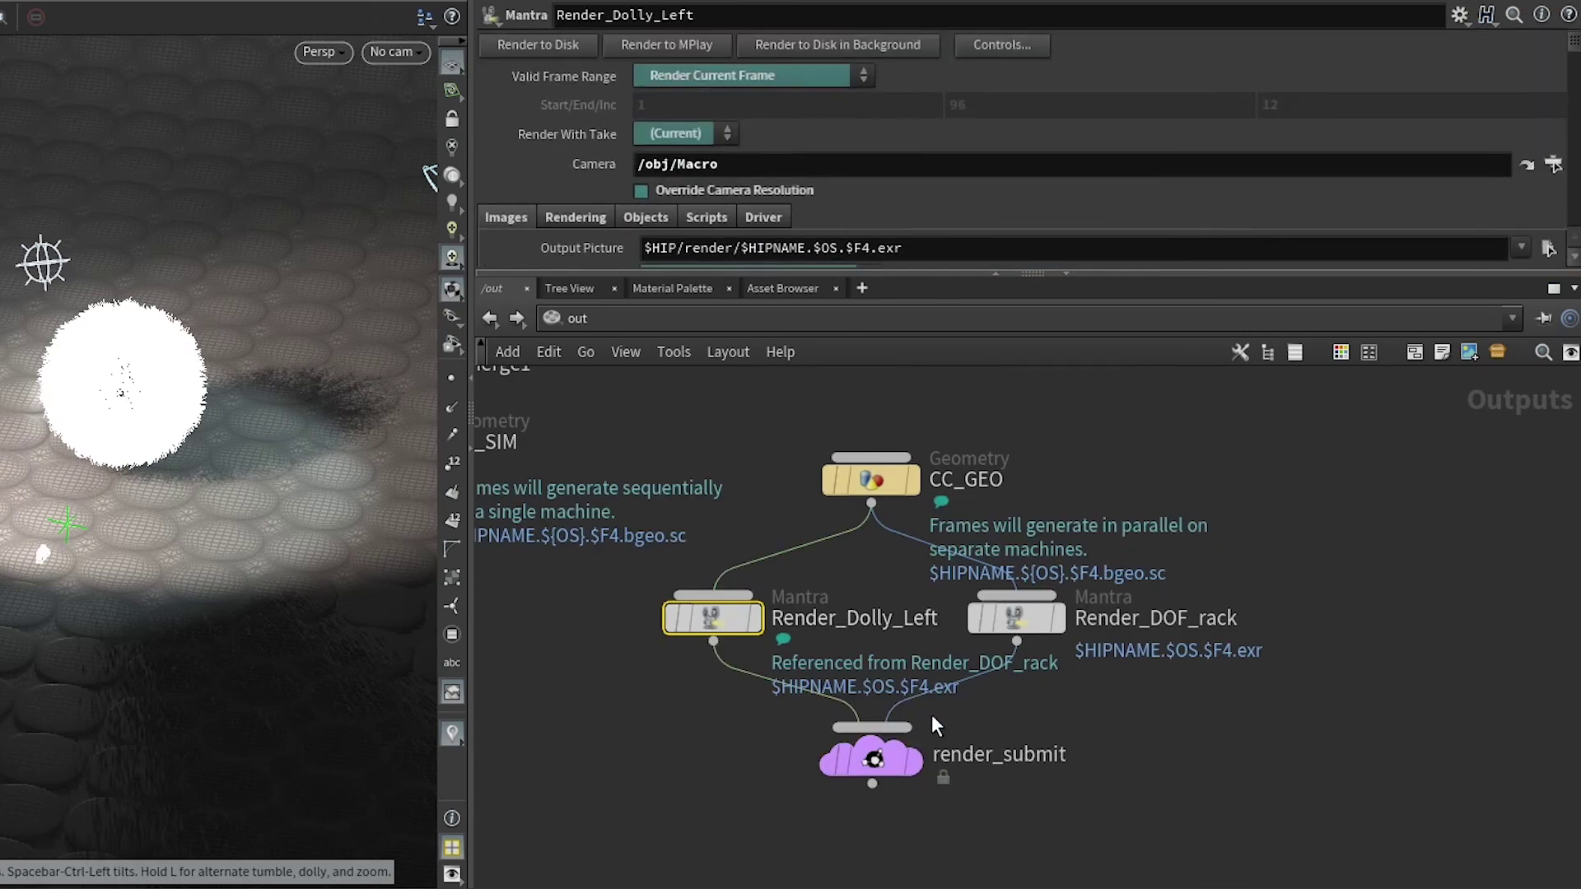
click(871, 756)
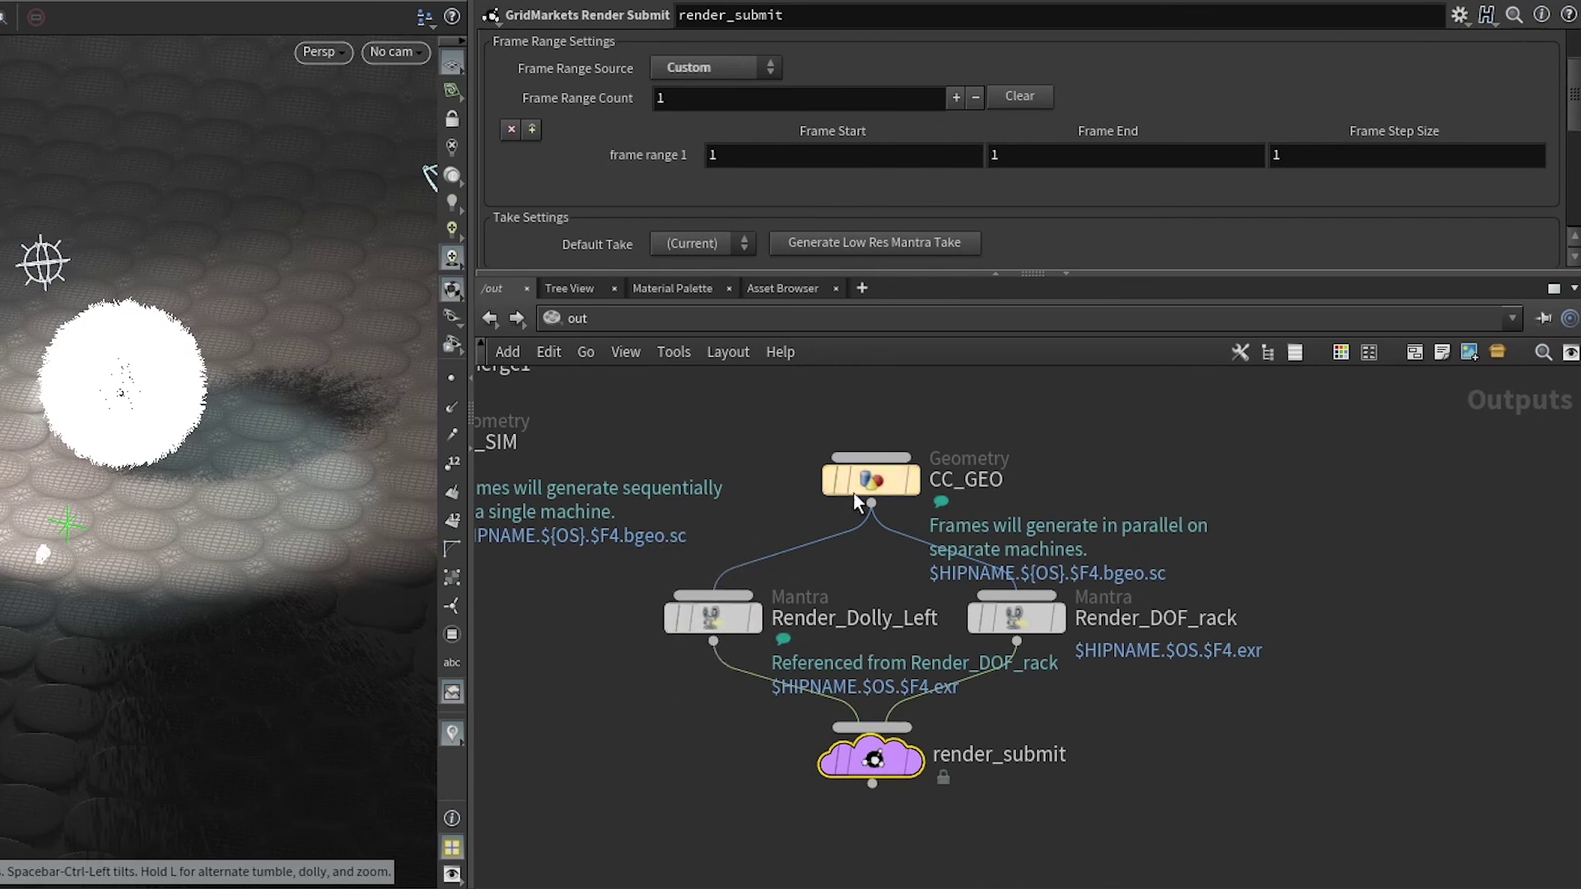
- Set CC_GEO's Valid Frame Range to Render Frame Range Only (Strict), frames 1 to 96
drag(698, 407, 1063, 653)
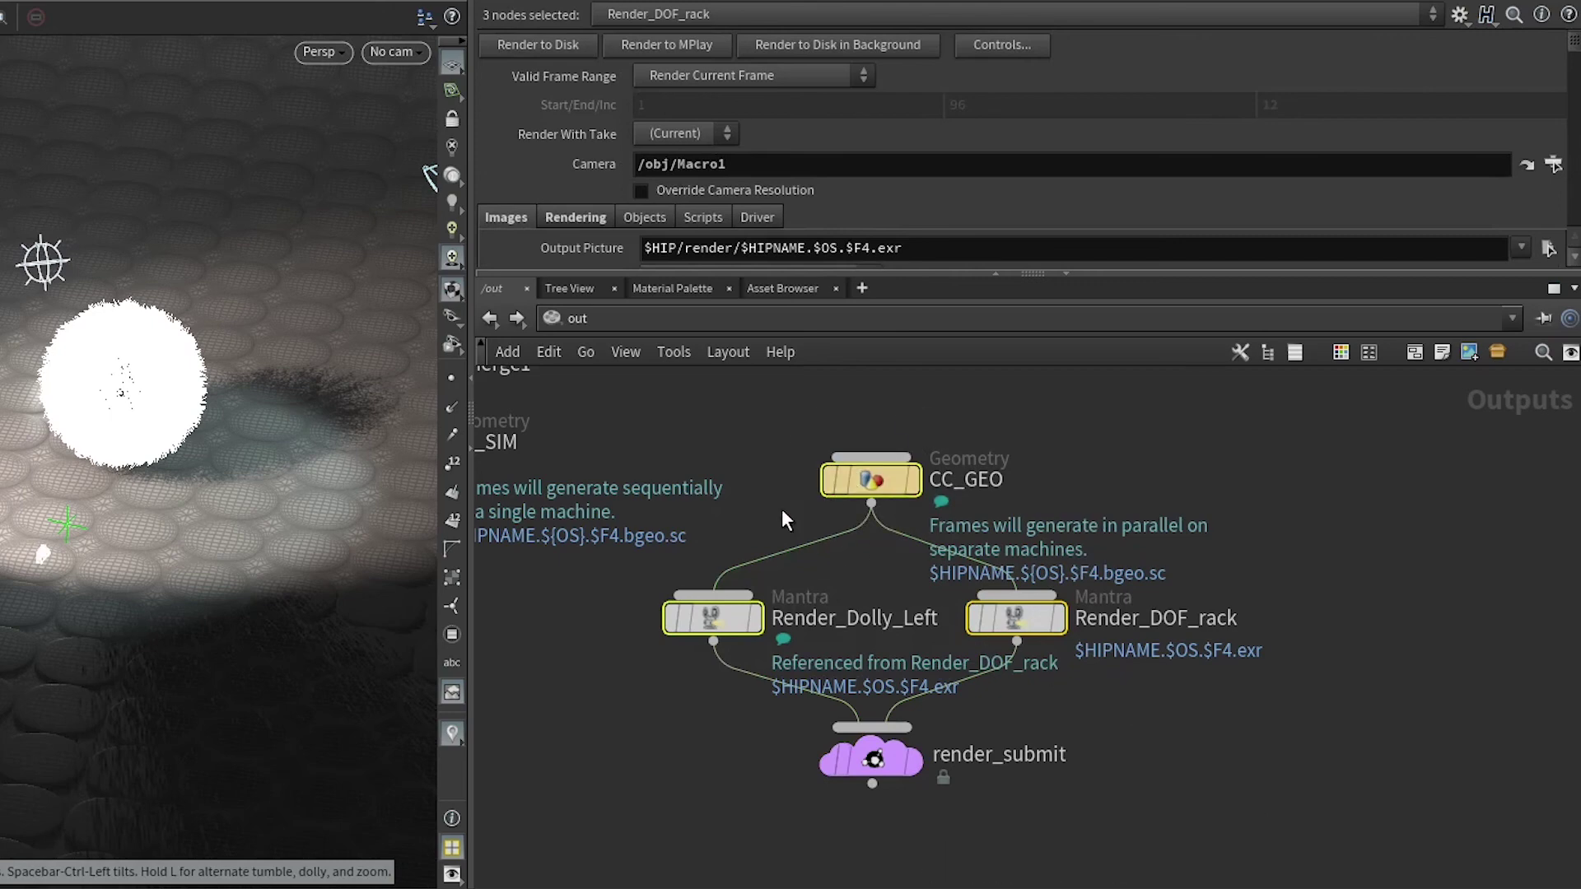
click(803, 513)
click(869, 493)
scroll(813, 156, up, 5)
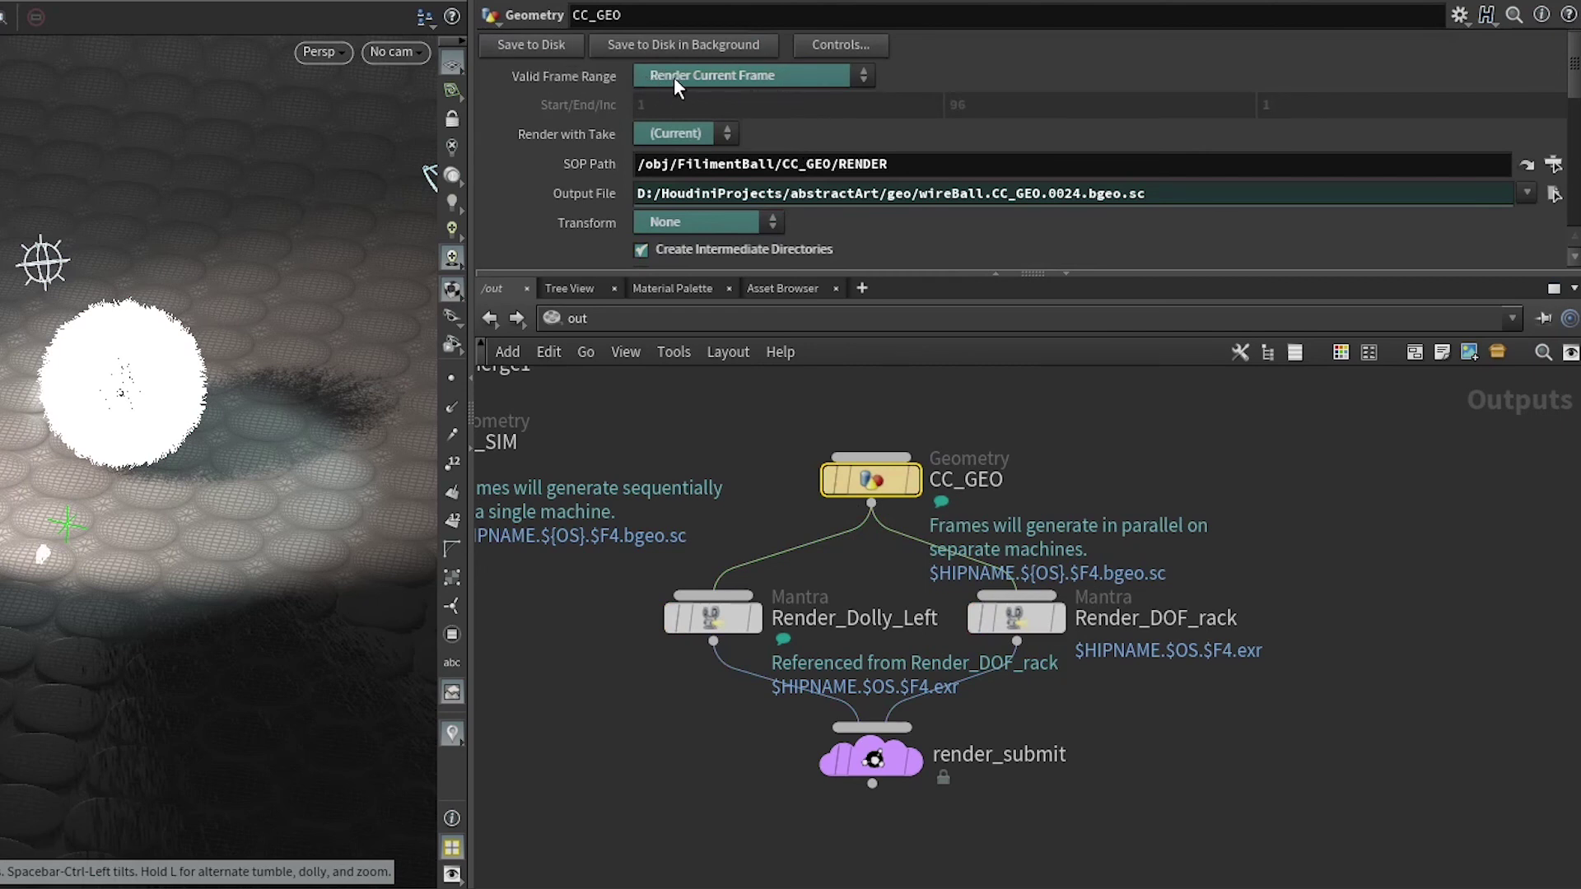
click(709, 77)
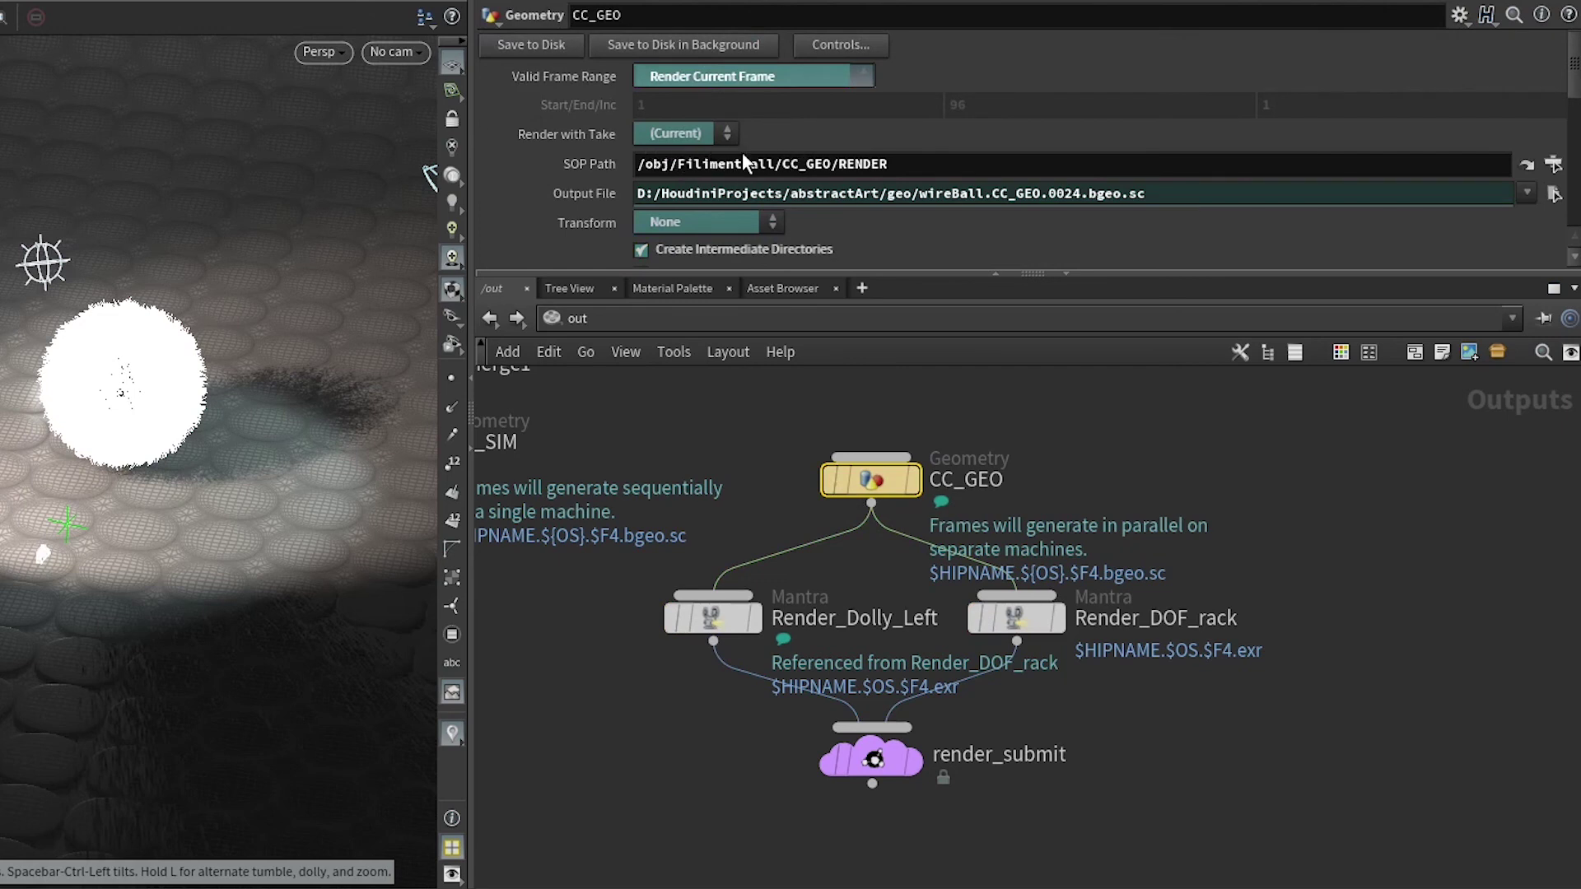
click(808, 151)
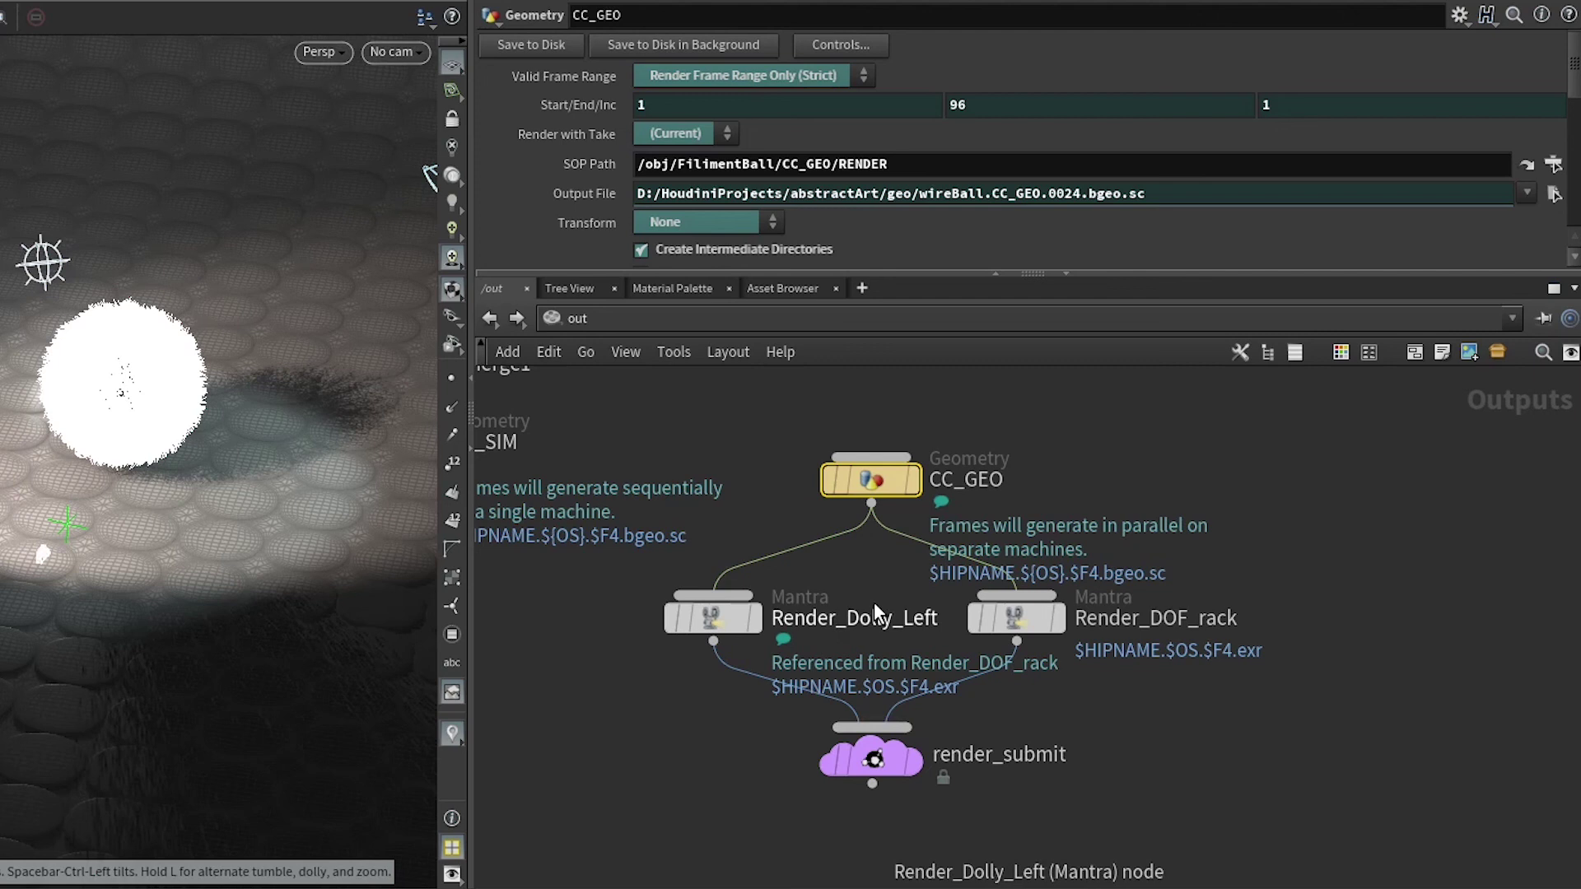
- Enter 25 as render_submit's frame range 1 Frame Start, check CC_GEO, then reselect render_submit
click(725, 618)
click(871, 762)
click(714, 154)
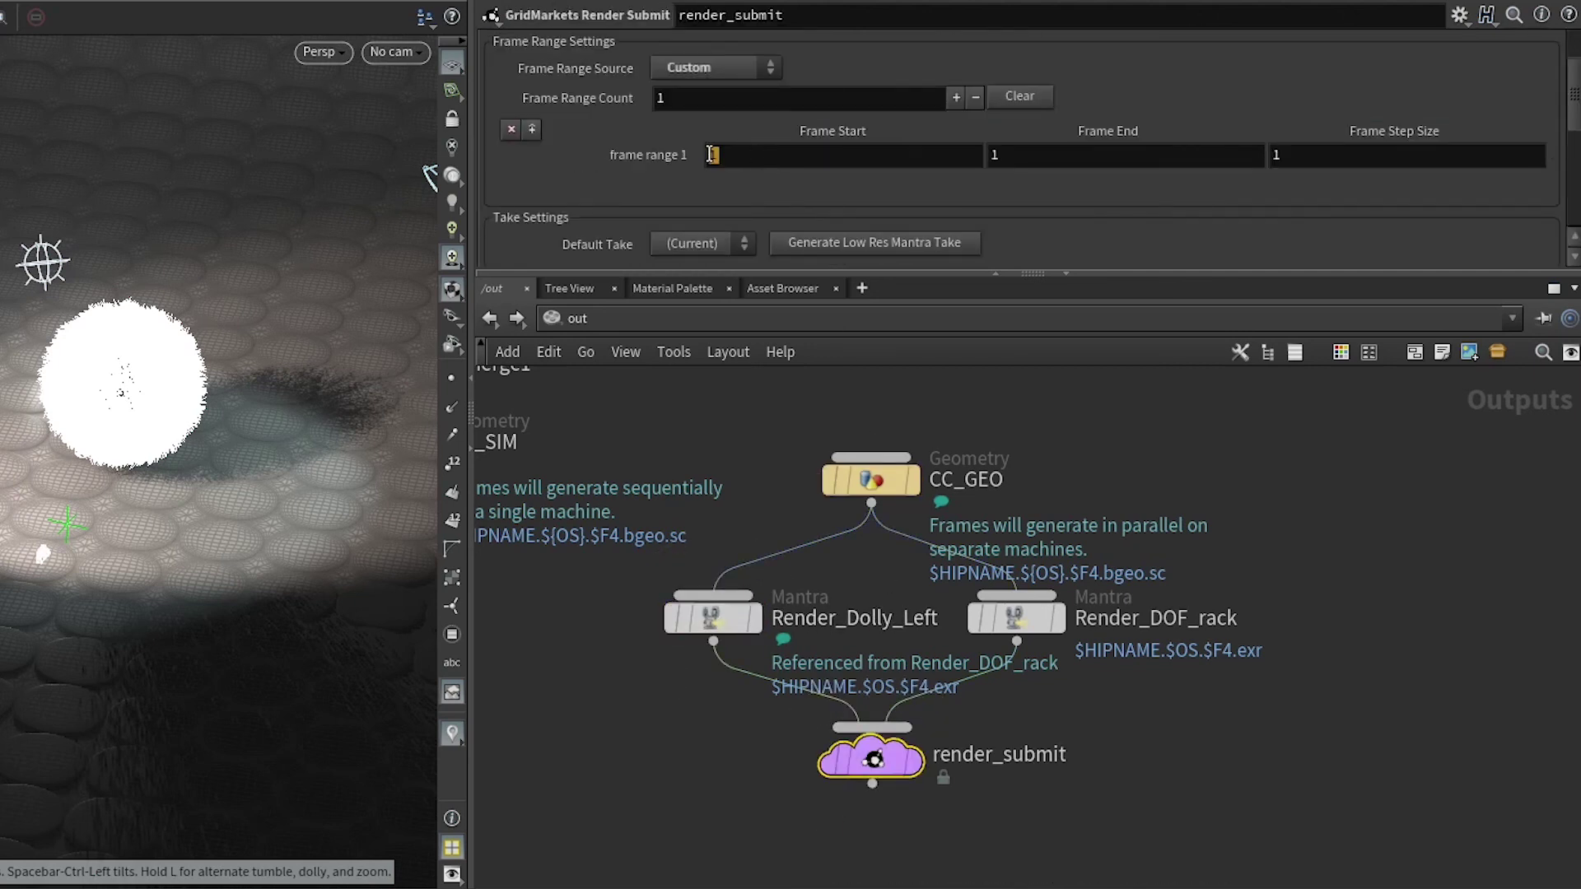
text(25)
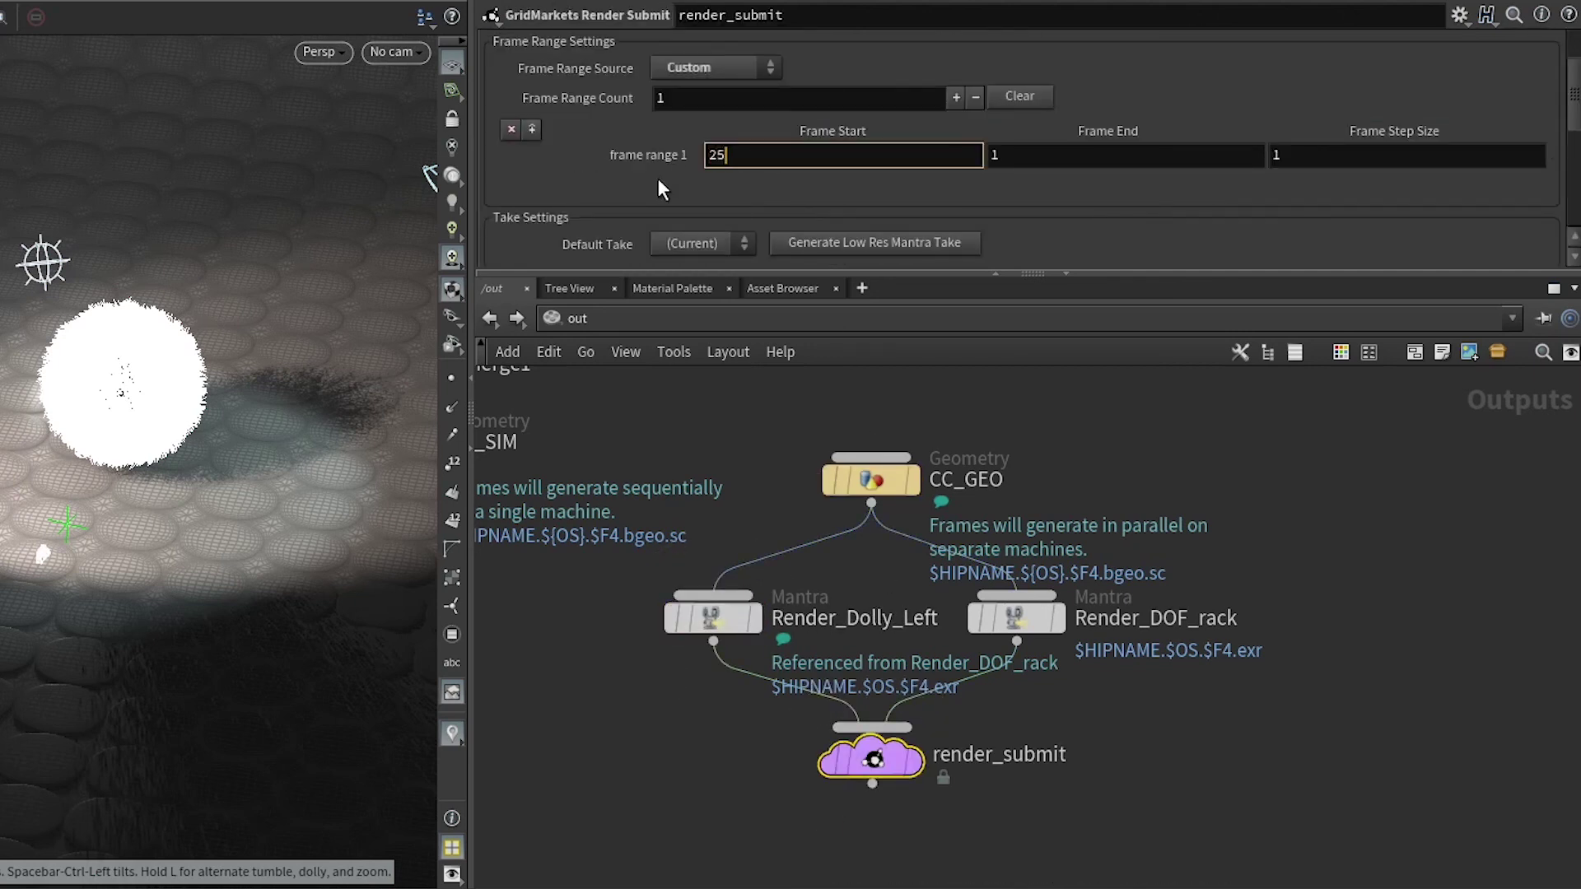
key(Return)
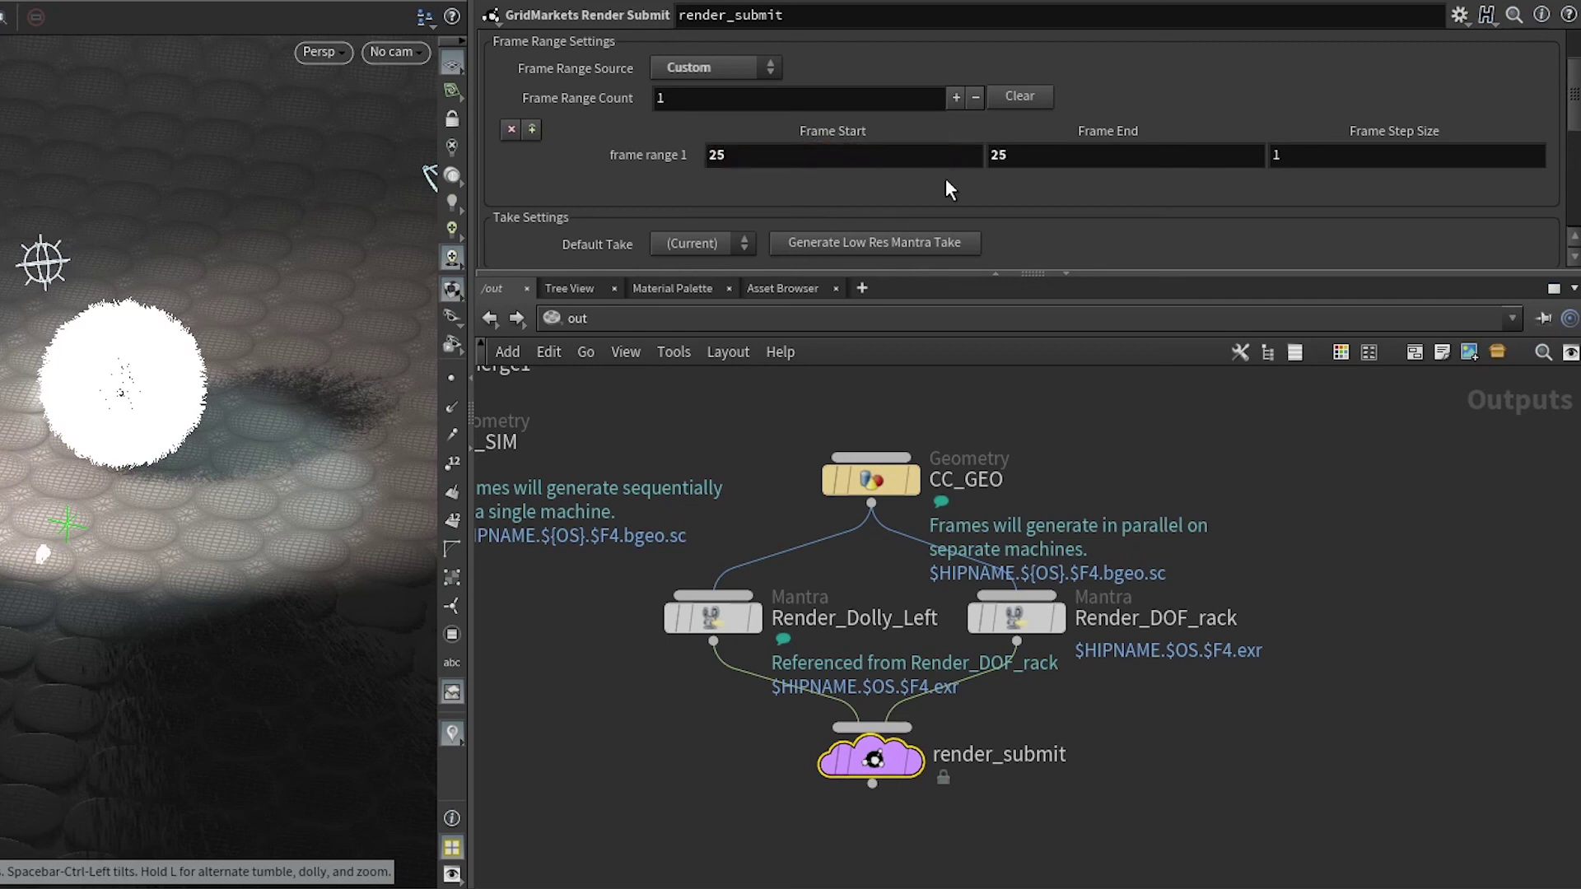
click(871, 478)
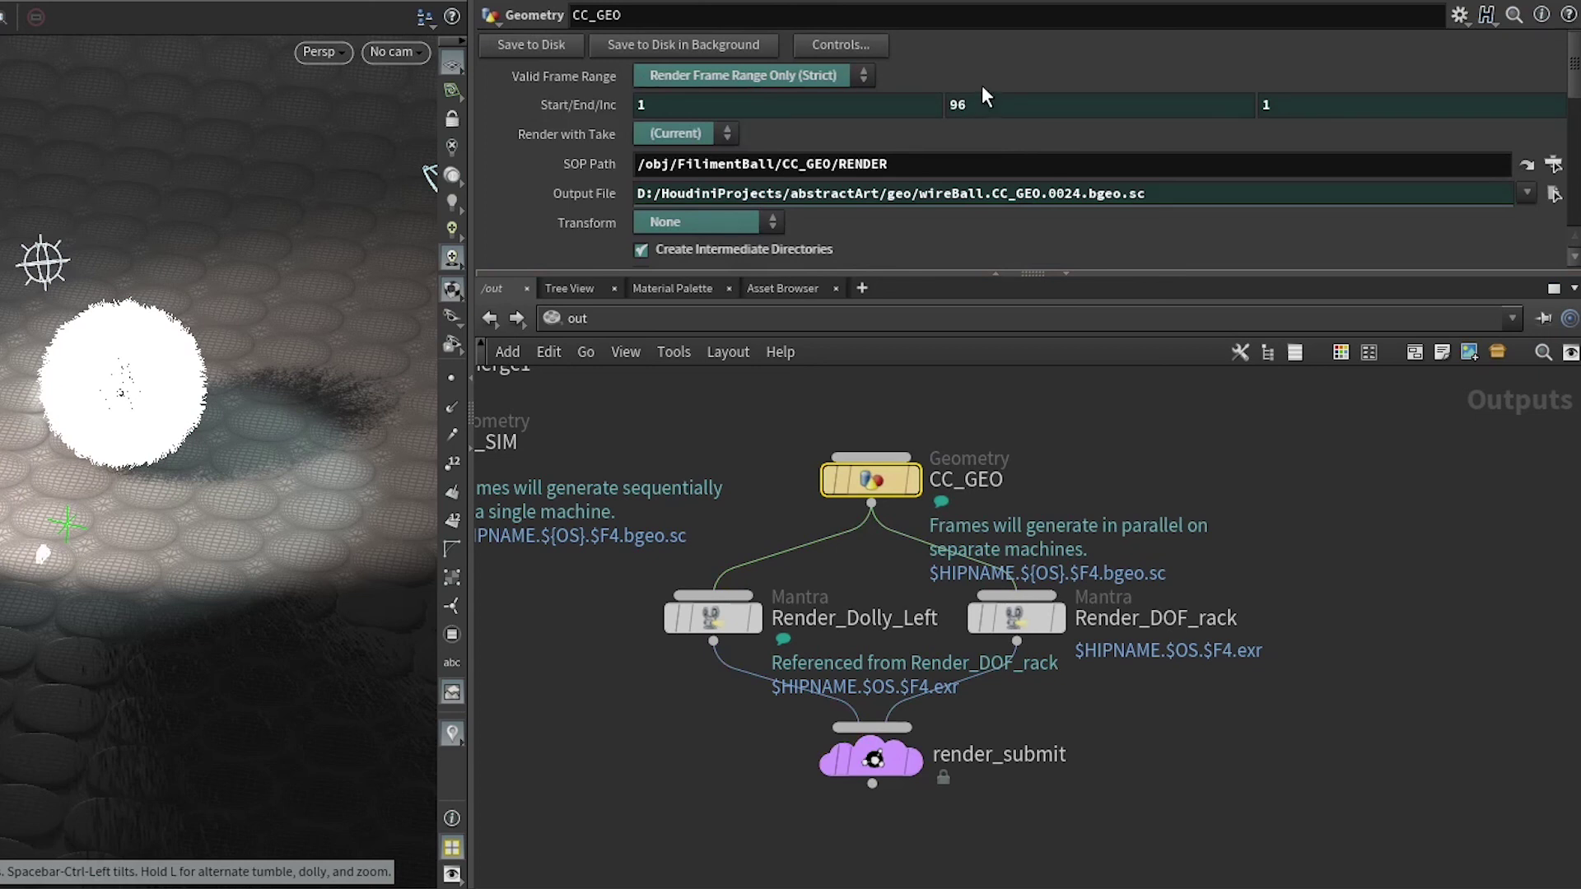
click(872, 756)
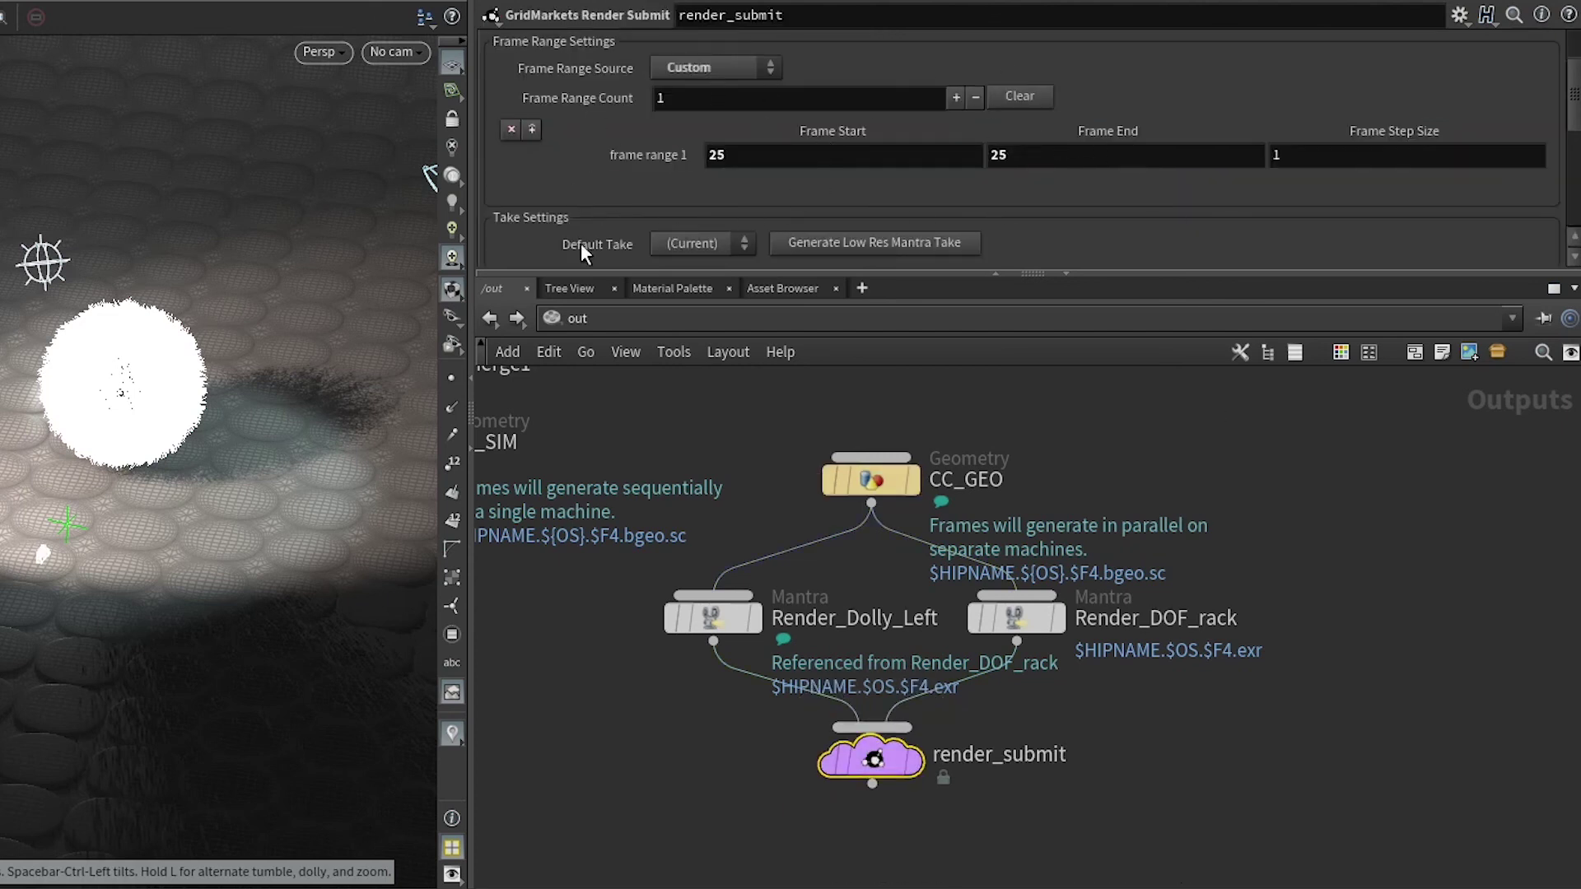
- Replace render_submit's frame range 1 Frame Start value with 1
double_click(765, 154)
text(1)
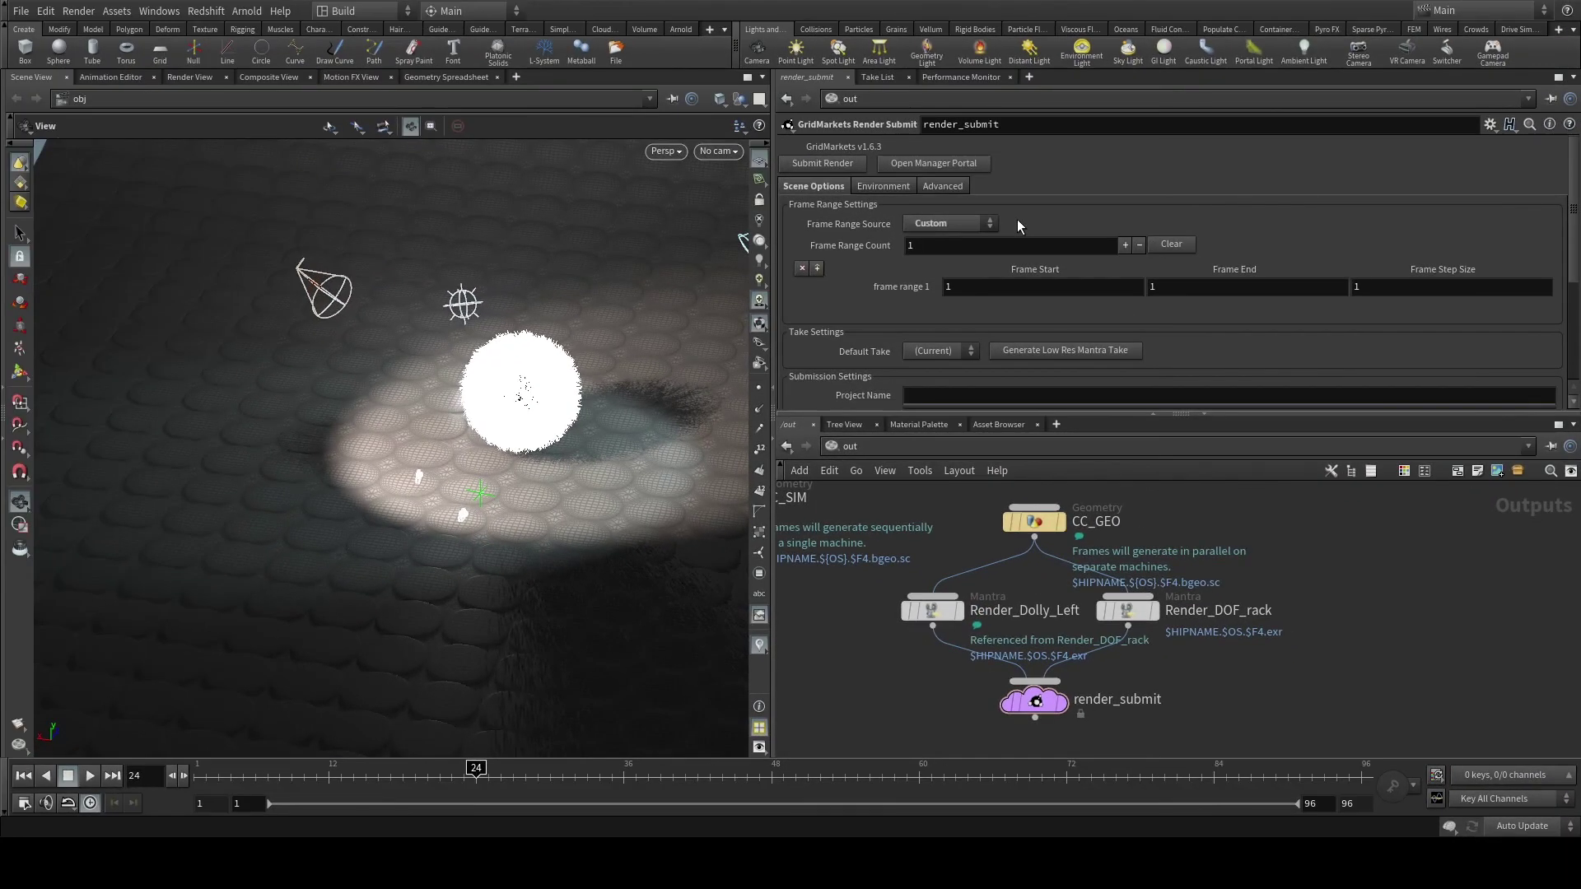